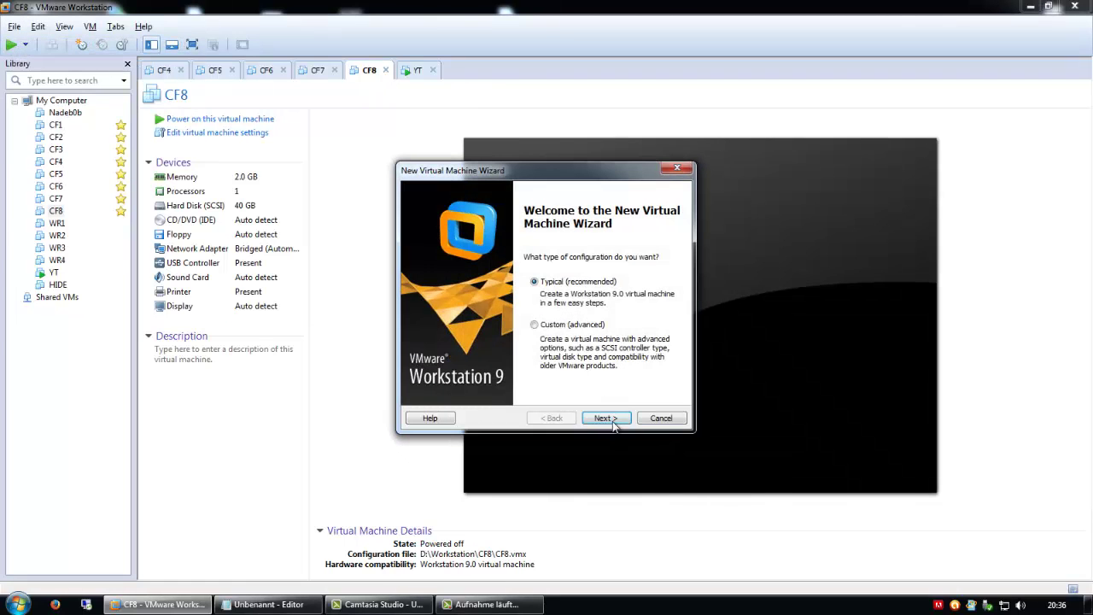
Set up a typical virtual machine from D:\Workstation\64BIT.iso, choosing the Windows version and leaving the product key and password empty.
left_click(608, 419)
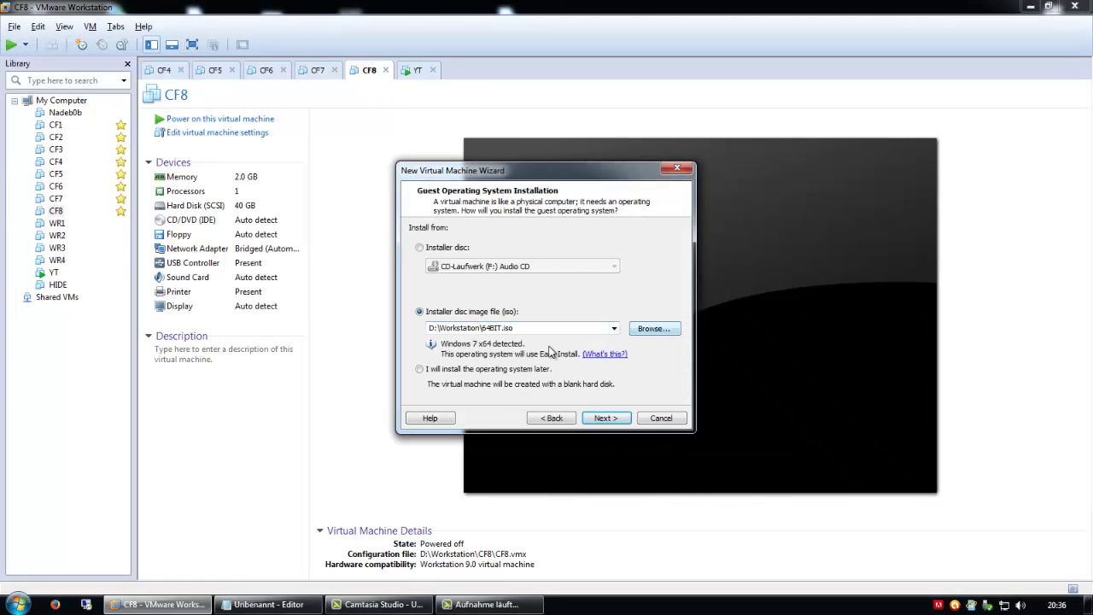
left_click(586, 425)
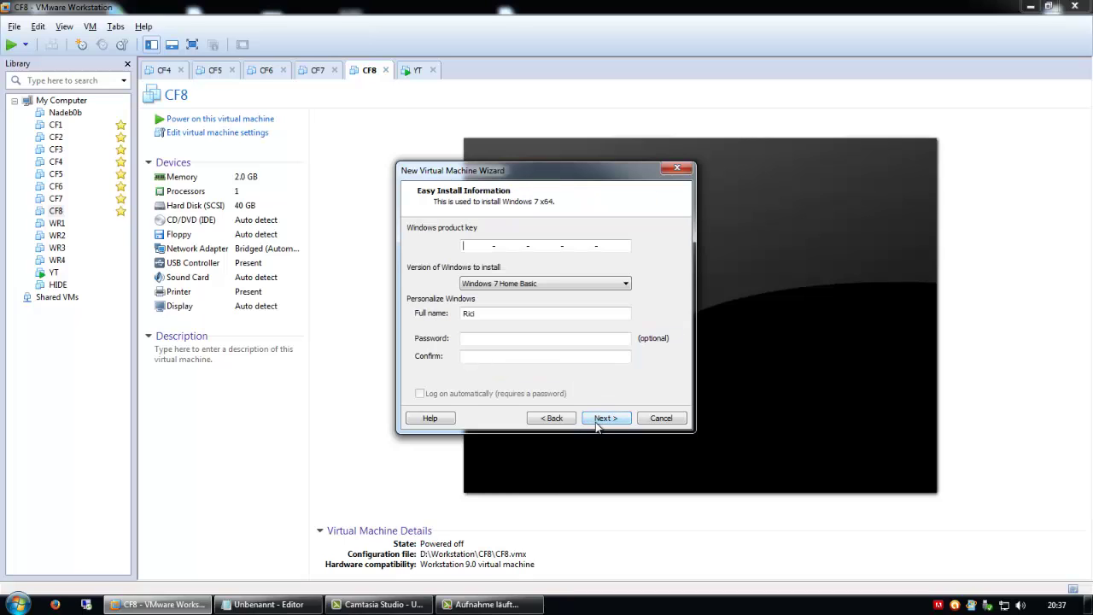
left_click(523, 286)
left_click(498, 327)
left_click(619, 419)
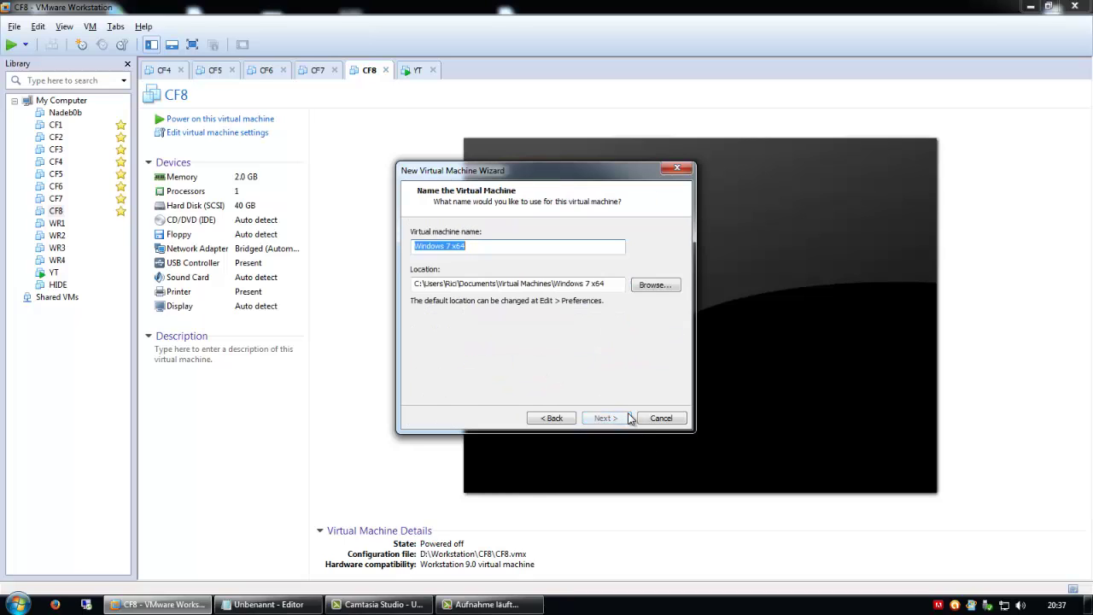
Create a folder named Warrock inside D:\Workstation and set it as the virtual machine's location.
left_click(654, 286)
left_click(457, 282)
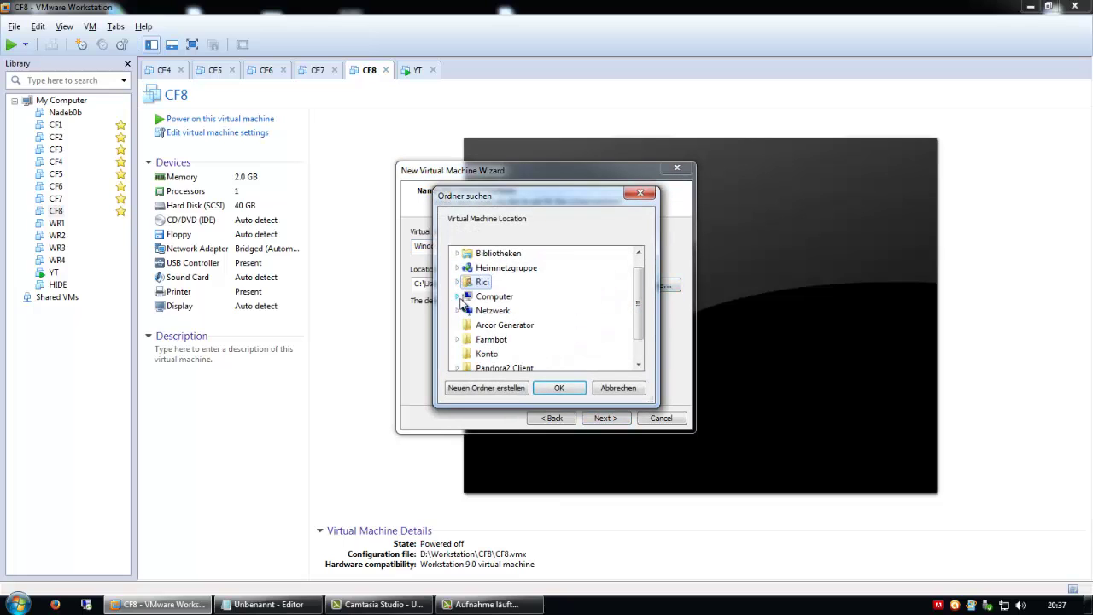
left_click(459, 297)
left_click(464, 299)
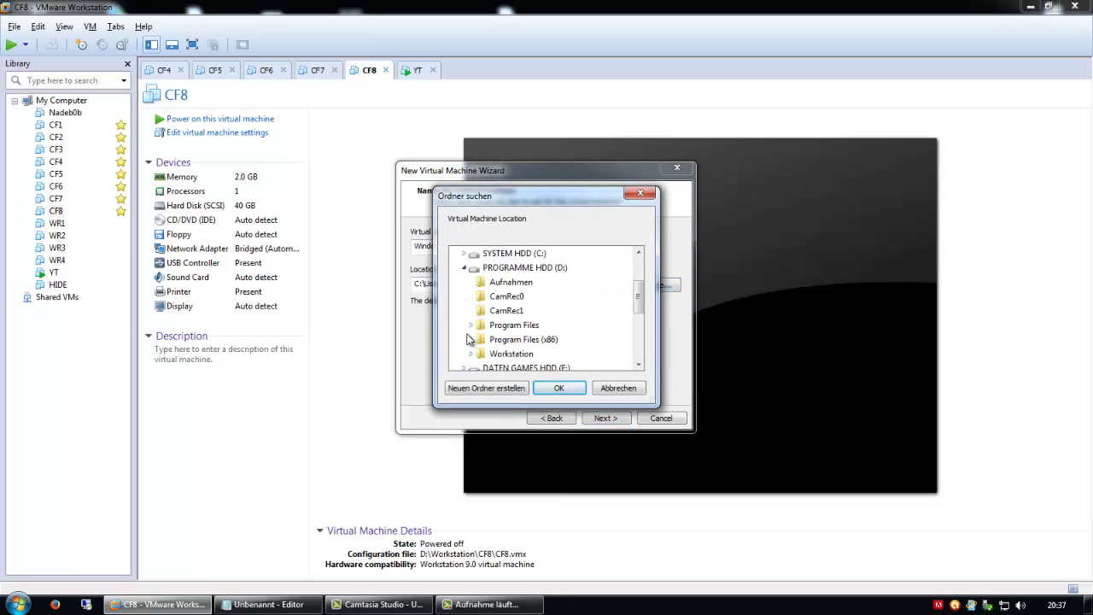
left_click(472, 354)
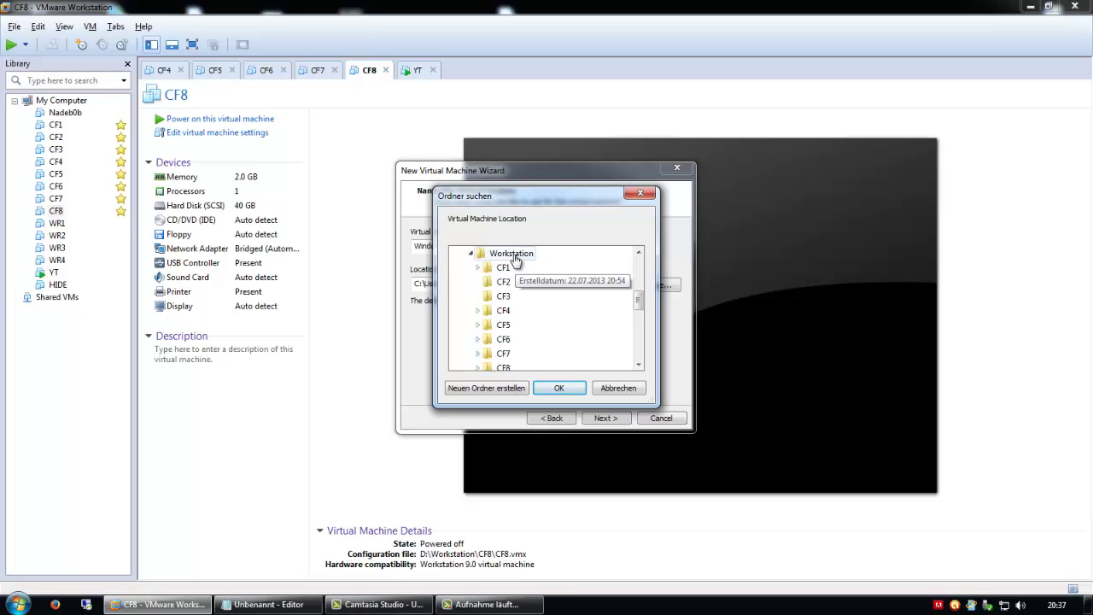
right_click(510, 254)
mouse_move(581, 470)
left_click(731, 464)
type("Warrock")
key("Return")
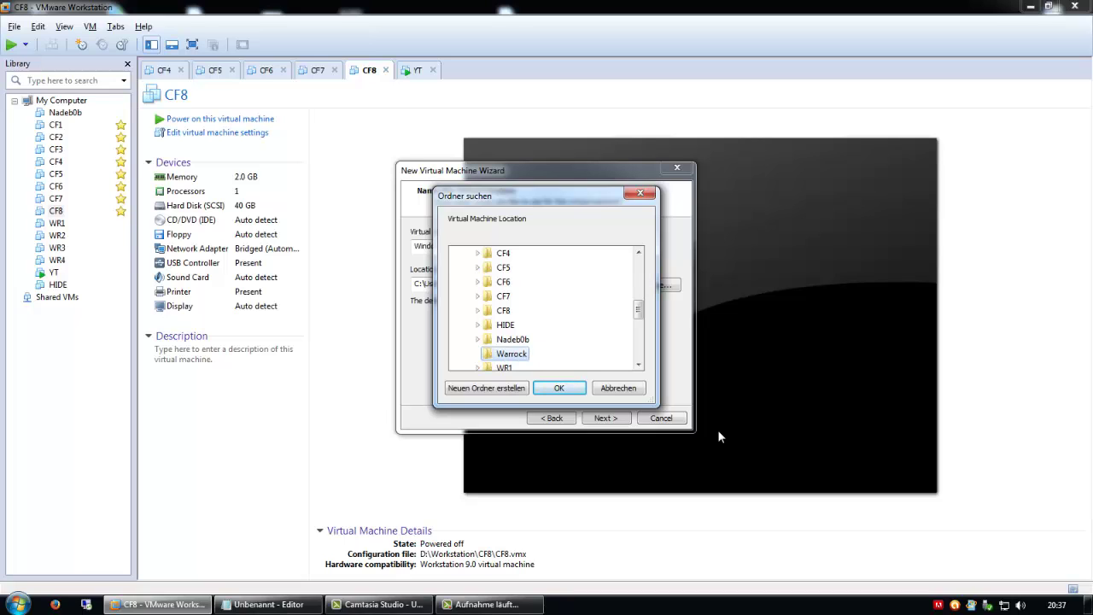
key("Return")
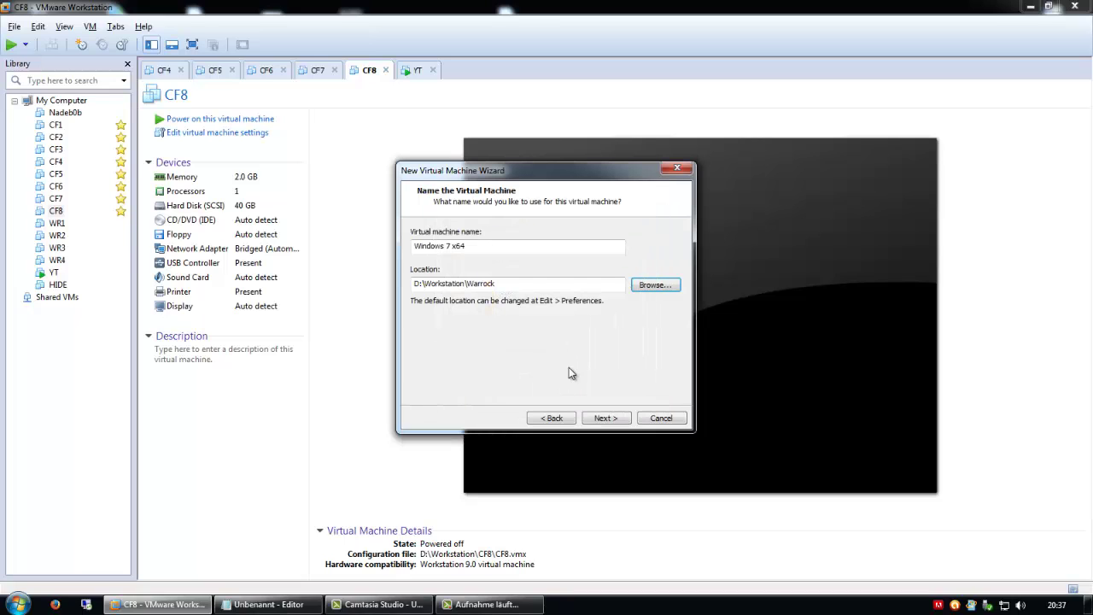
Keep the name Windows 7 x64 and store the 60 GB virtual disk as a single file.
left_click(602, 418)
left_click(508, 312)
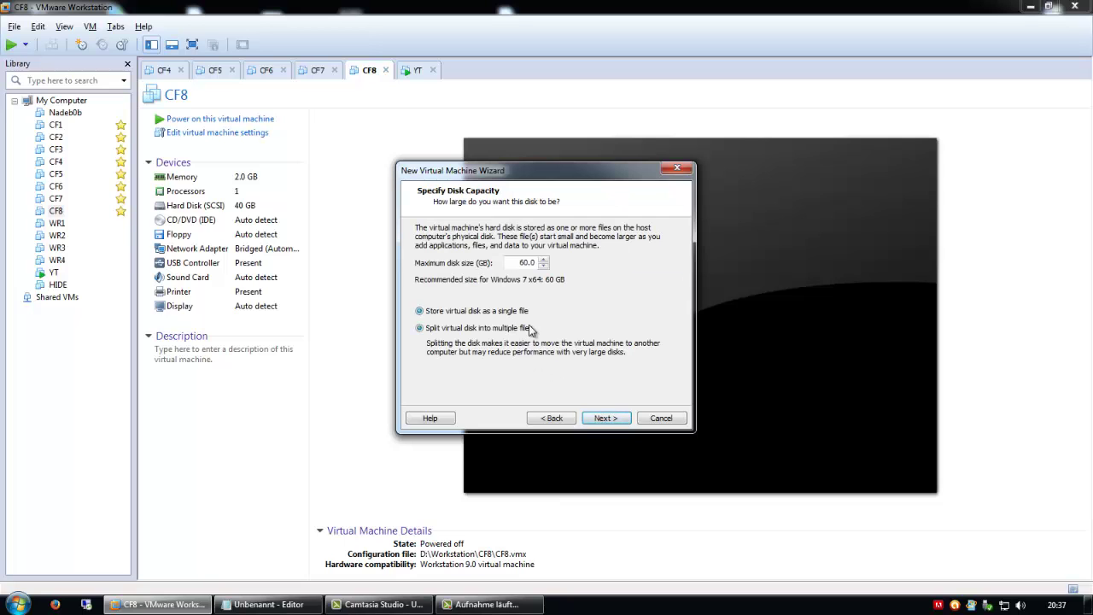
left_click(602, 418)
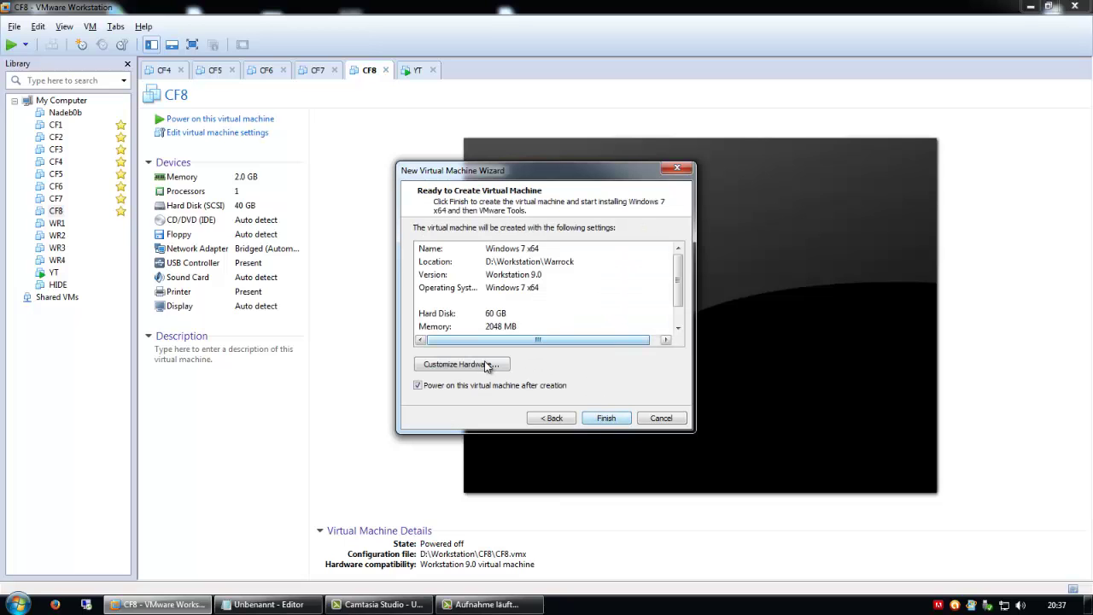
Review the processor settings in the hardware customization, then create and power on the virtual machine.
left_click(483, 364)
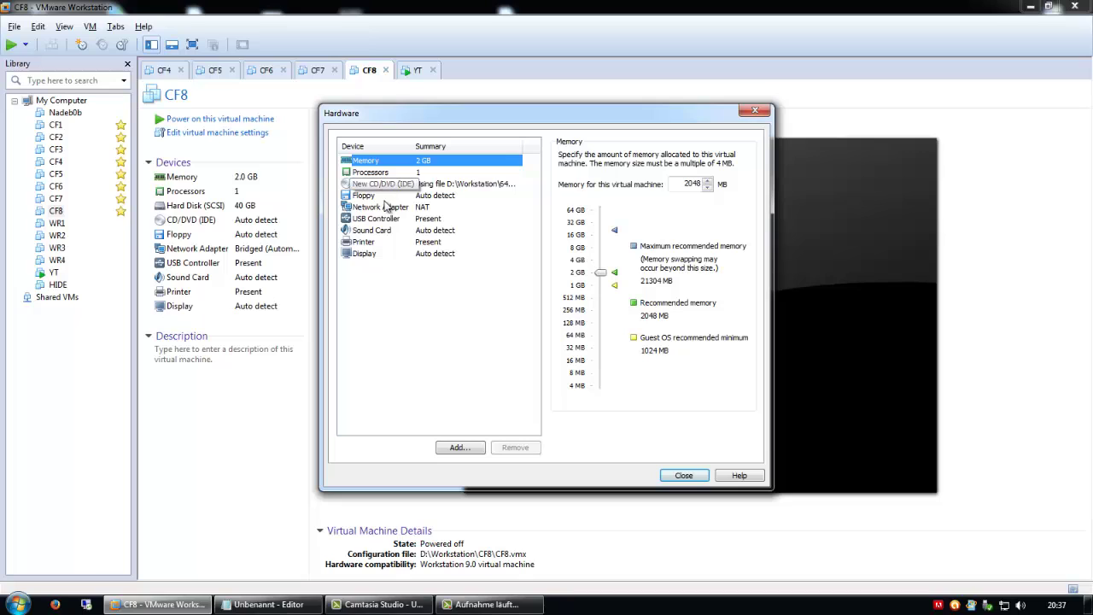
left_click(410, 172)
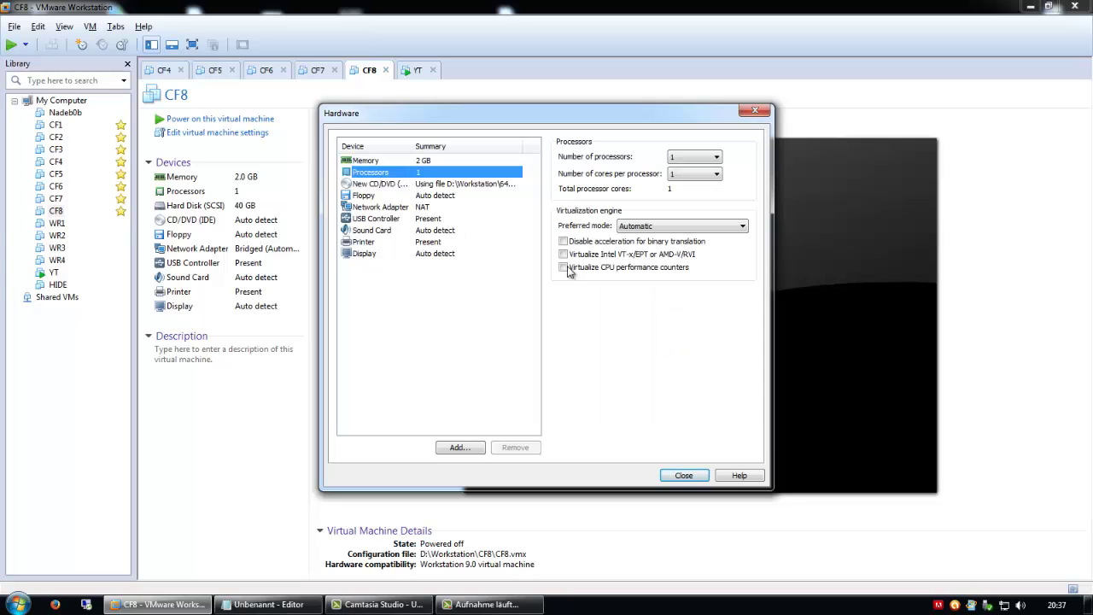
left_click(682, 476)
left_click(594, 417)
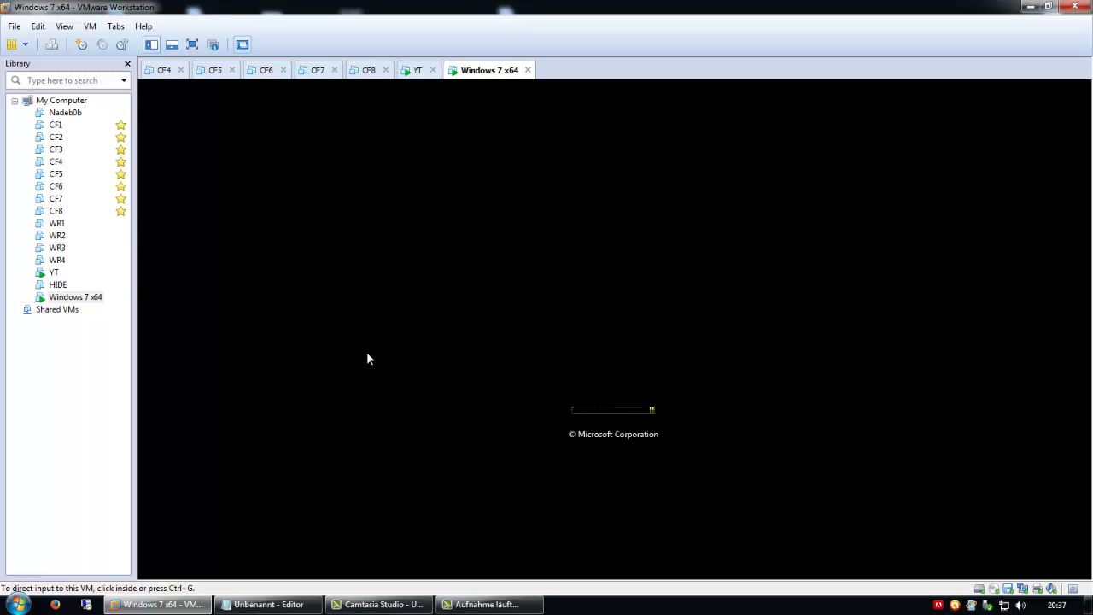
left_click(483, 606)
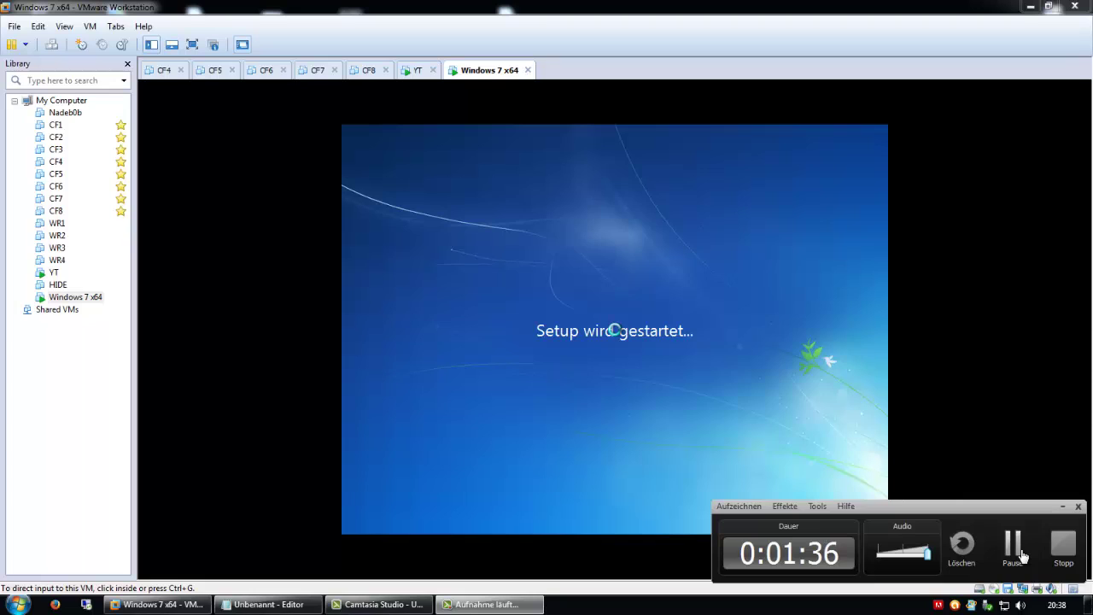
left_click(1013, 546)
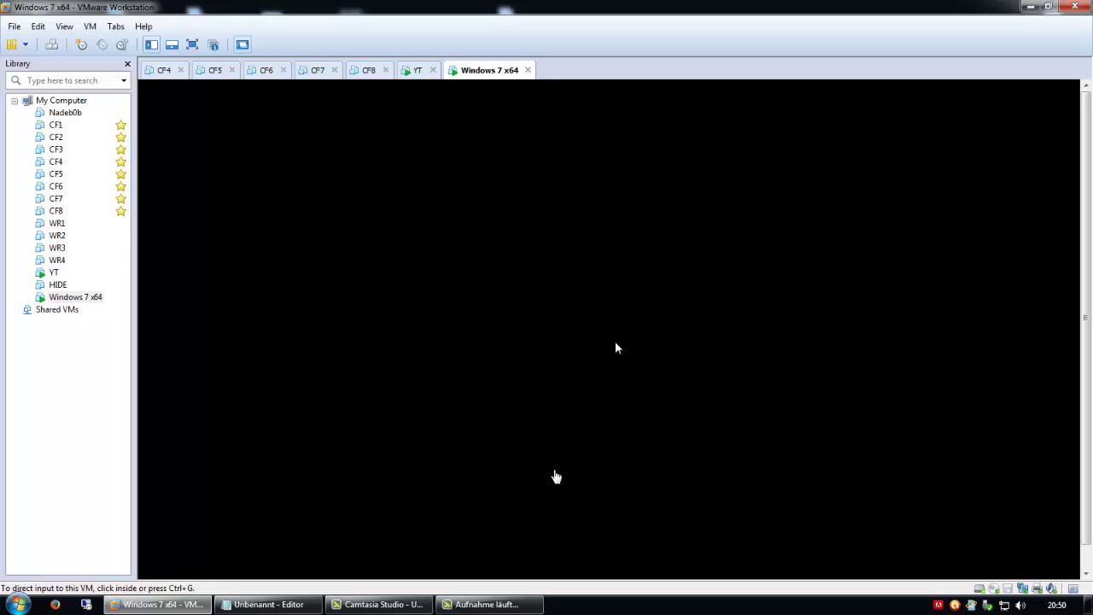
left_click(503, 606)
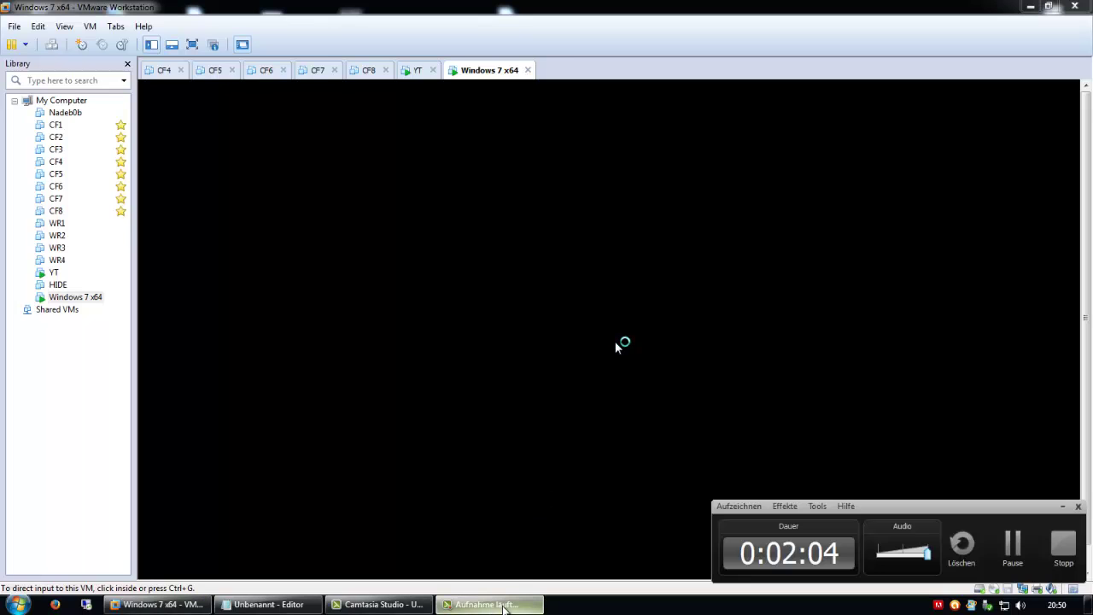
left_click(504, 605)
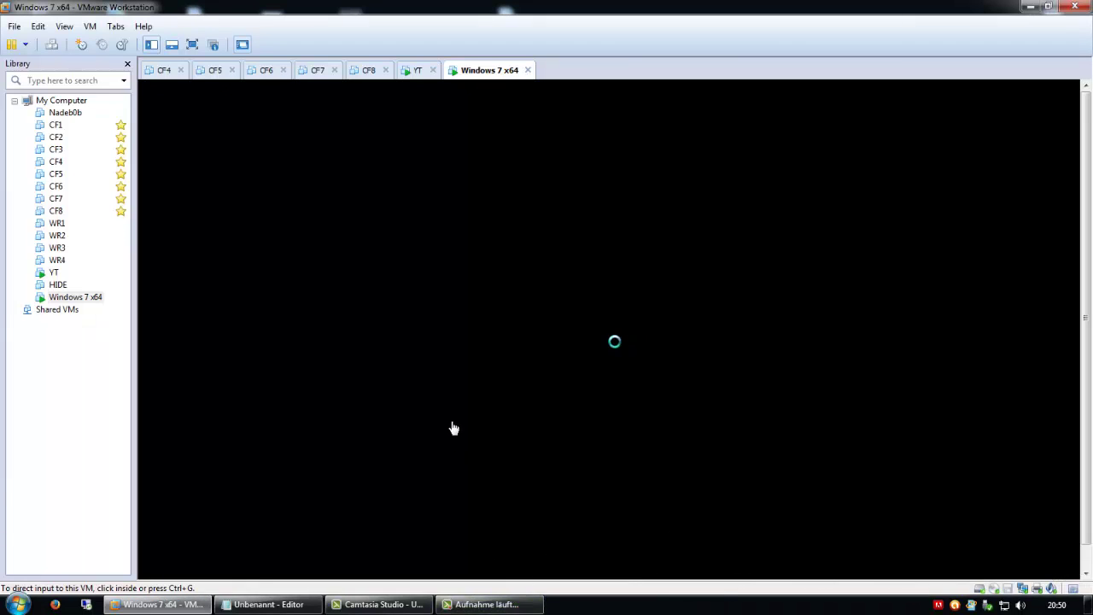
left_click(485, 605)
left_click(485, 605)
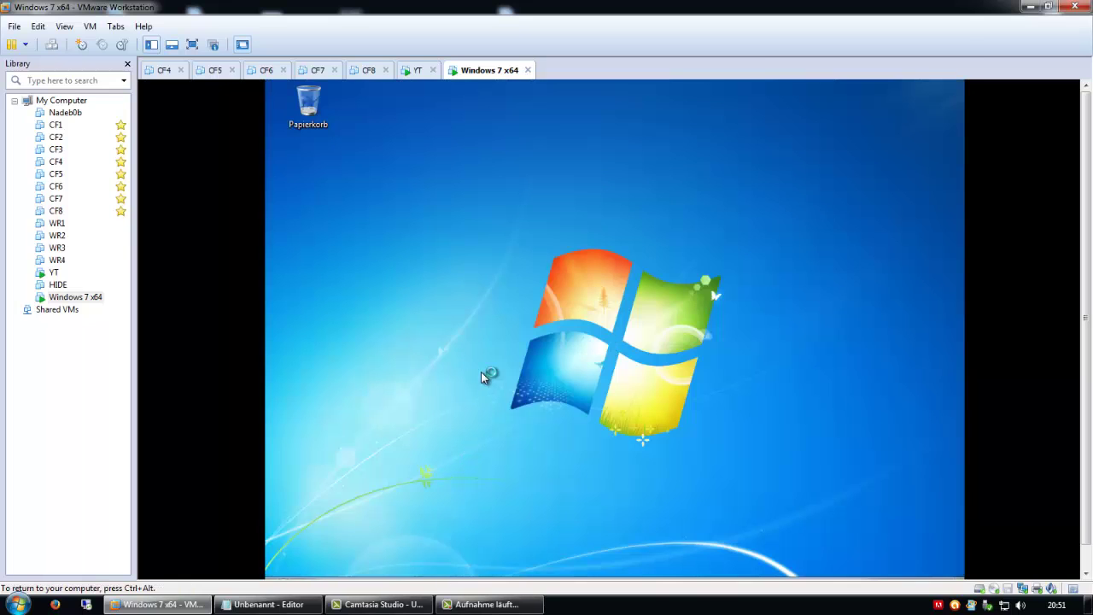
Set the guest desktop's screen resolution to 800 × 600 and keep the new display settings.
right_click(392, 187)
right_click(392, 187)
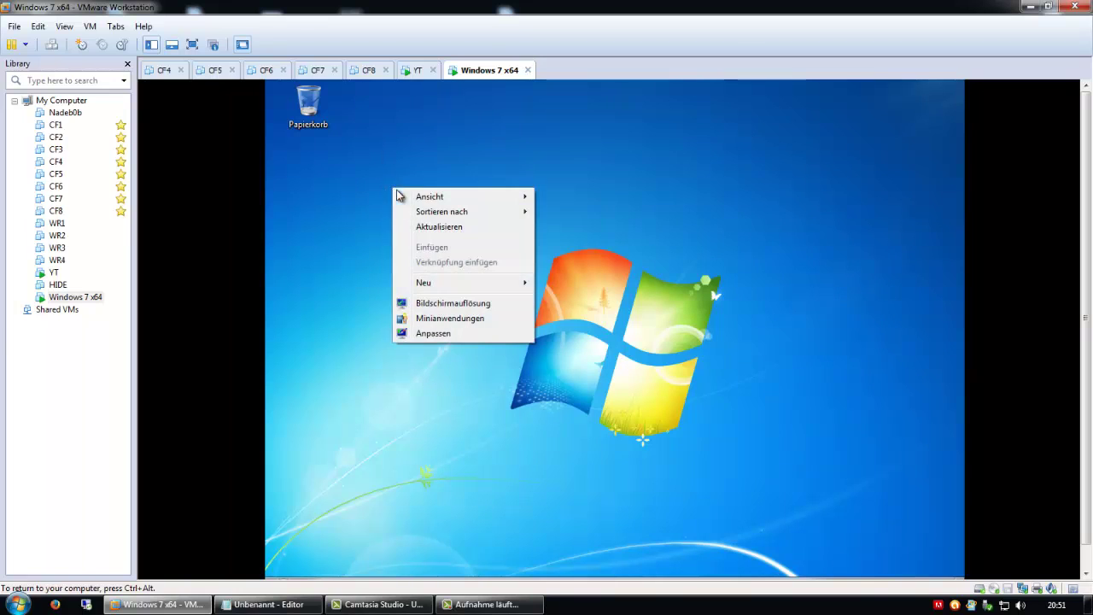
left_click(444, 303)
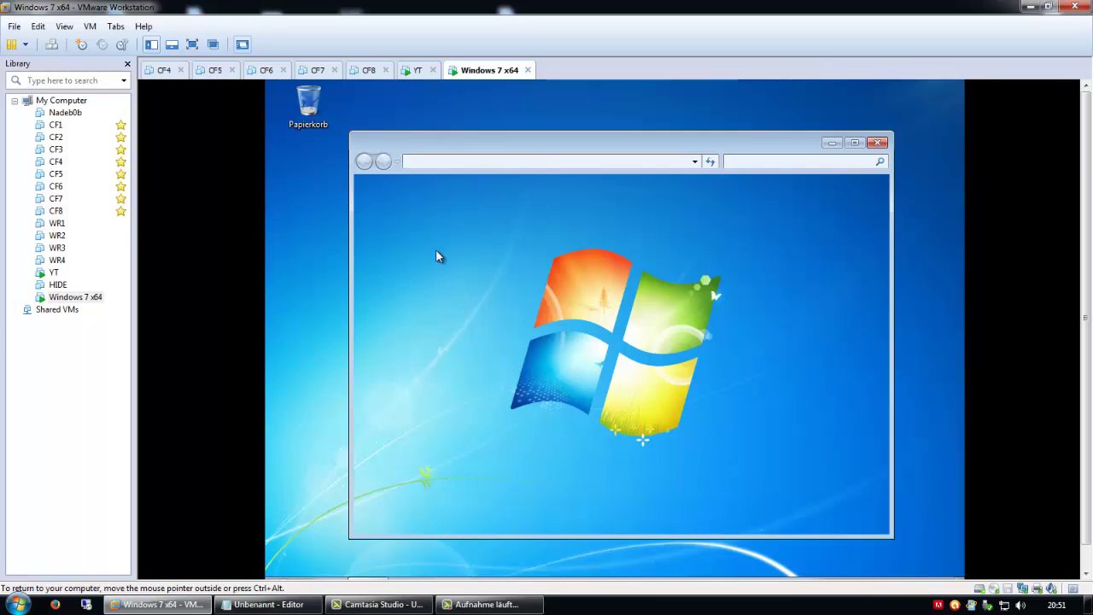
left_click(547, 330)
left_click(555, 463)
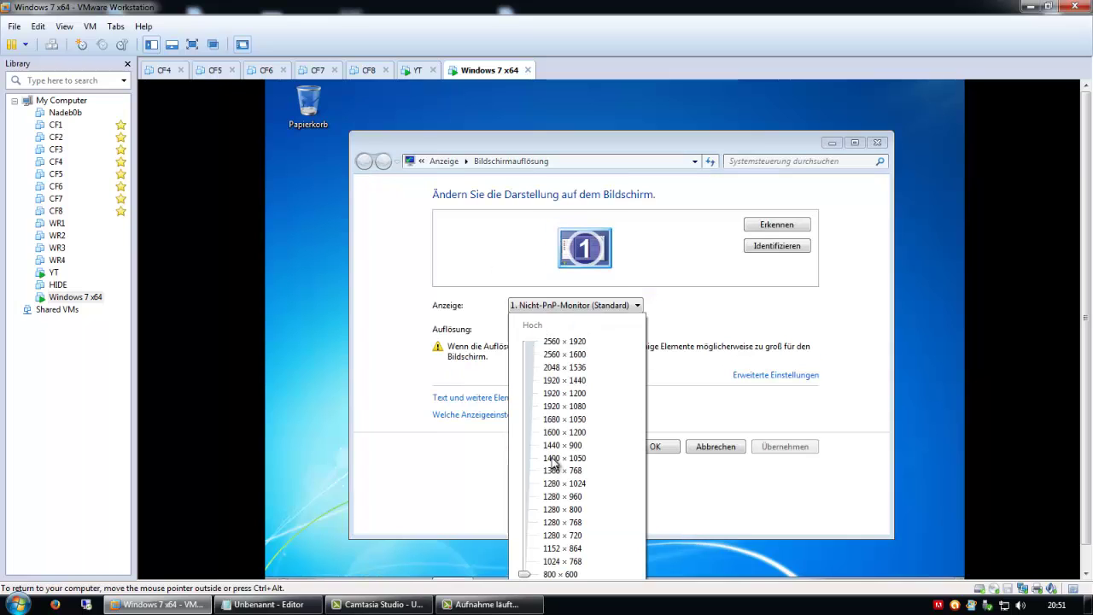
left_click(672, 451)
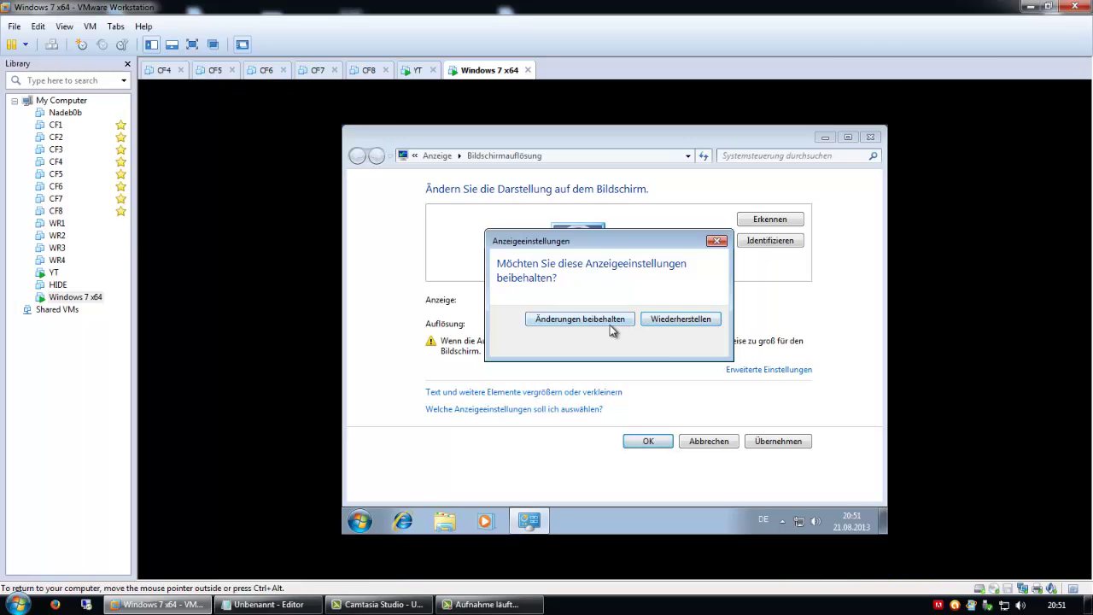
left_click(613, 325)
Launch regedit in the guest, allow it to make changes, and maximize the Registry Editor window.
left_click(360, 521)
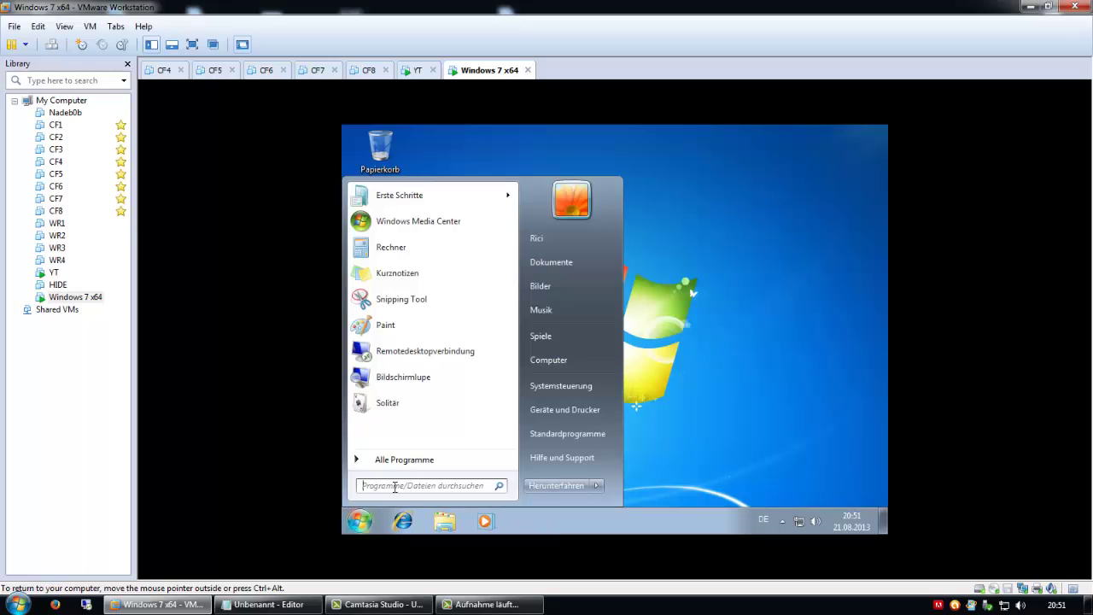
type("regedit")
key("Return")
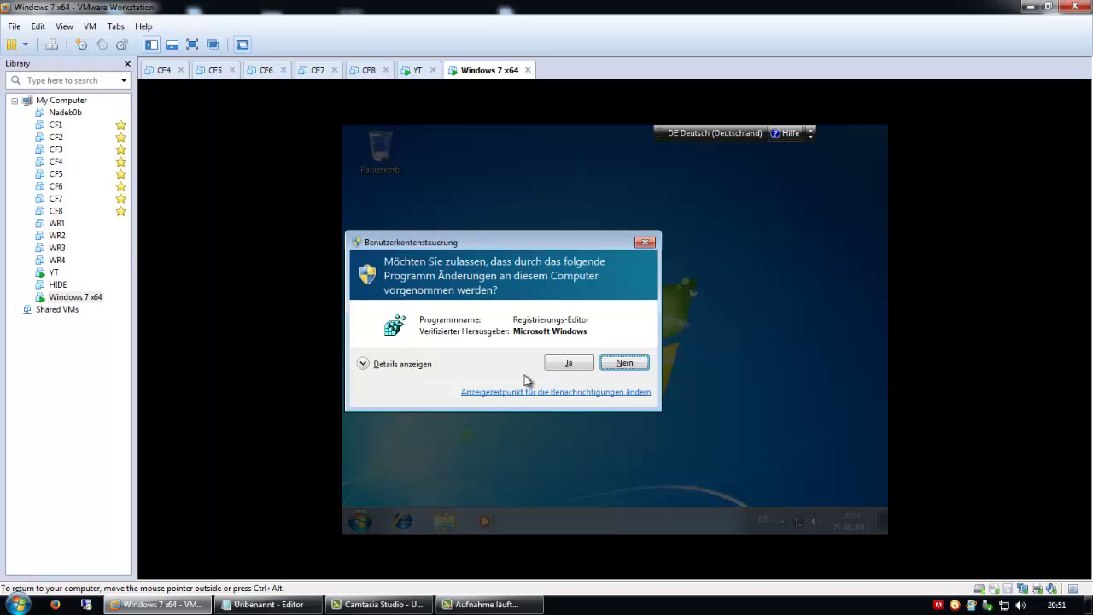
left_click(554, 365)
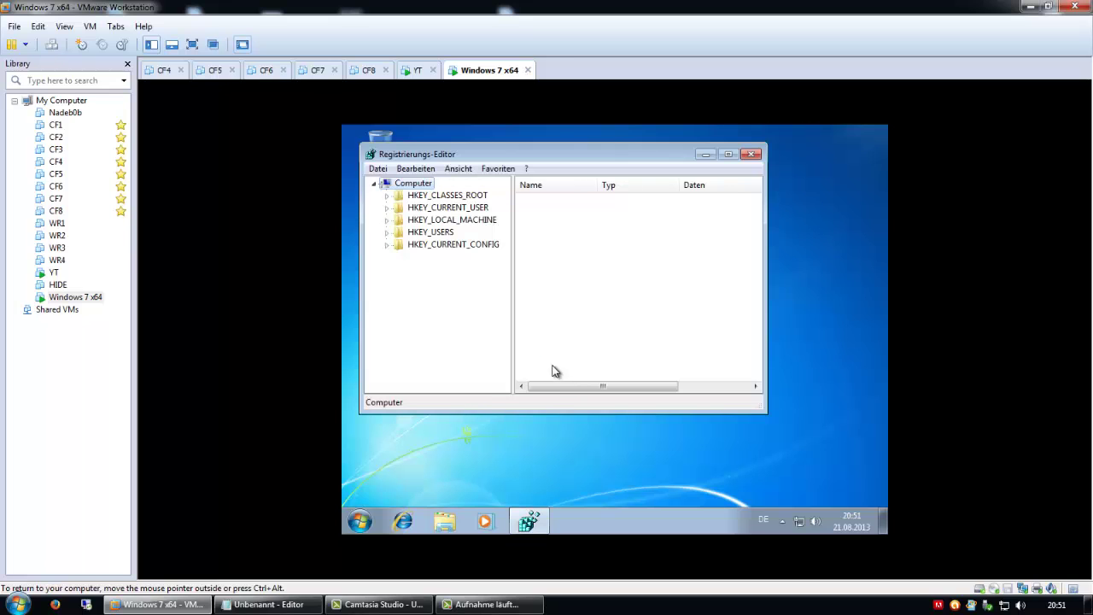
left_click(729, 155)
Search the registry for ven_15 in data only, with Schlüssel and Werte excluded.
key("ctrl+f")
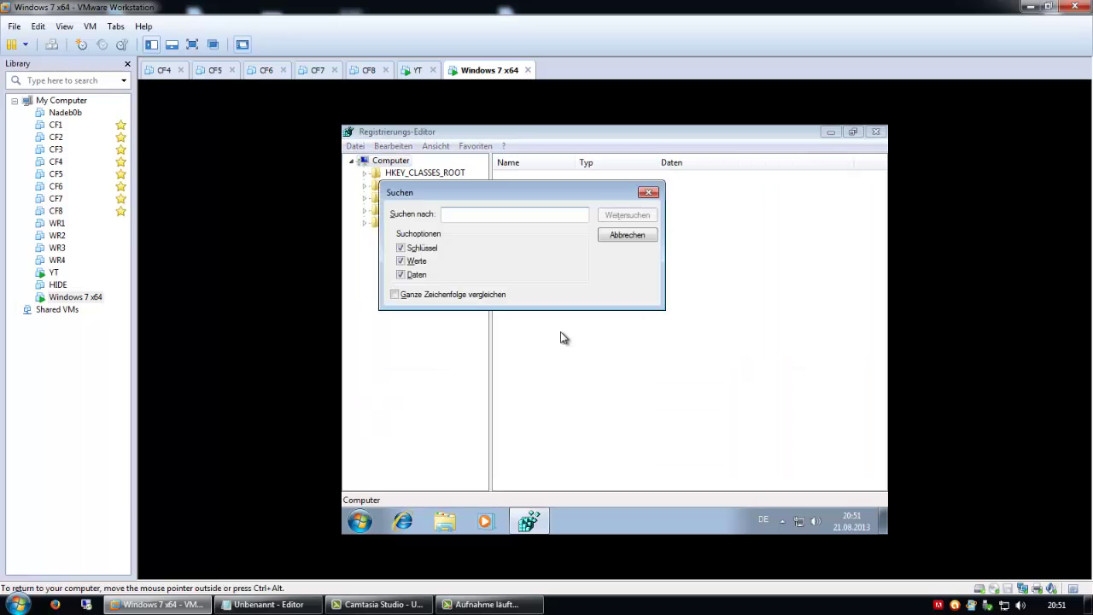
type("vem")
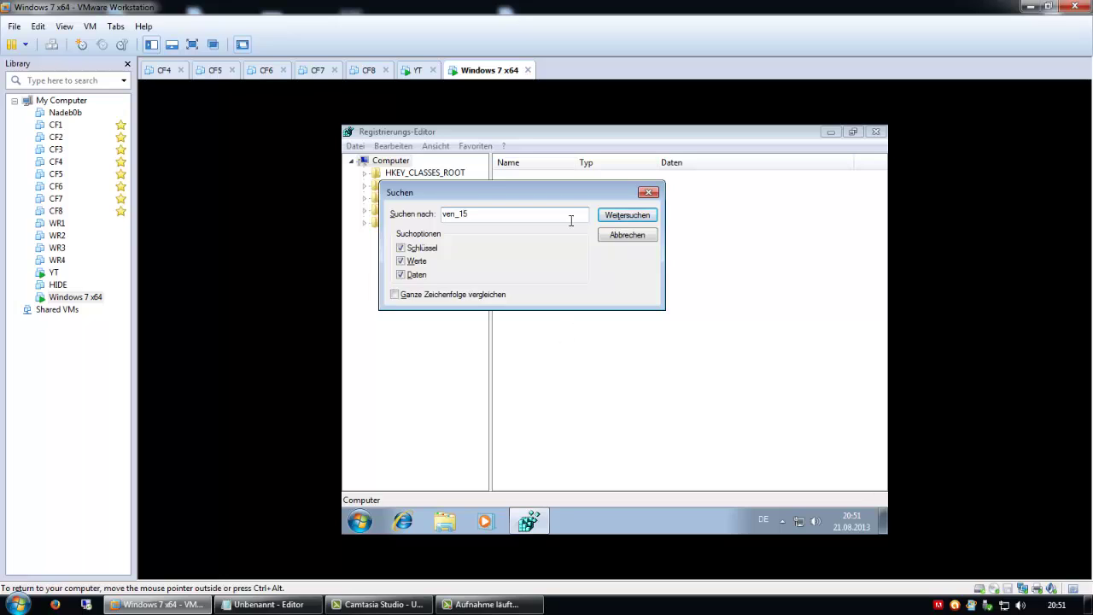
left_click(400, 248)
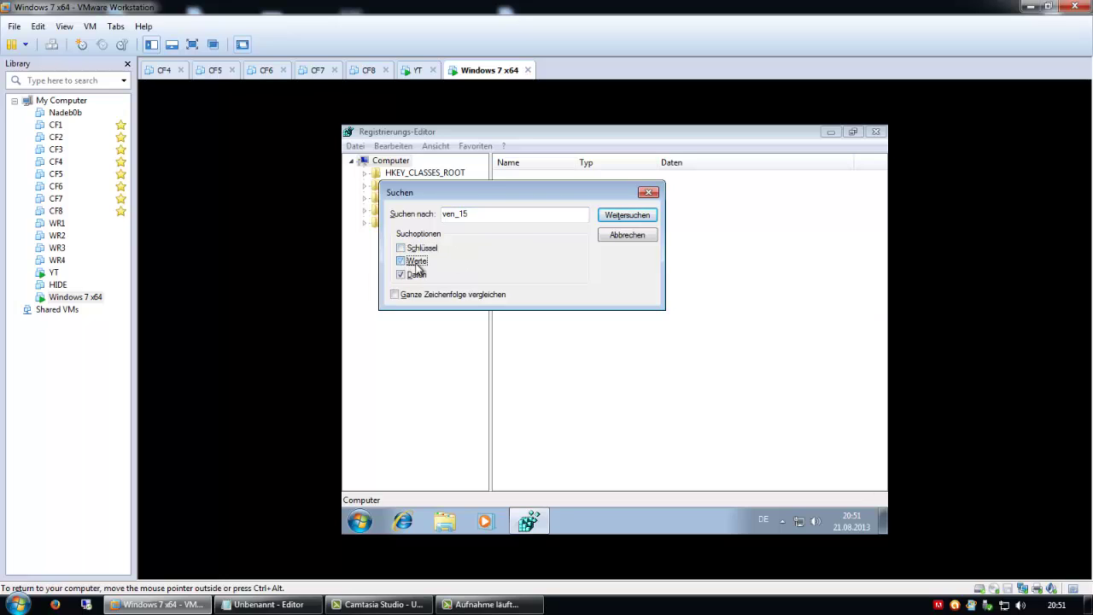
left_click(618, 217)
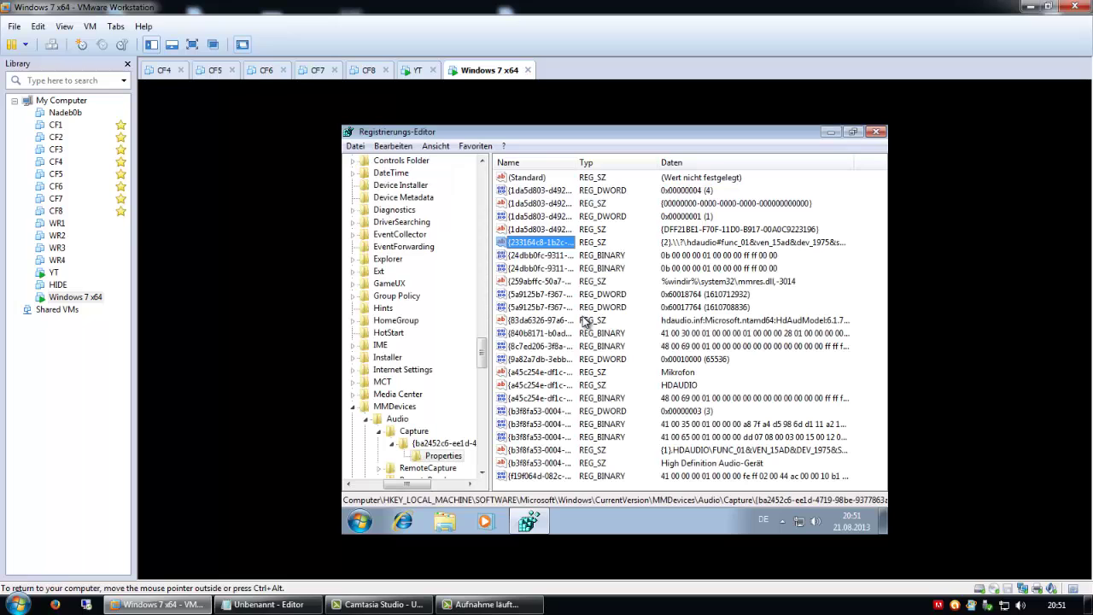
Continue the ven_15 search through the next three matches in the MMDevices audio keys.
left_click(393, 146)
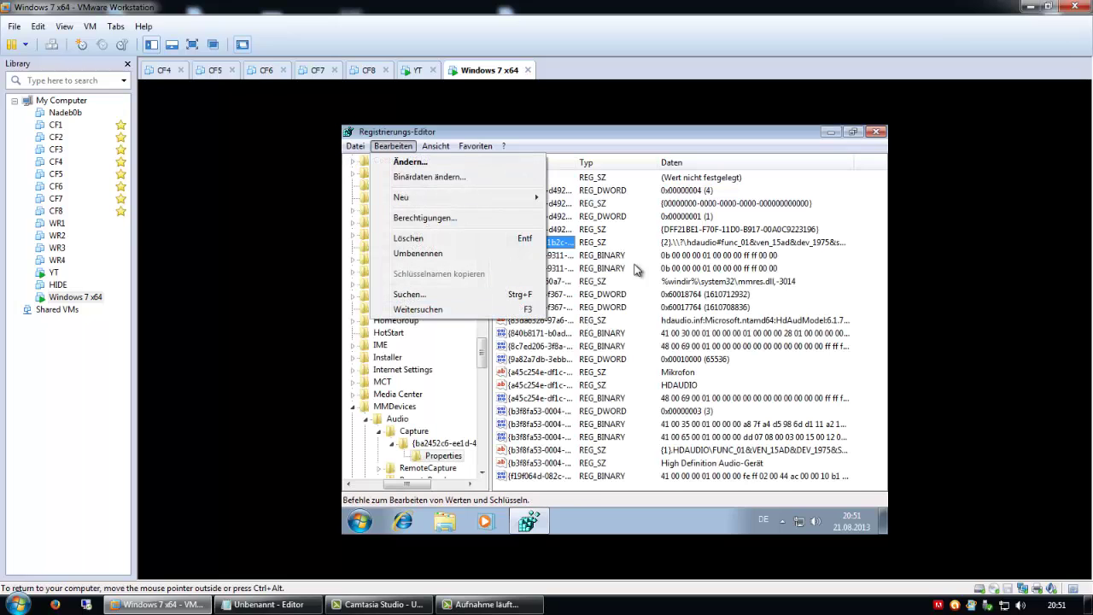
left_click(418, 309)
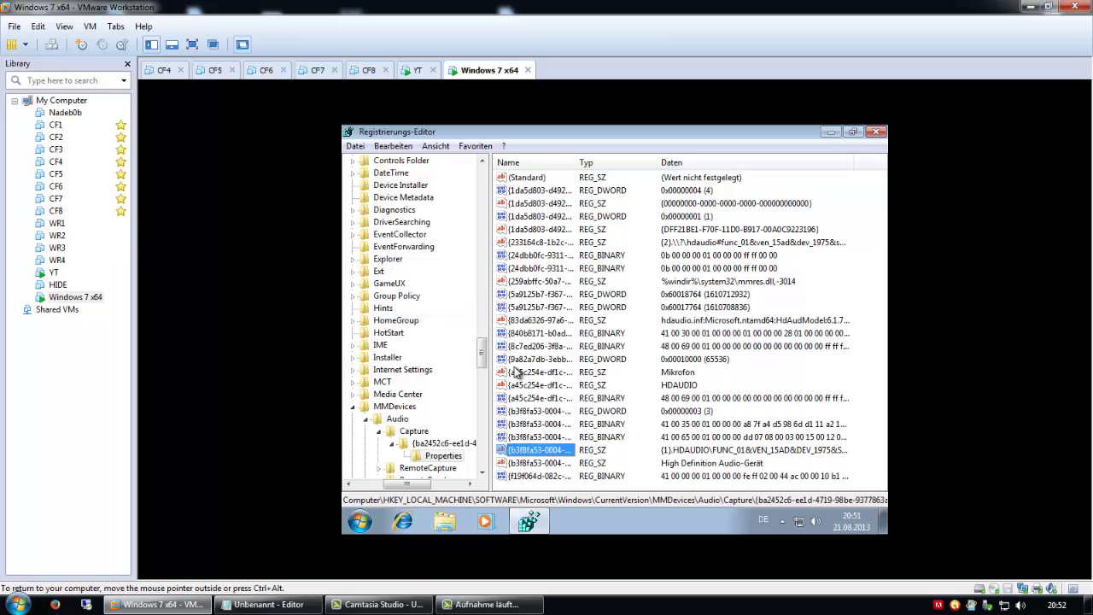
left_click(393, 146)
left_click(397, 311)
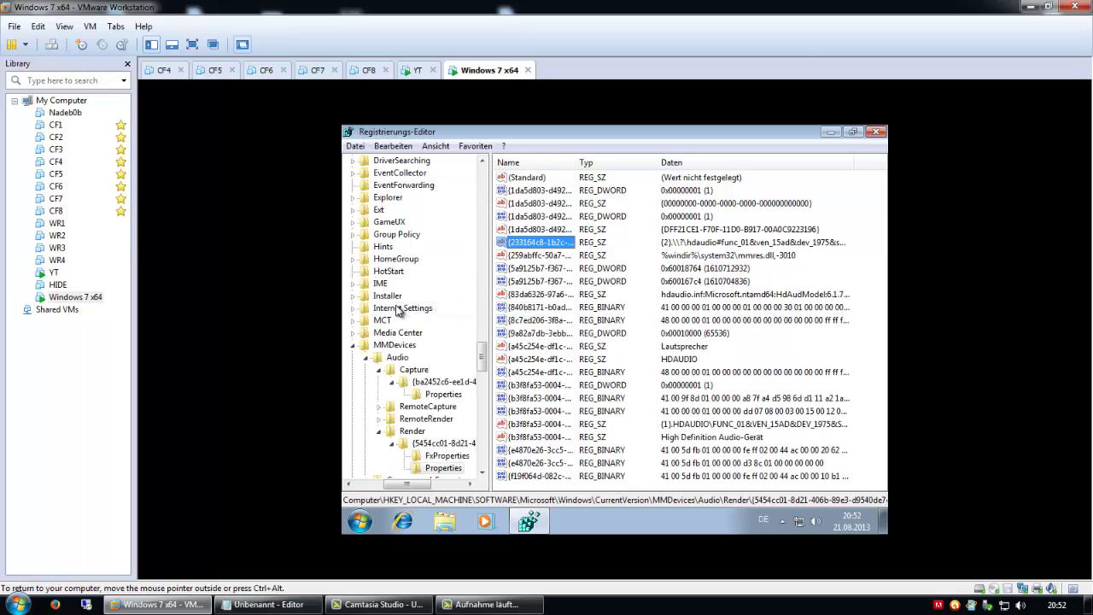
left_click(393, 146)
left_click(408, 311)
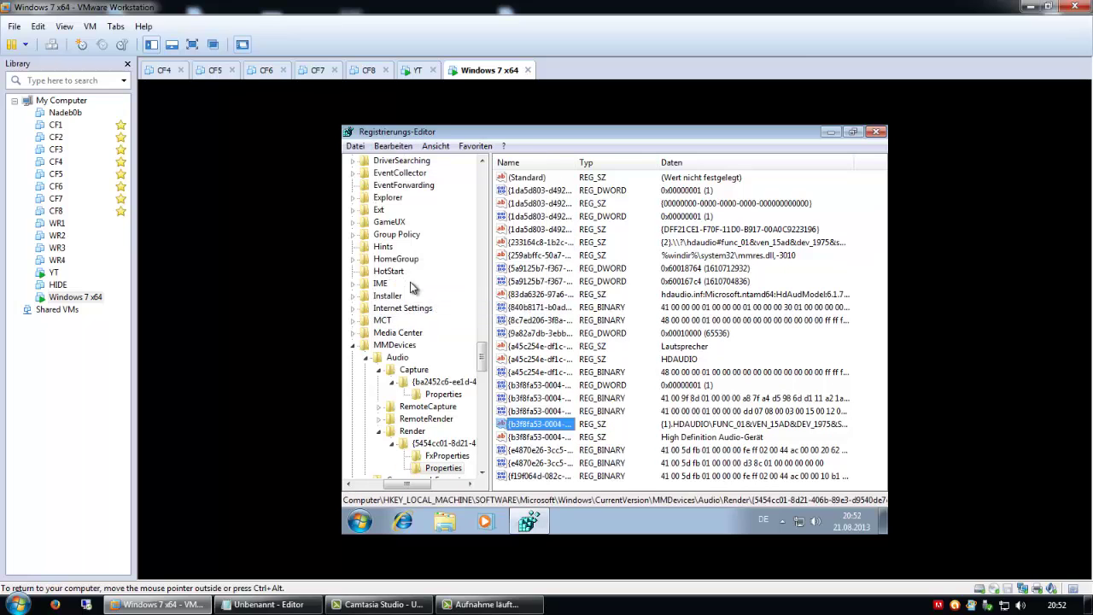
Search the registry for ven_15 again with Schlüssel, Werte and Daten all included.
left_click(393, 146)
left_click(419, 296)
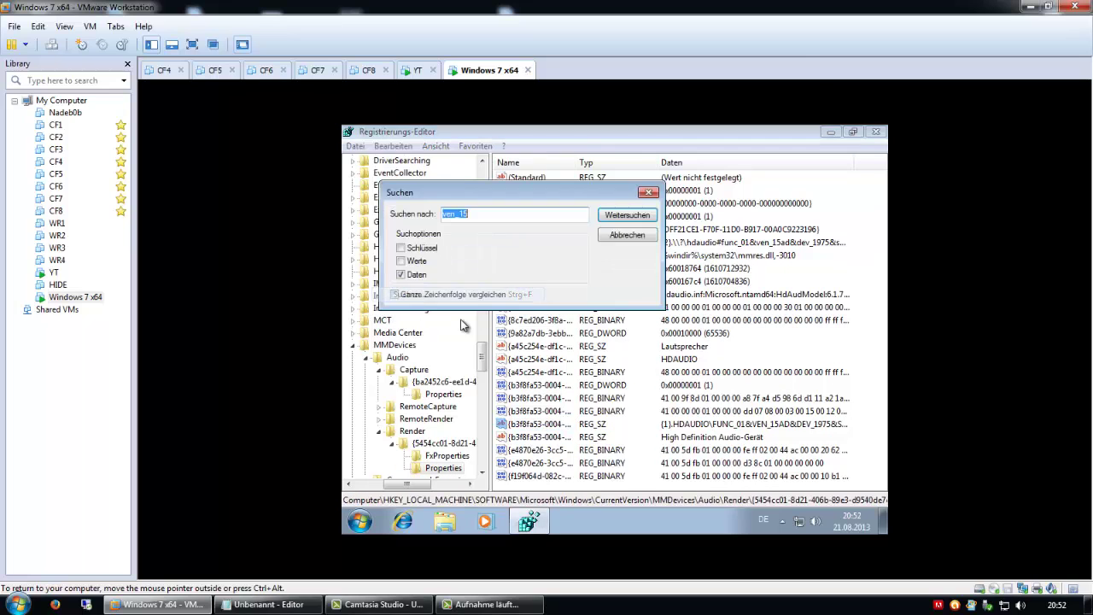
left_click(401, 247)
left_click(400, 261)
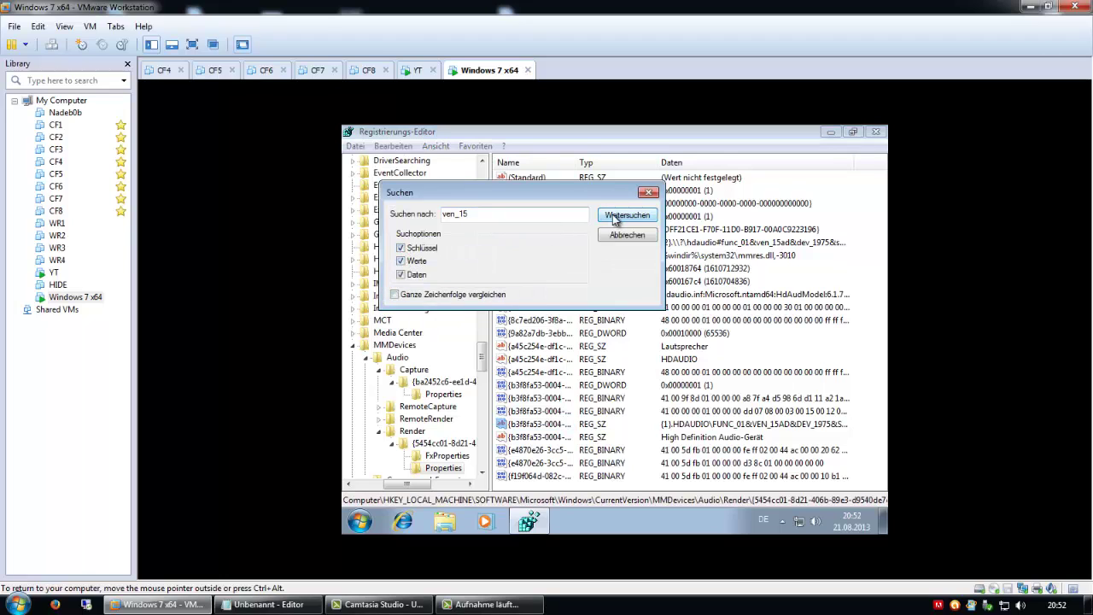
left_click(614, 218)
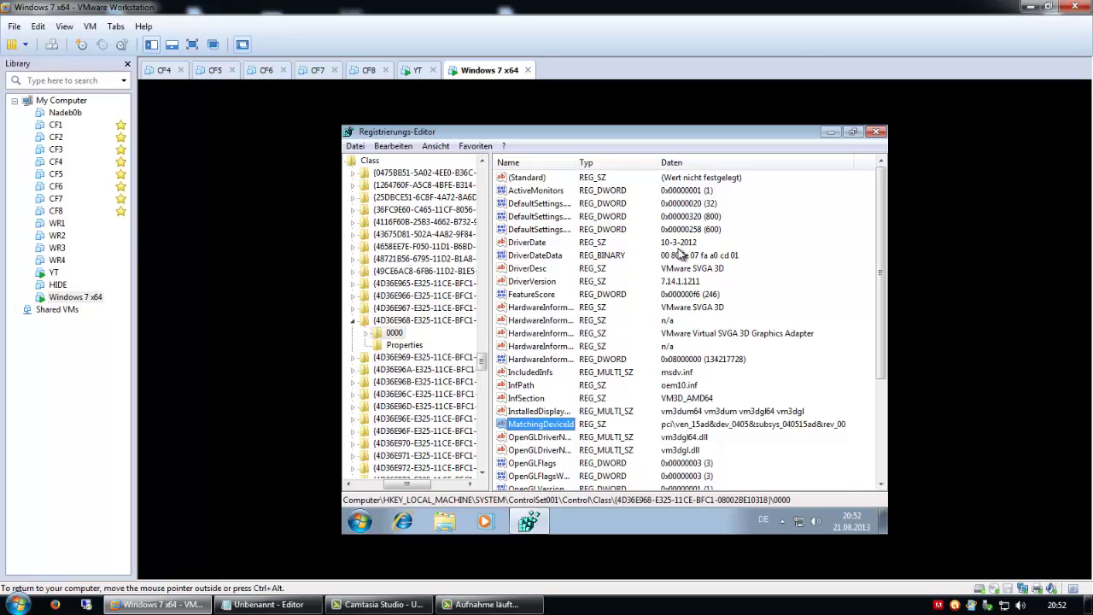
Set the display adapter's DriverDesc value to ATI/NVIDIA SVGA II and close the Registry Editor.
left_click(538, 271)
double_click(538, 272)
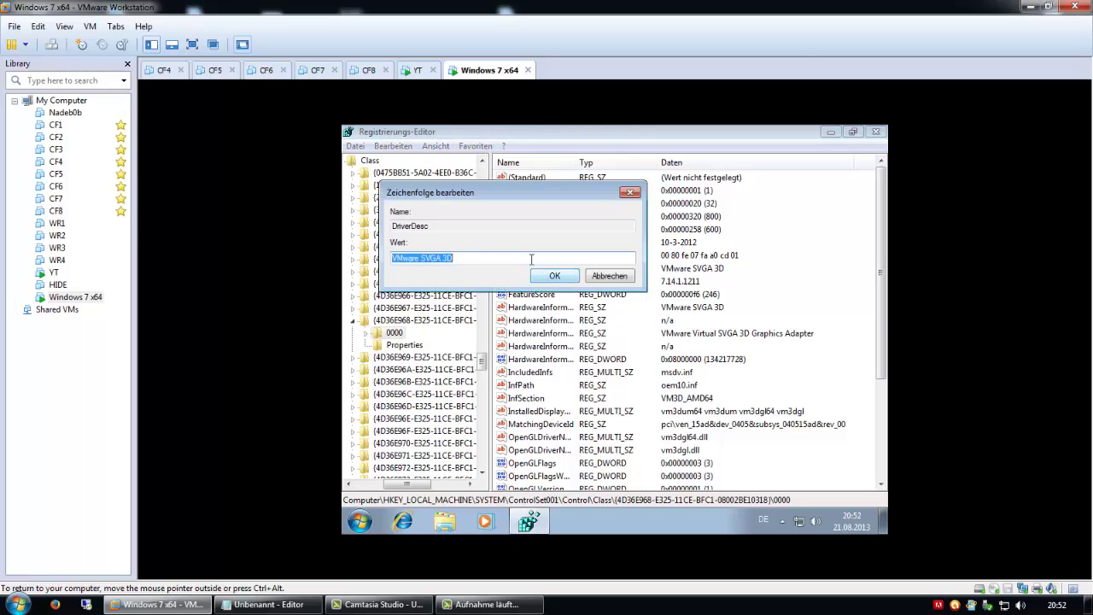
key("BackSpace")
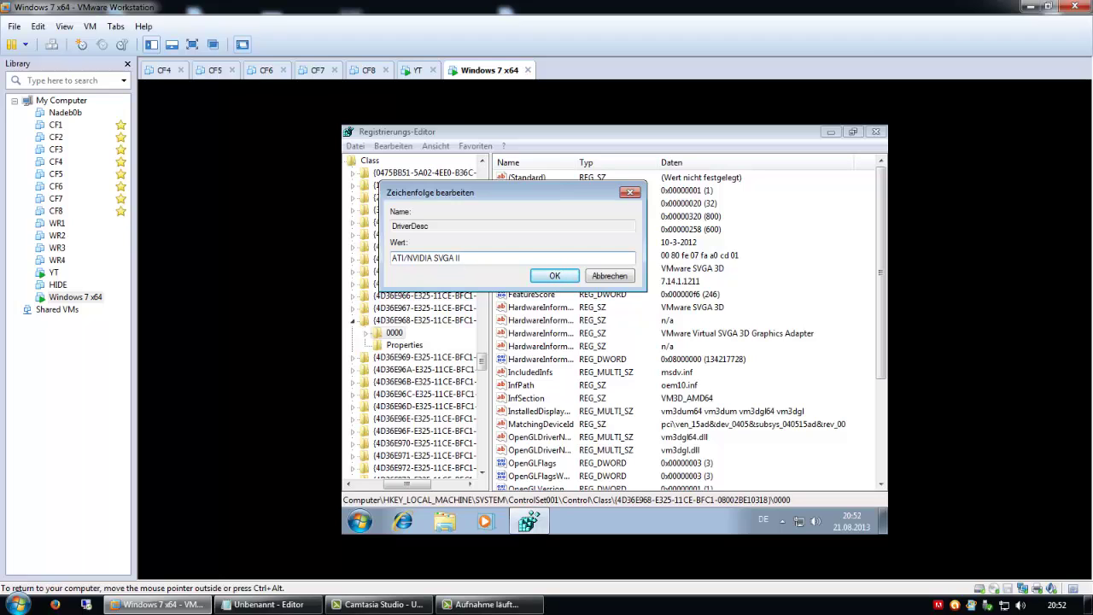
key("Return")
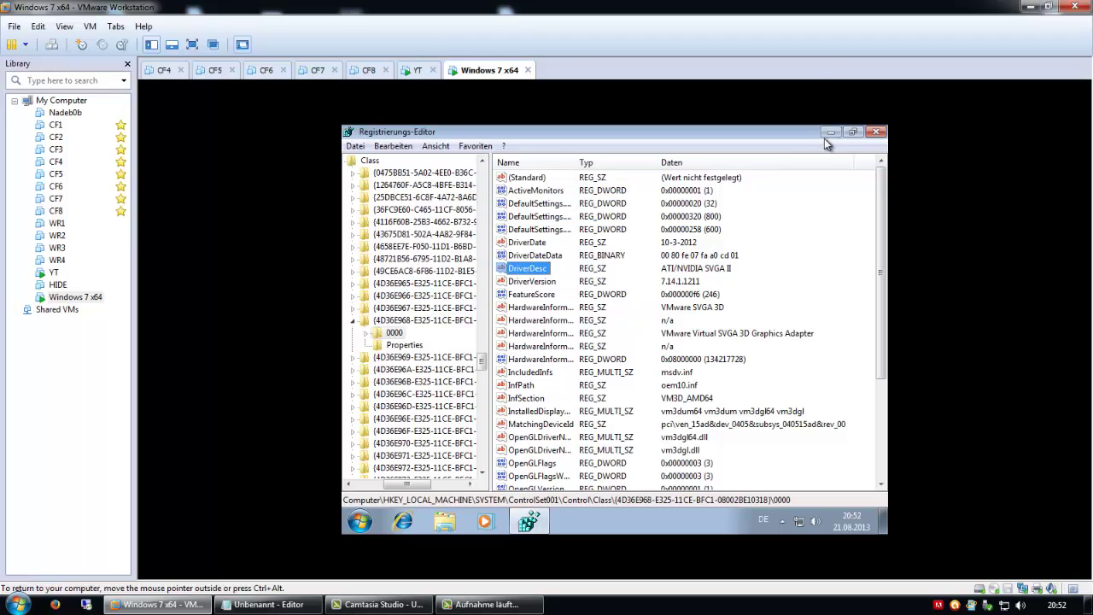
left_click(876, 132)
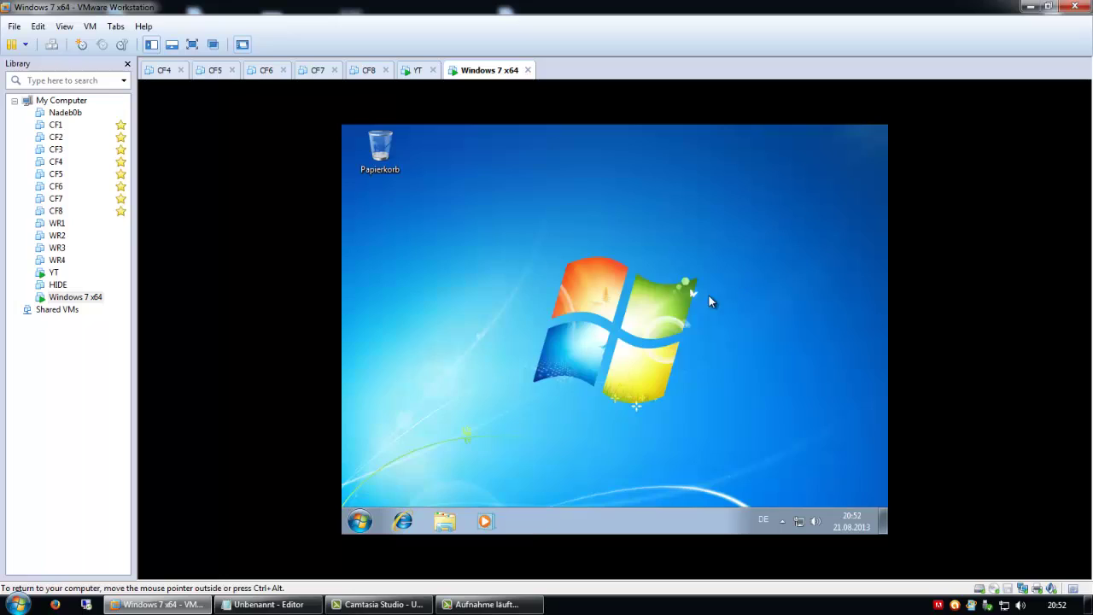
Set Bildschirm ausschalten to Niemals in the guest's Höchstleistung power plan, save the change and close the power options.
left_click(360, 521)
left_click(391, 484)
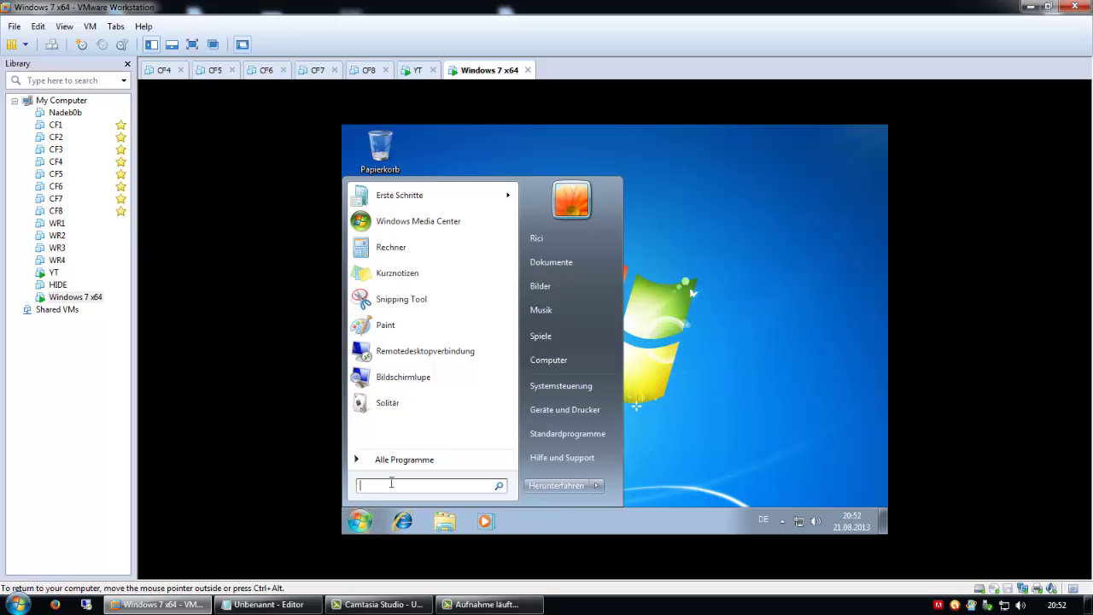
type("A")
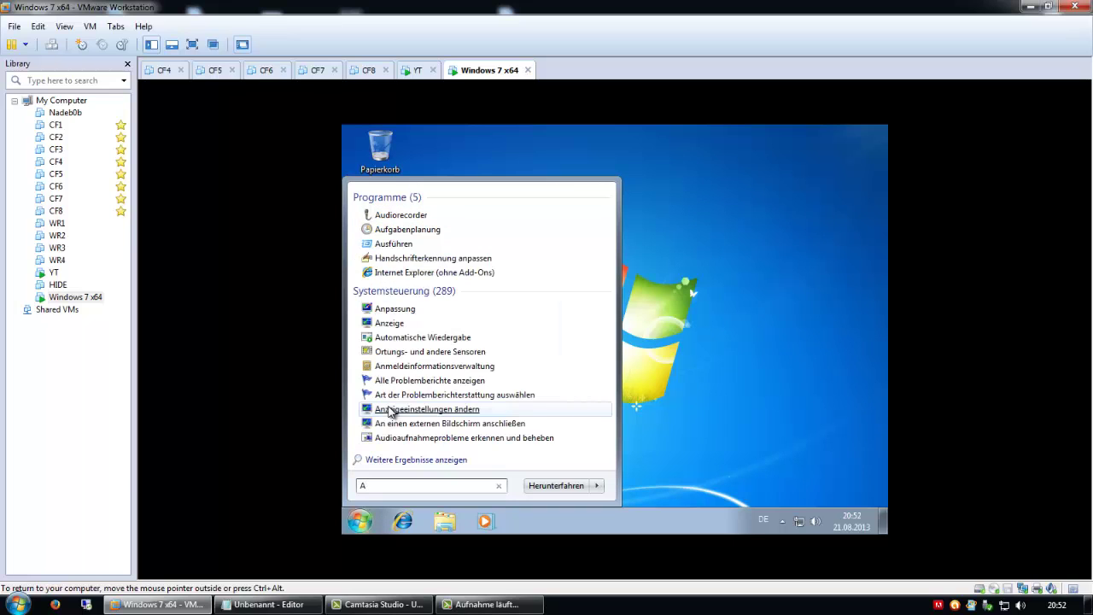
type("kku")
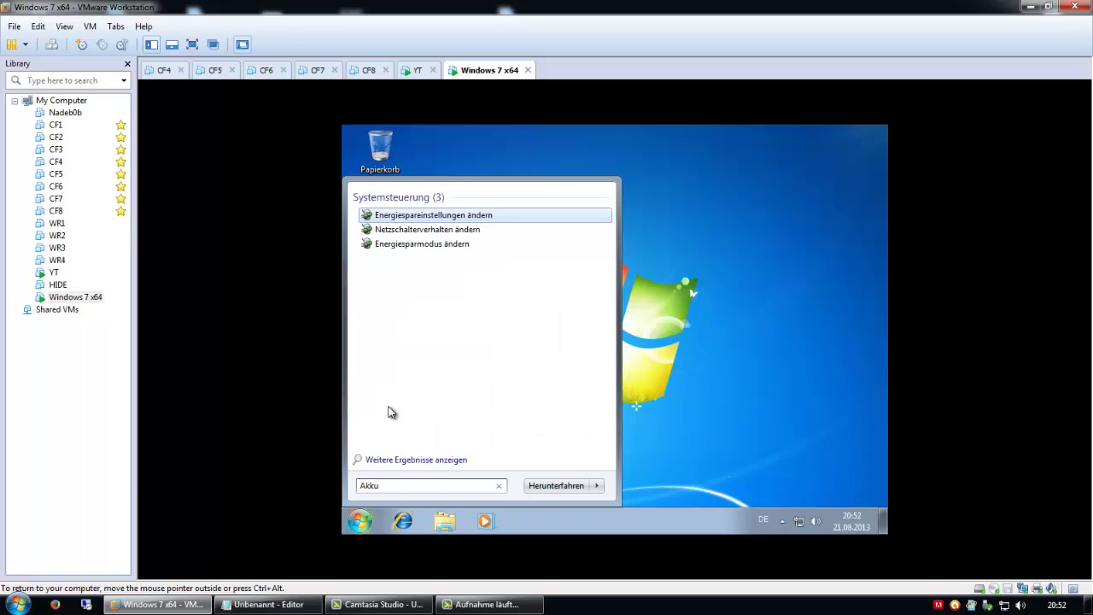
left_click(474, 215)
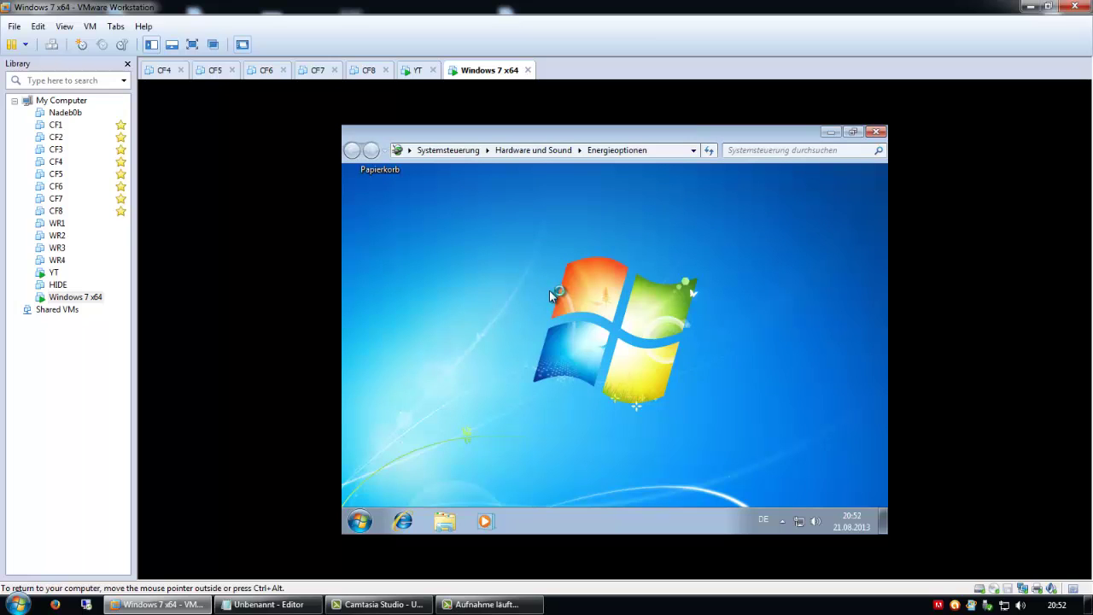
left_click(796, 311)
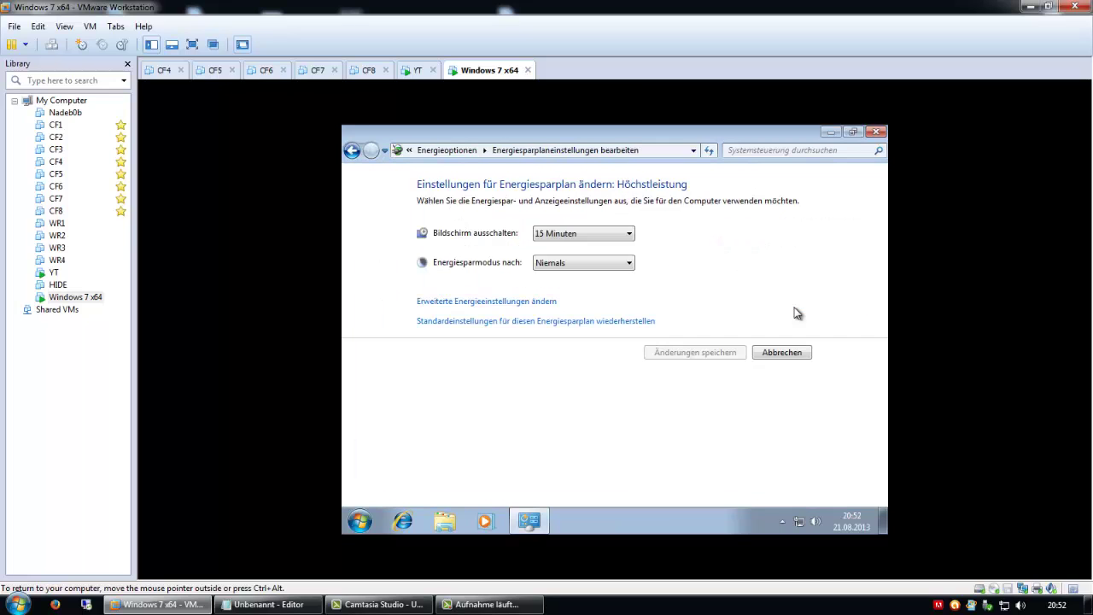
left_click(585, 233)
left_click(571, 400)
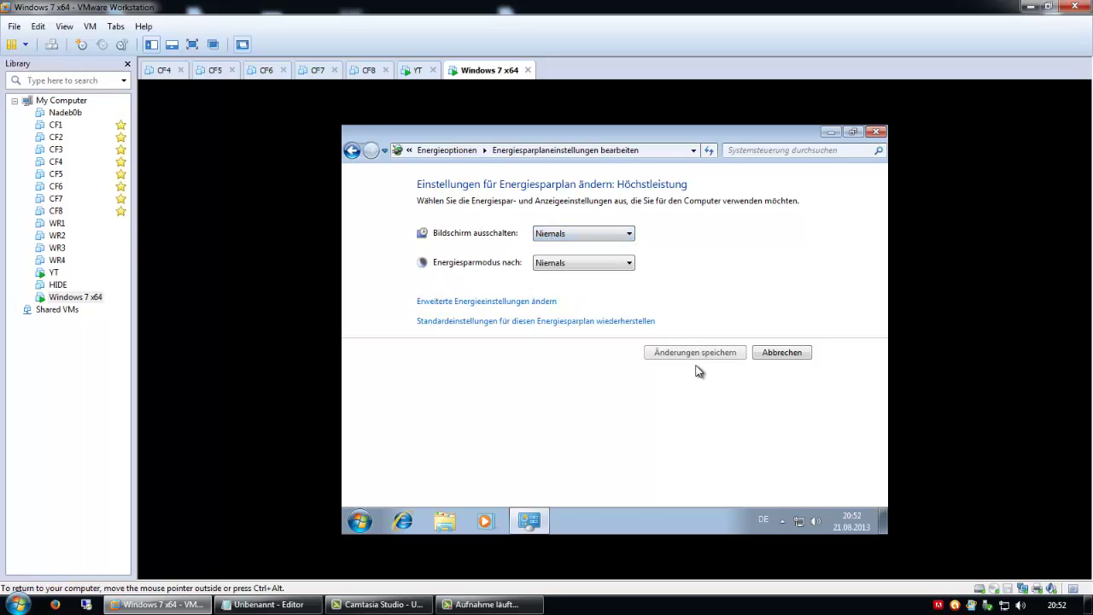
left_click(706, 353)
left_click(877, 132)
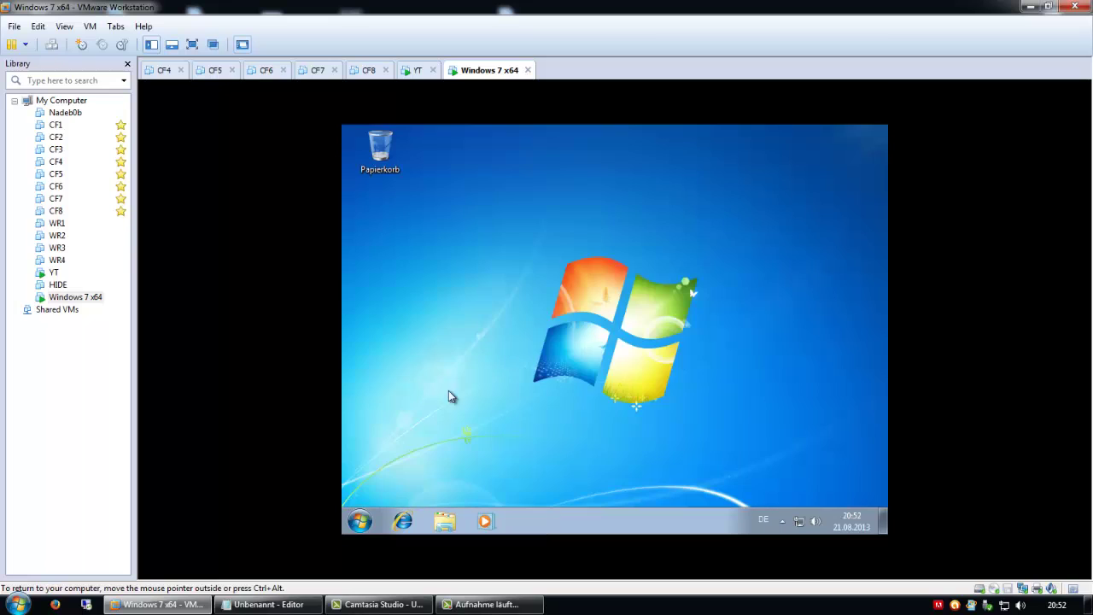
Set the guest's User Account Control notifications to Nie benachrichtigen, approve the change and close the Systemsteuerung window.
left_click(359, 520)
left_click(548, 393)
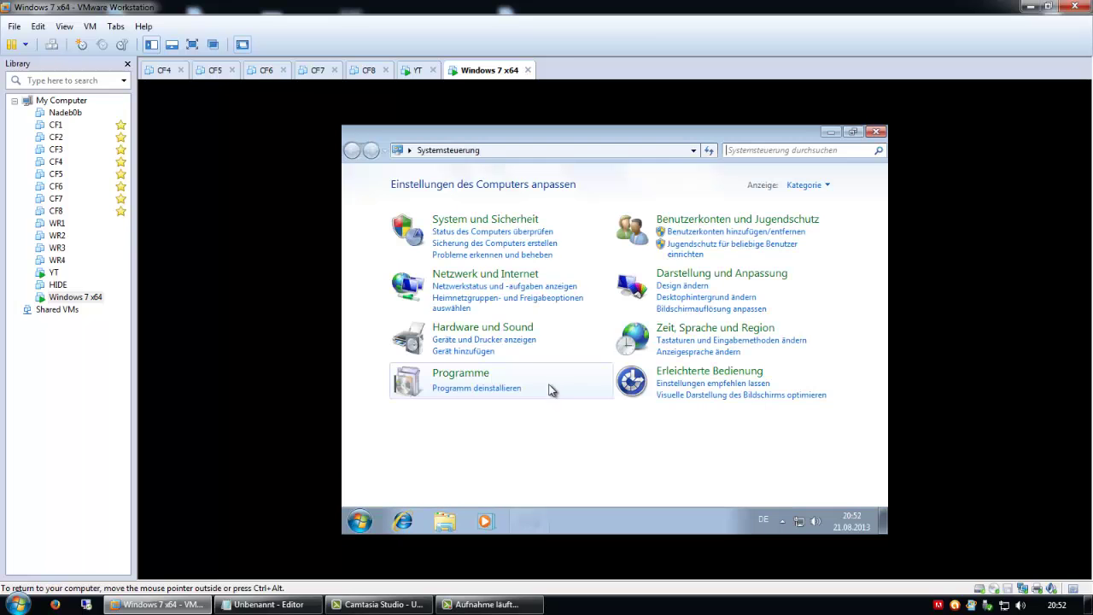
left_click(686, 222)
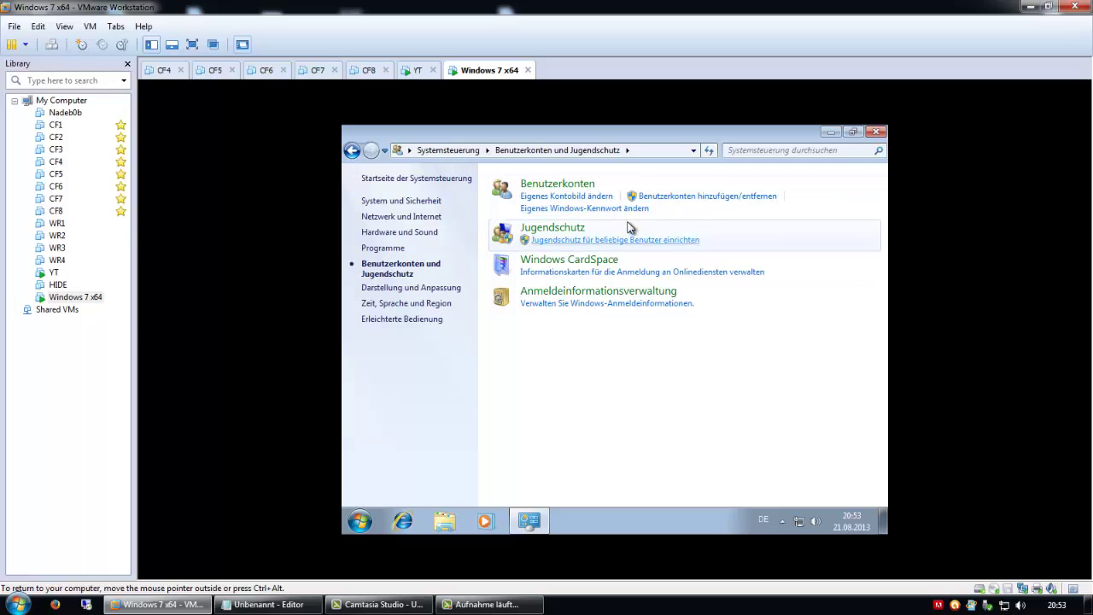
left_click(548, 184)
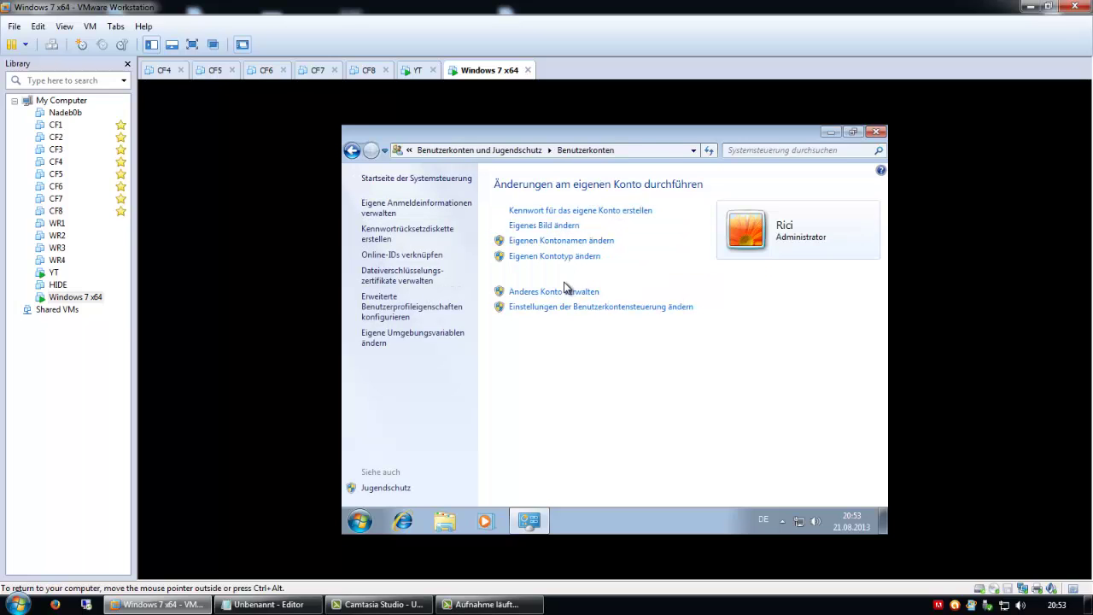
left_click(558, 309)
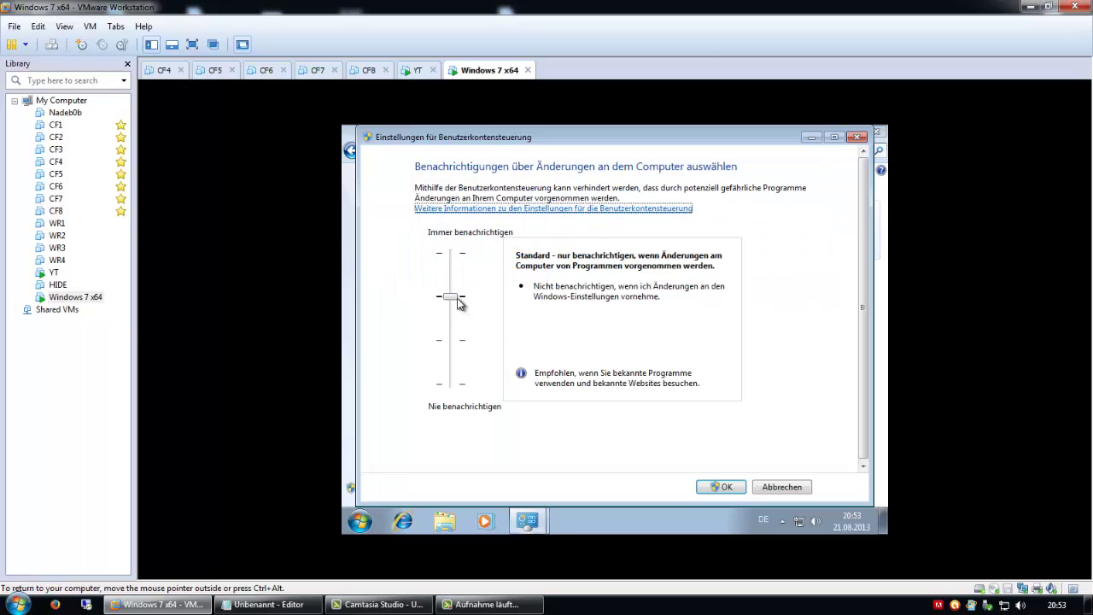
left_click_drag(450, 296, 464, 422)
left_click(716, 487)
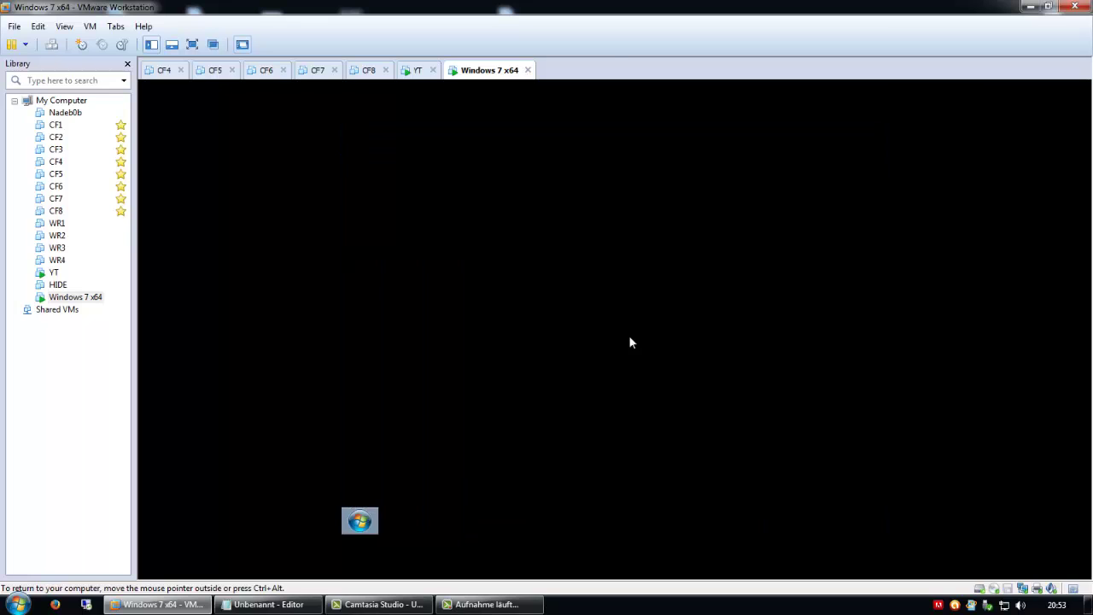
left_click(680, 348)
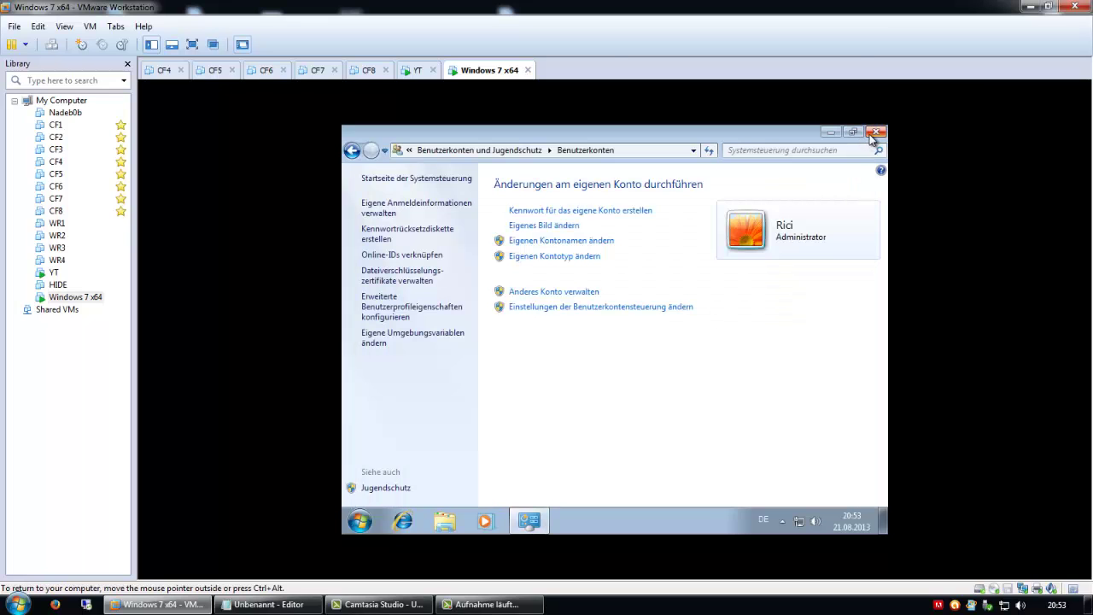
left_click(870, 135)
Open the guest's Windows features list and deactivate Druck- und Dokumentdienste and Internet Explorer 8.
left_click(360, 521)
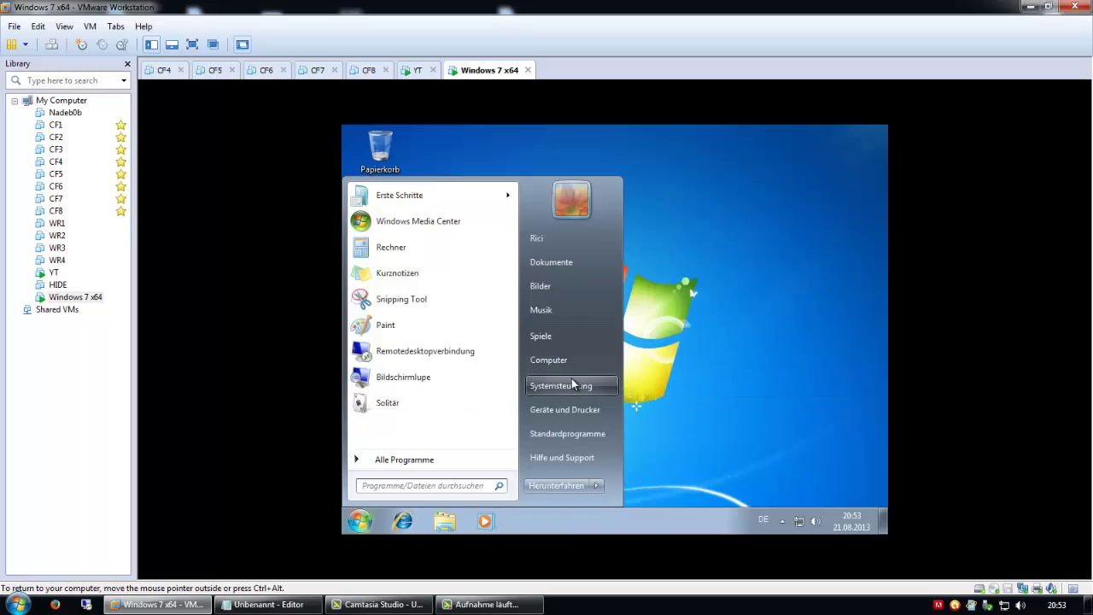
left_click(559, 386)
left_click(462, 374)
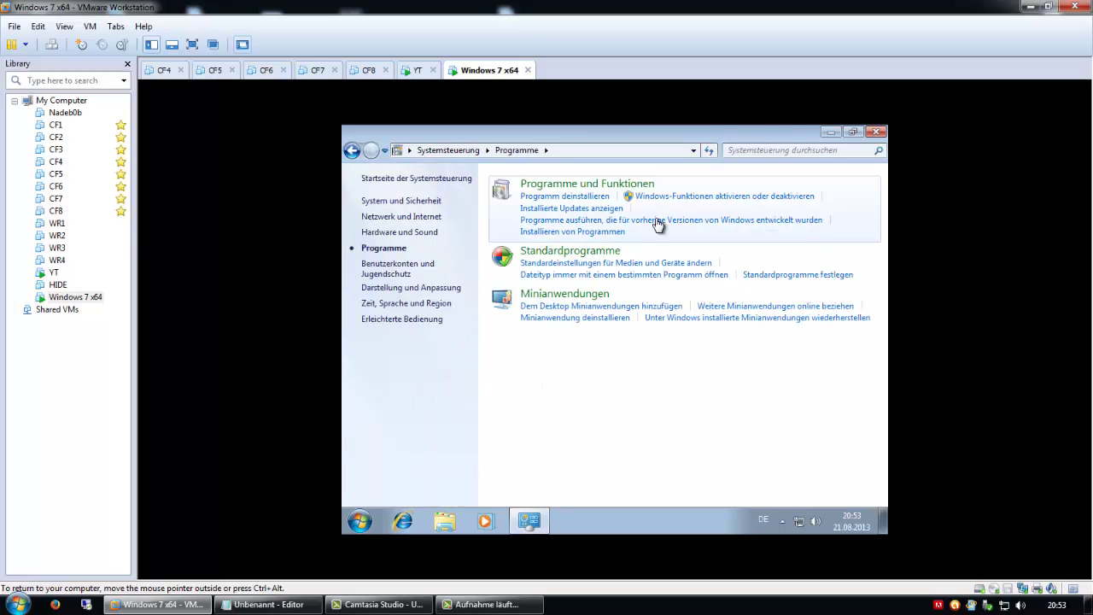
left_click(693, 197)
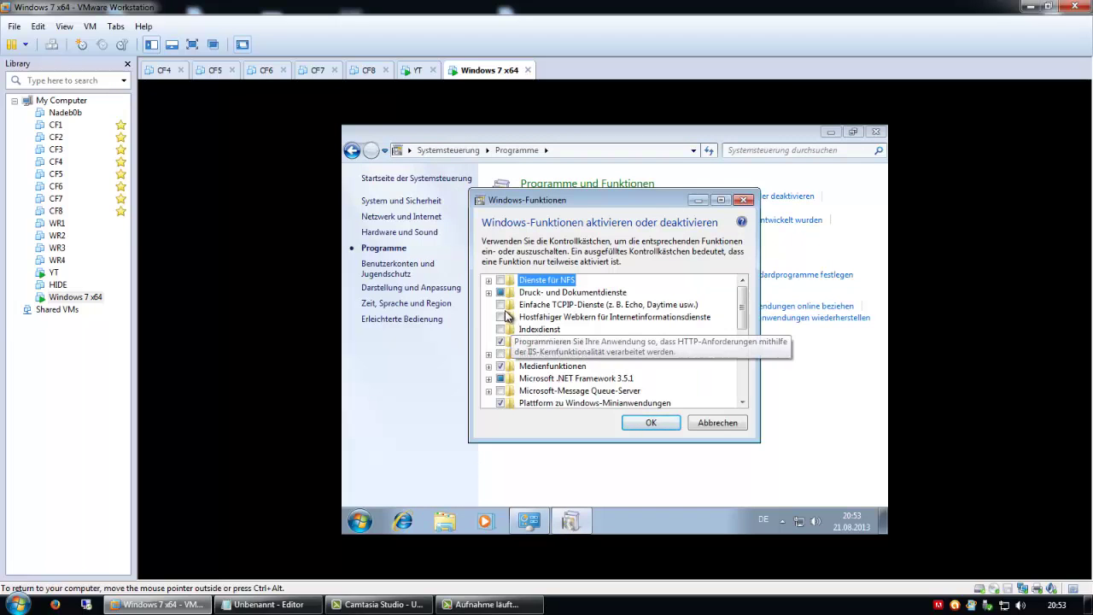
left_click(506, 293)
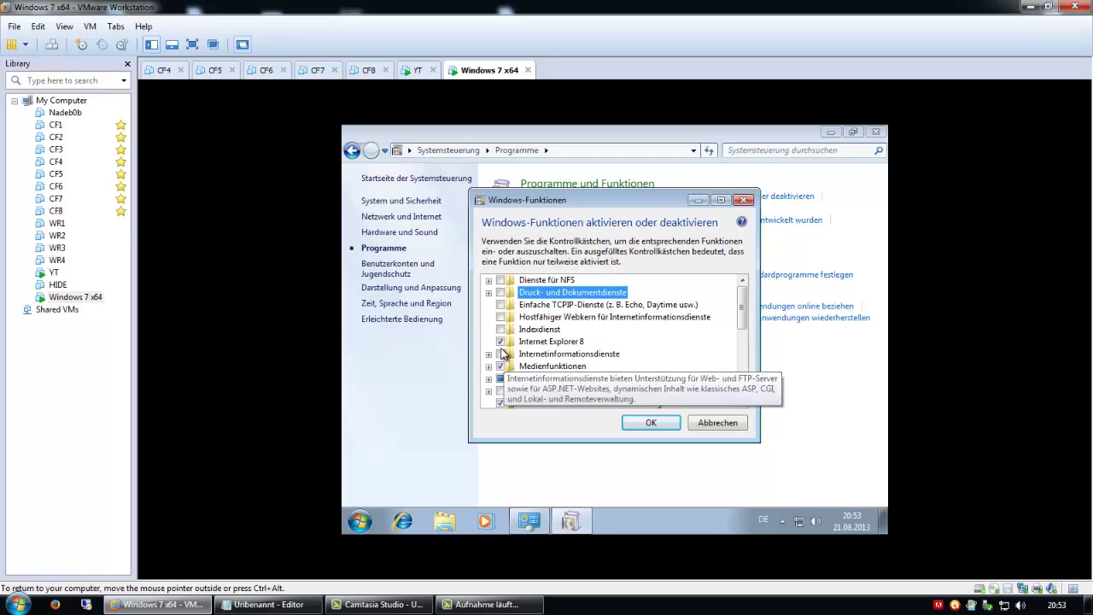
left_click(501, 341)
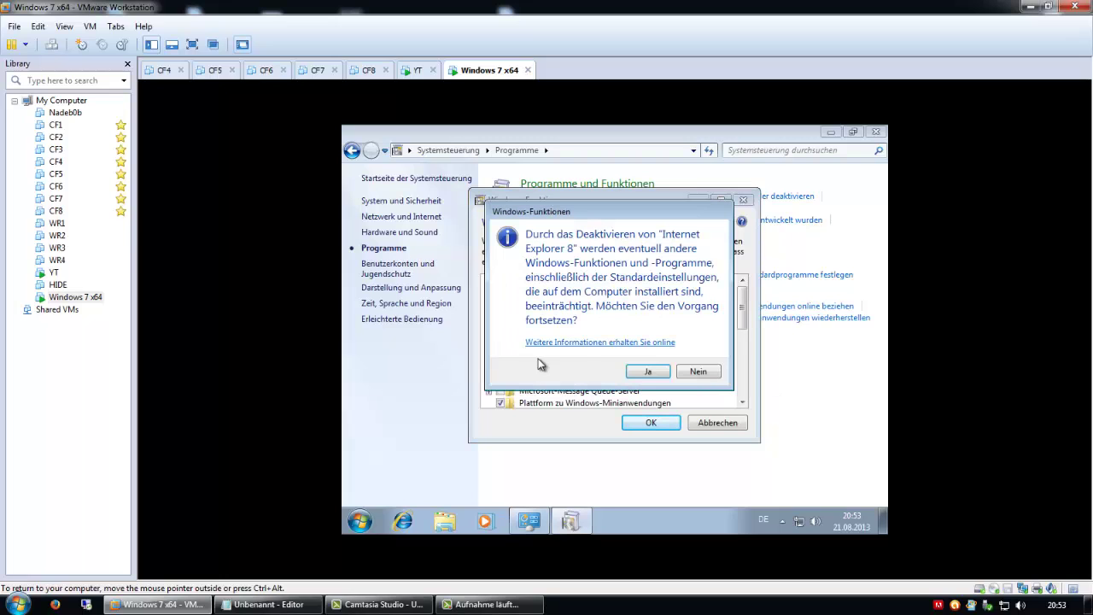
left_click(650, 373)
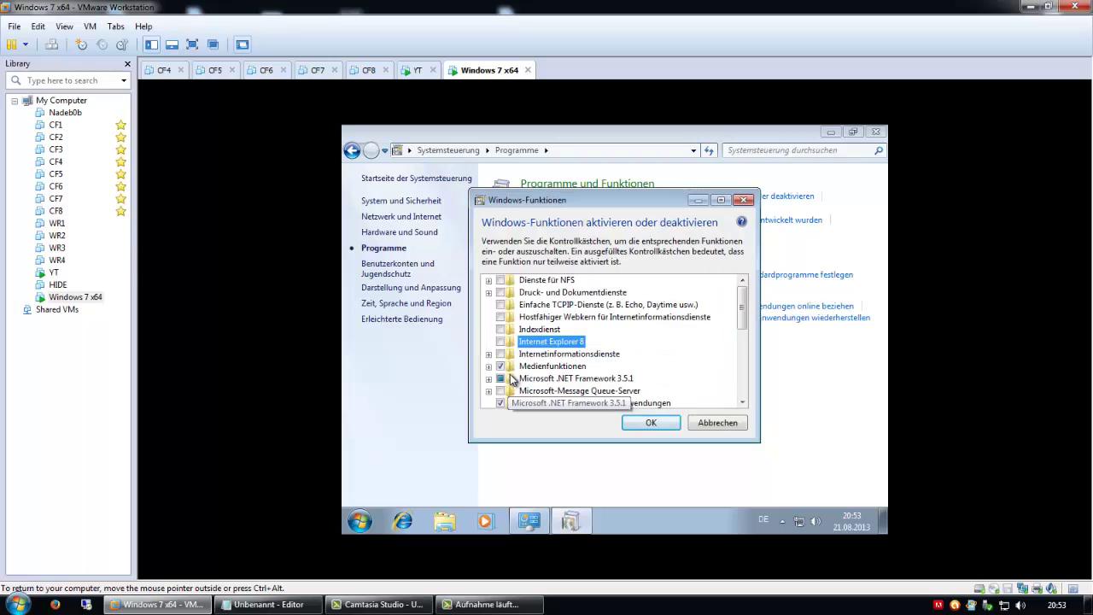
Deactivate Medienfunktionen in the Windows features list and accept the effect on other features.
left_click(572, 366)
scroll(632, 373, "down", 1)
left_click(501, 354)
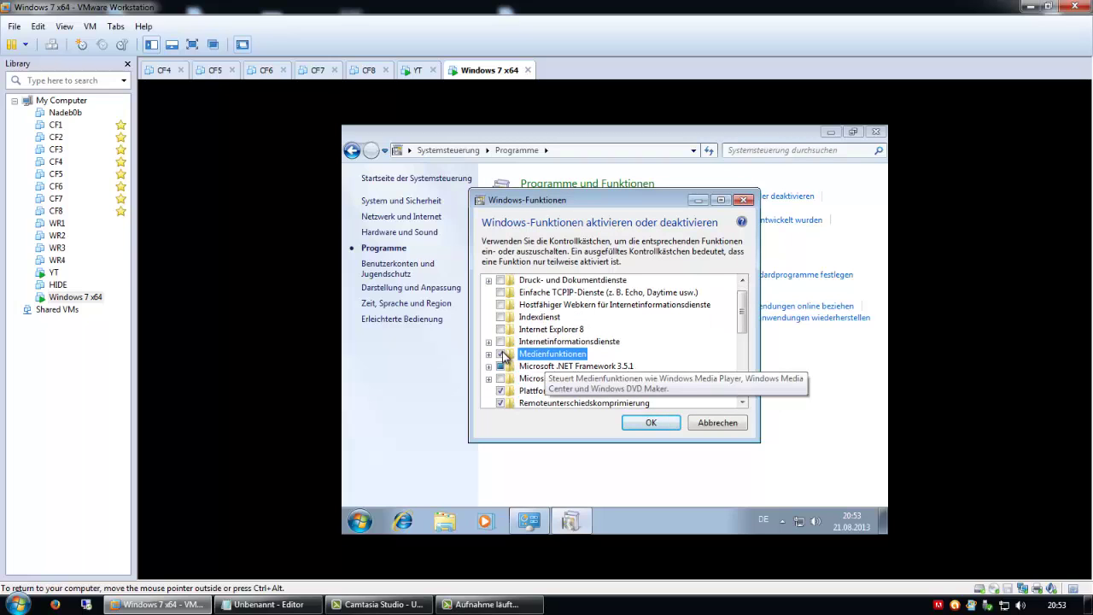
left_click(641, 369)
scroll(734, 341, "down", 2)
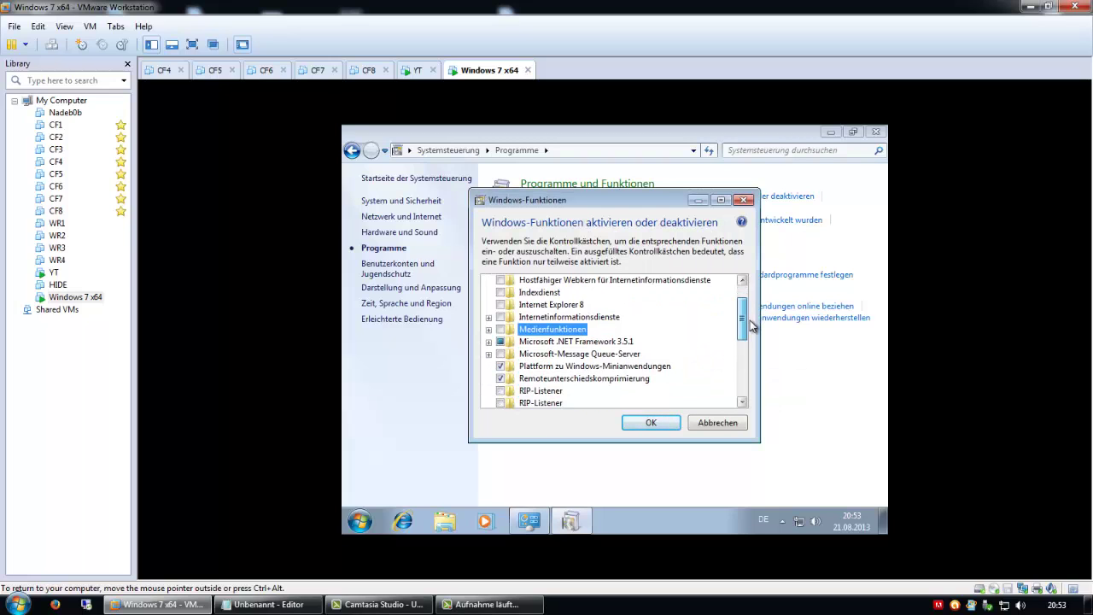
Deactivate Plattform zu Windows-Minianwendungen, Remoteunterschiedskomprimierung, Tablet PC-Komponenten and Spiele.
left_click(500, 317)
left_click(509, 330)
scroll(505, 335, "down", 1)
left_click(500, 378)
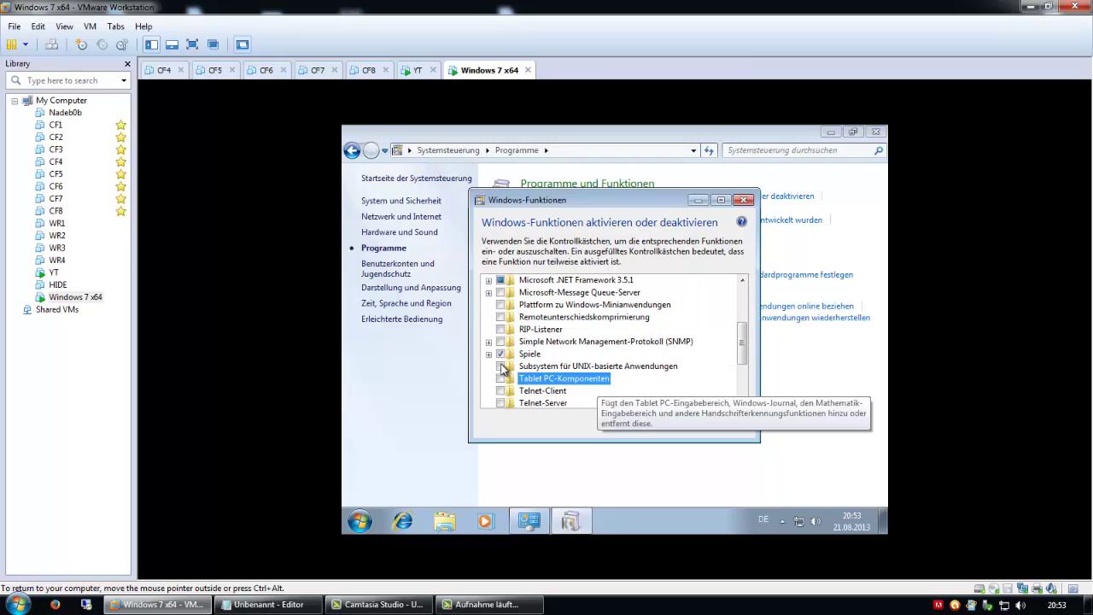
left_click(500, 354)
scroll(506, 367, "down", 1)
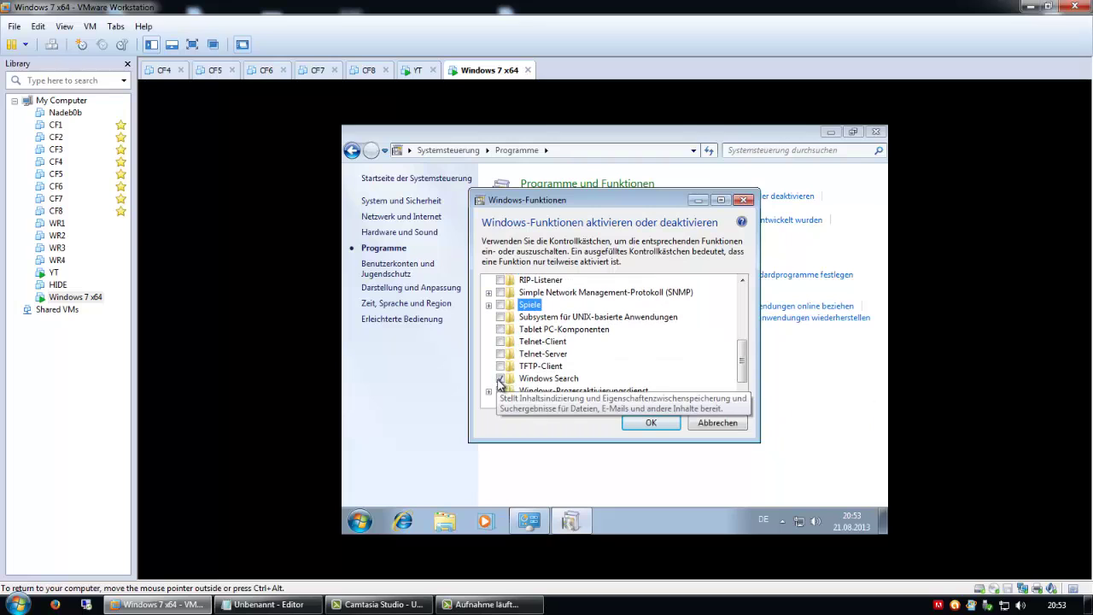
Deactivate Windows Search, XPS-Dienste and XPS-Viewer, and apply all the Windows feature changes.
left_click(500, 378)
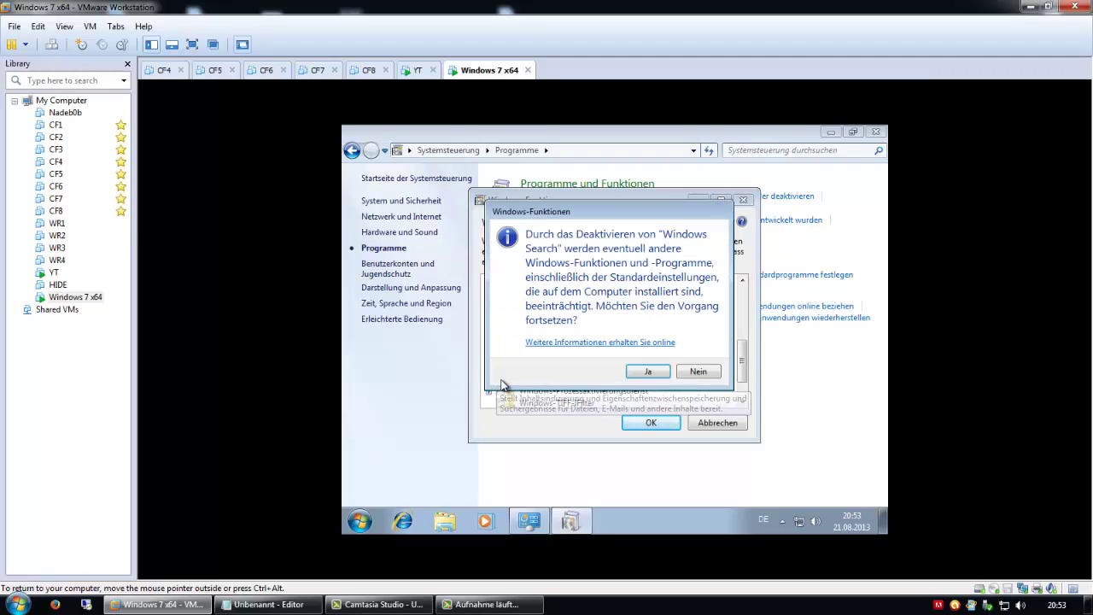
left_click(648, 376)
scroll(630, 380, "down", 1)
left_click(500, 390)
left_click(648, 376)
left_click(500, 378)
left_click(651, 420)
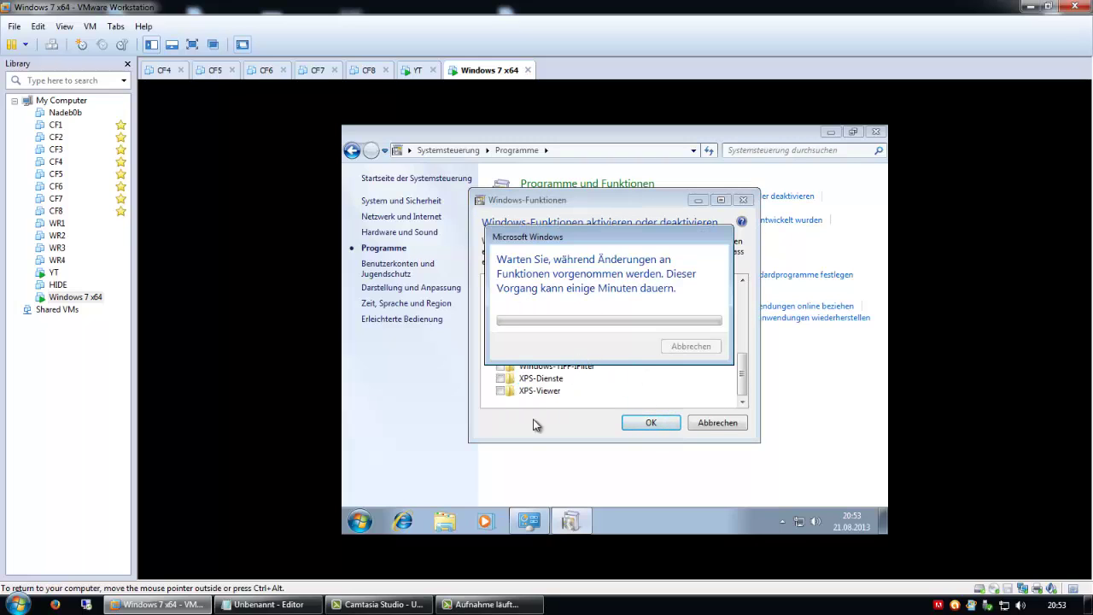
Close the Systemsteuerung window in the guest, leaving the Windows feature changes running.
left_click(489, 605)
left_click(489, 605)
right_click(642, 514)
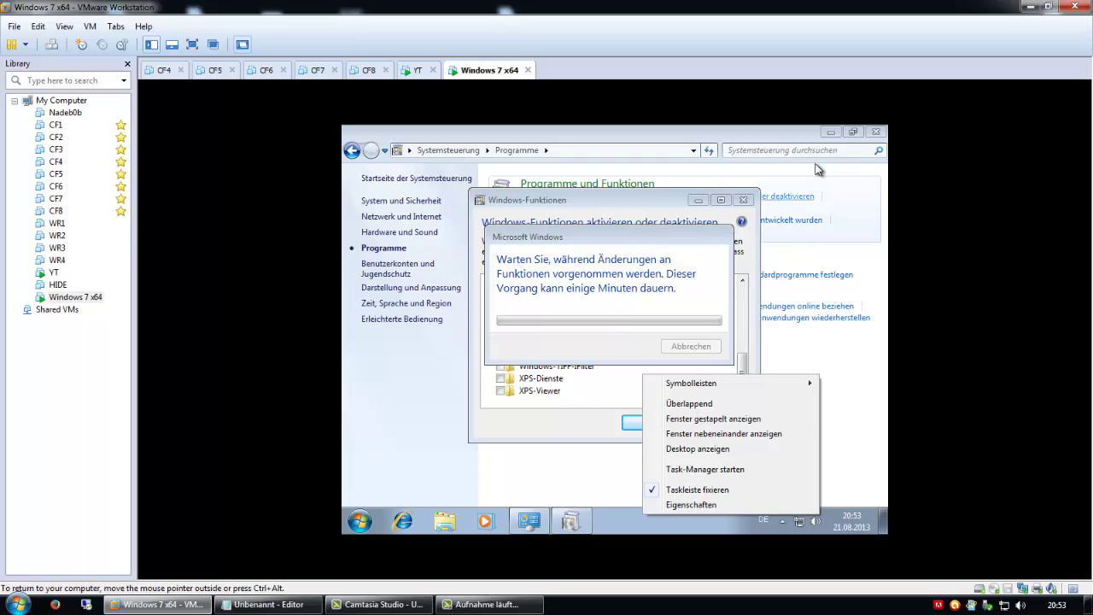
left_click(766, 132)
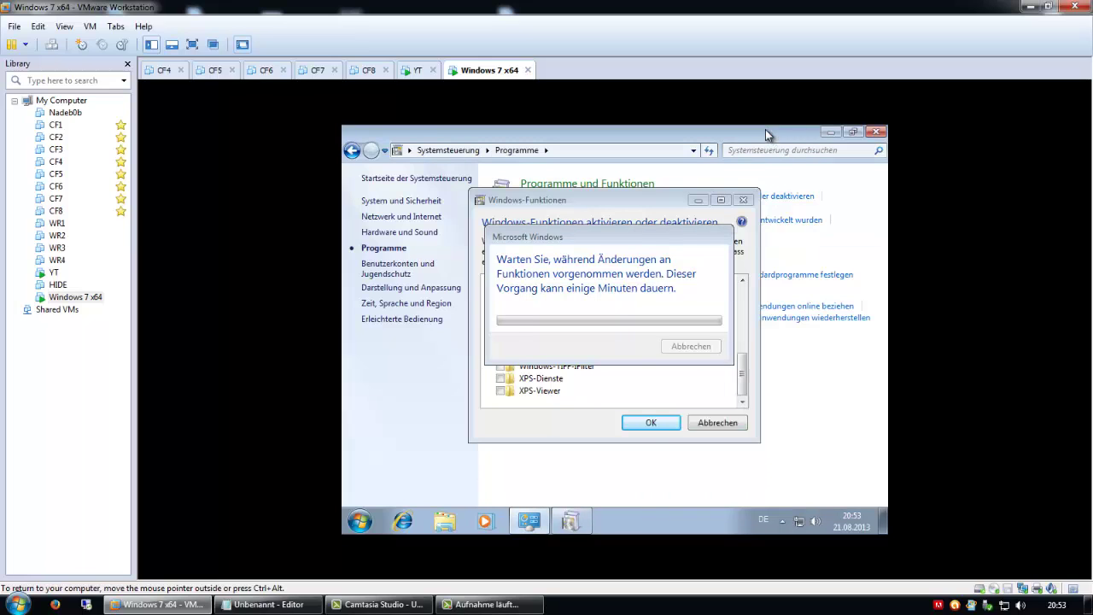
left_click(877, 131)
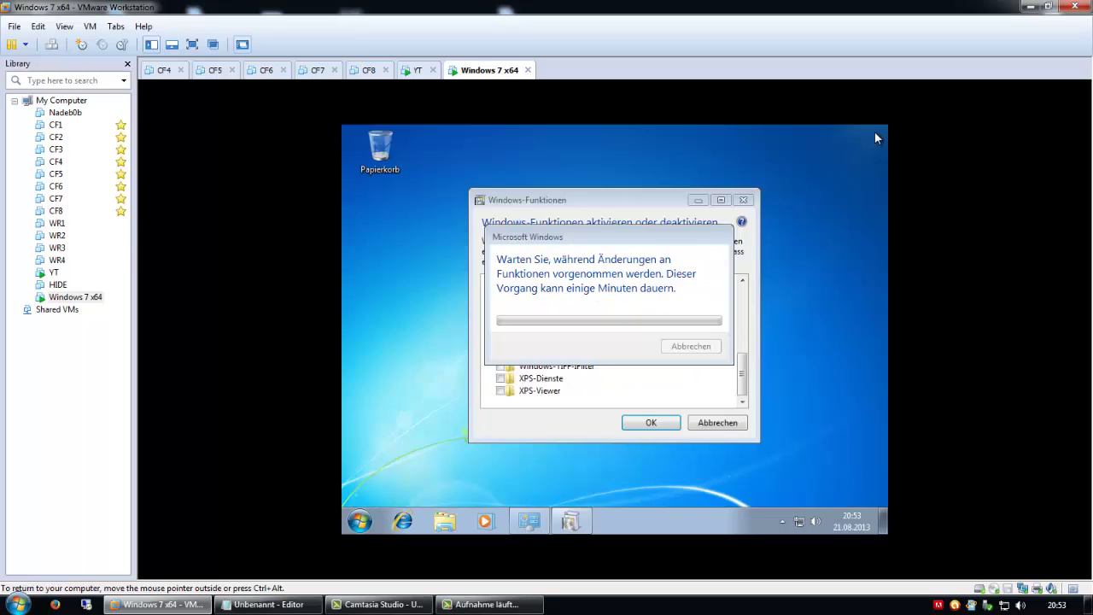
right_click(400, 297)
left_click(437, 443)
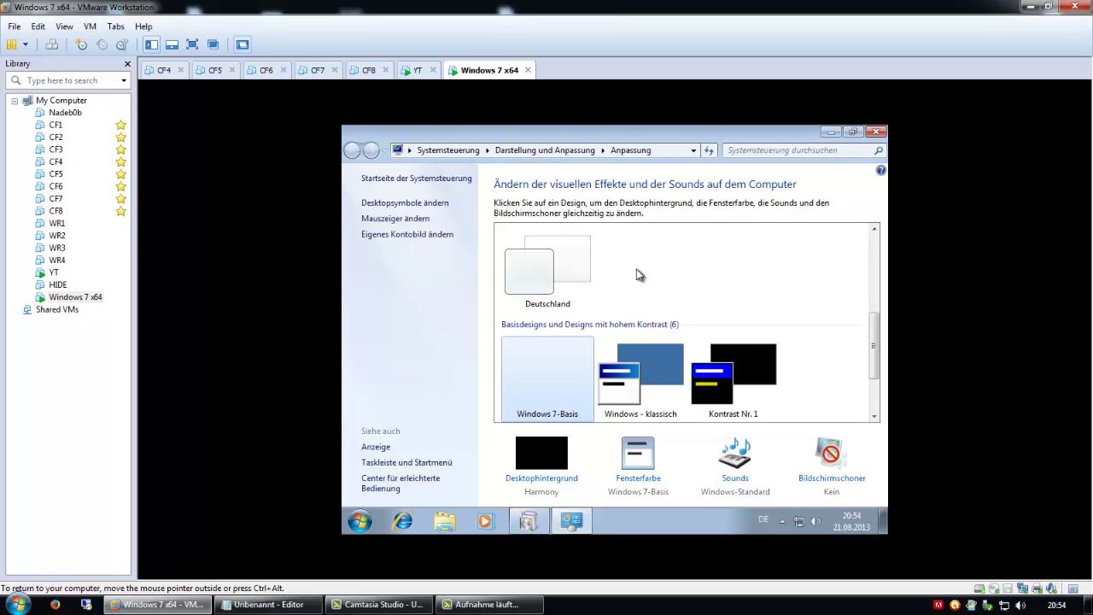
left_click(875, 133)
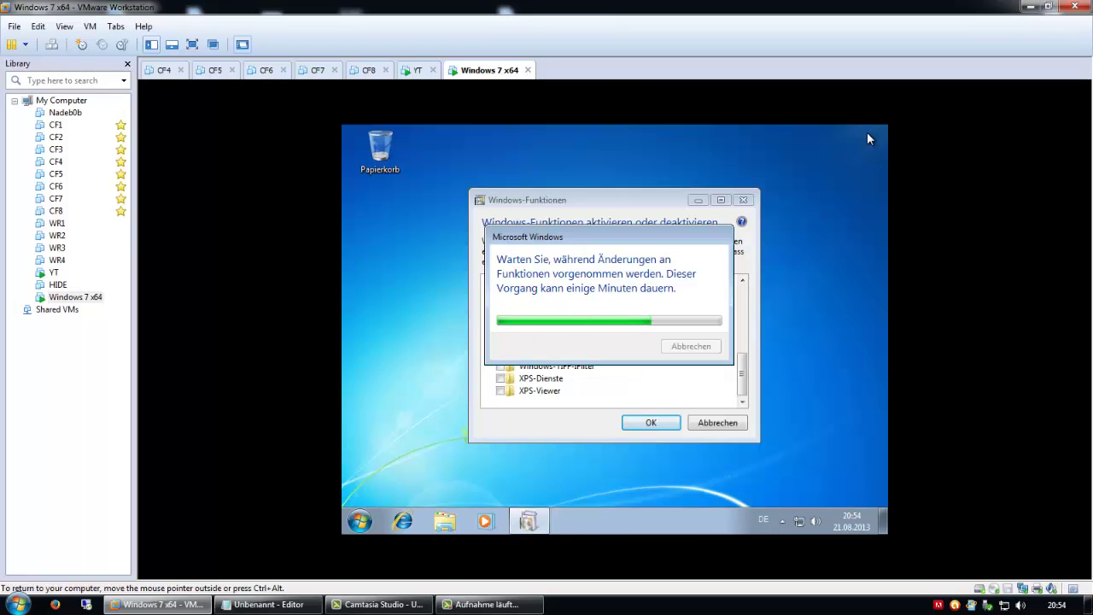
left_click(362, 523)
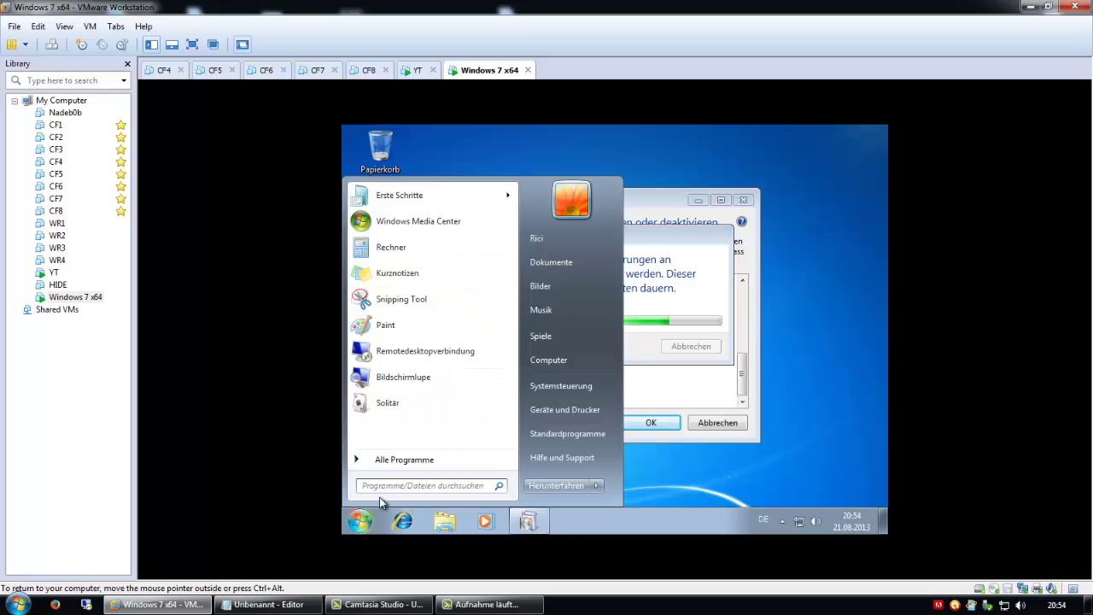
type("visu")
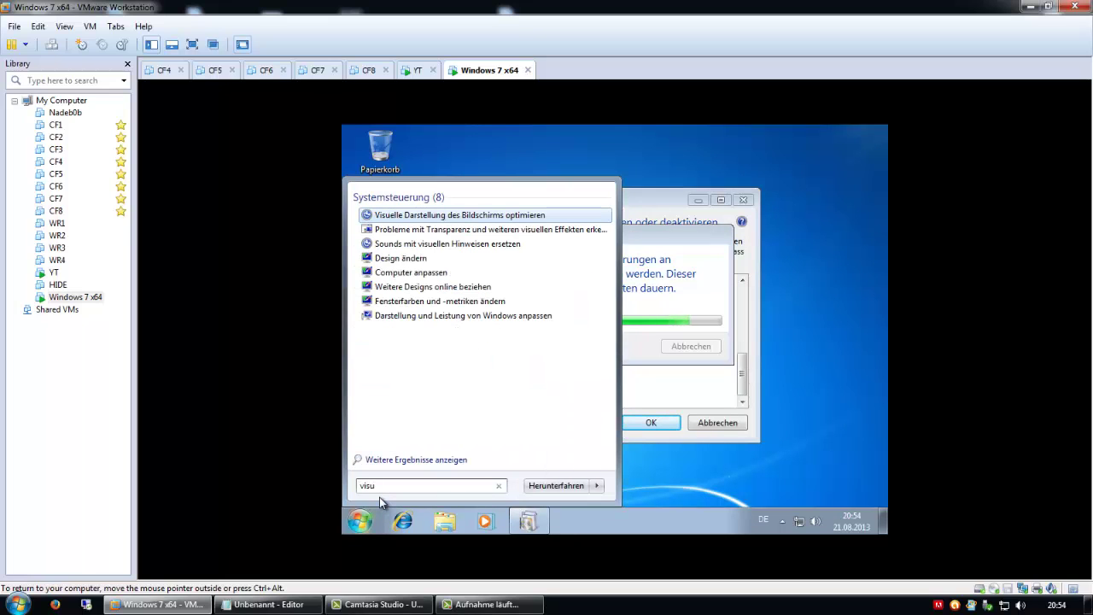
key("Escape")
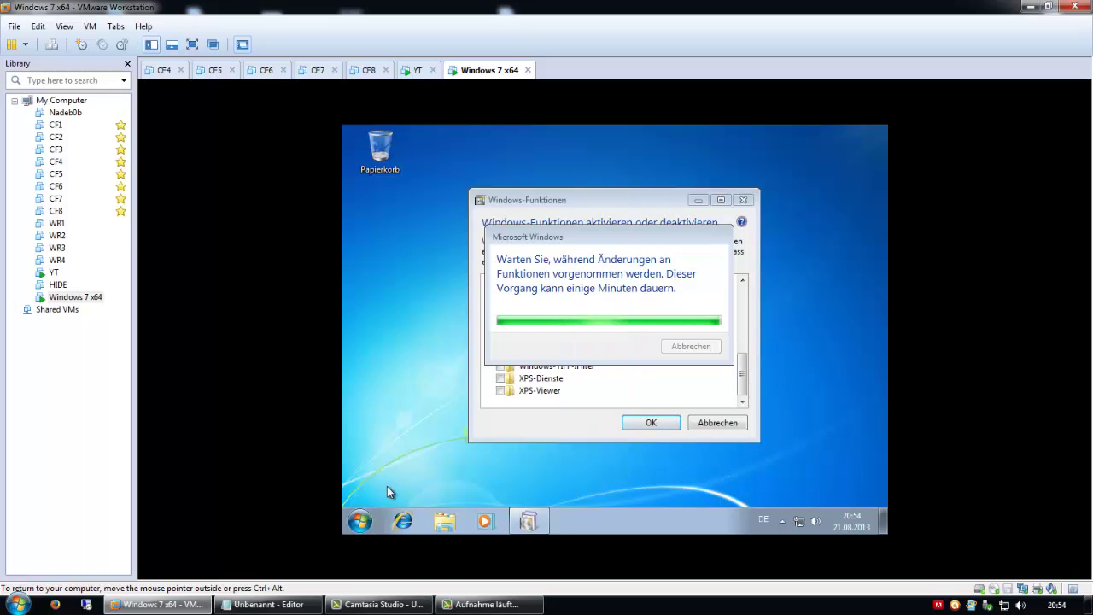
Set the guest's visual effects to "Für optimale Leistung anpassen" in the performance options of the advanced system settings.
left_click(360, 521)
left_click(582, 356)
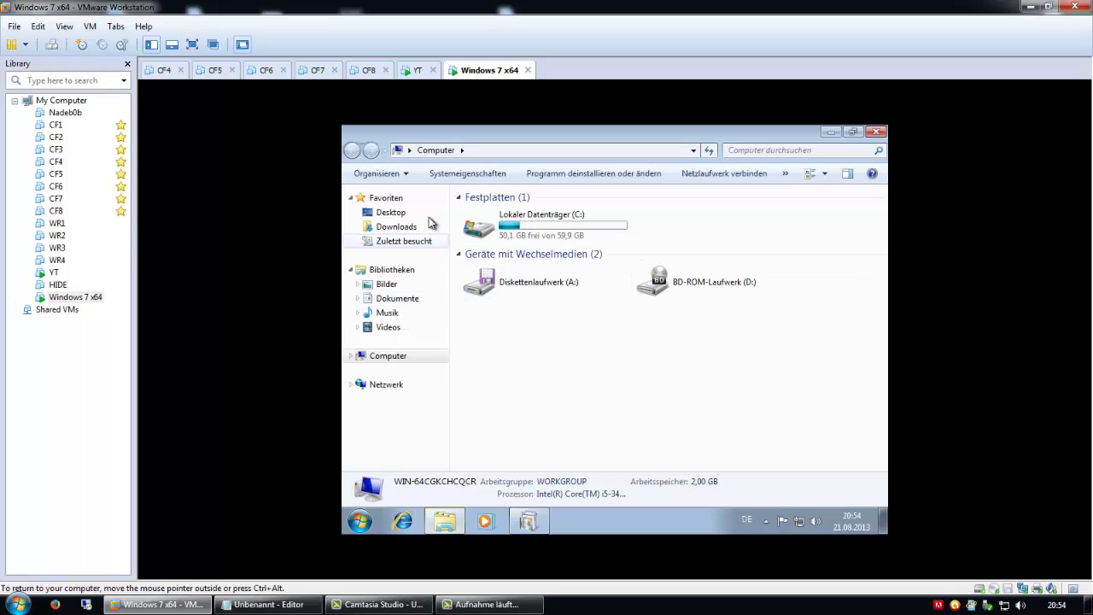
left_click(451, 176)
left_click(404, 254)
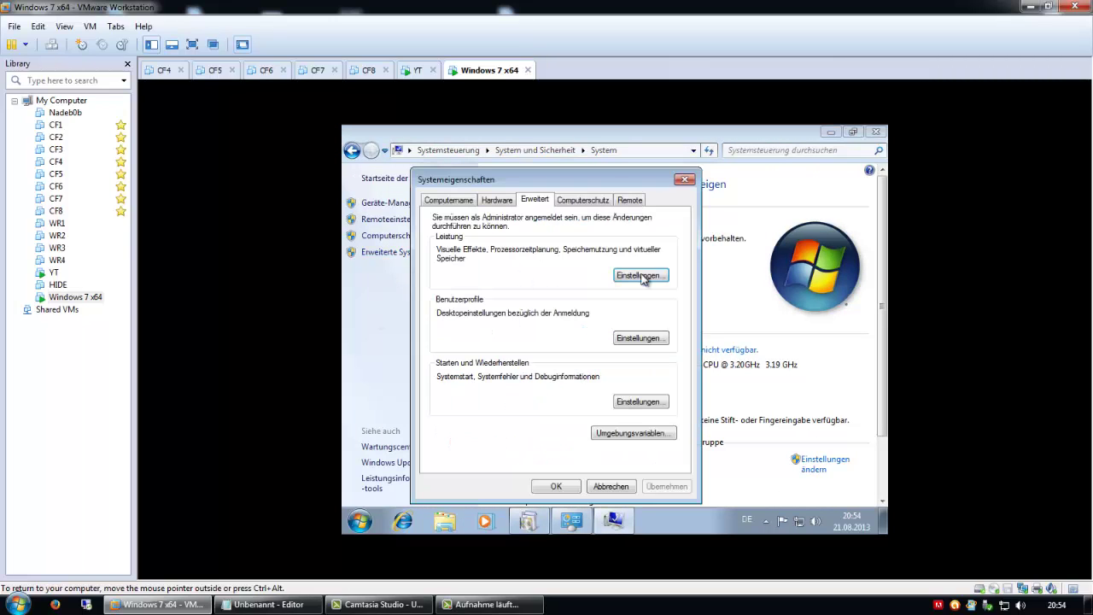
left_click(644, 276)
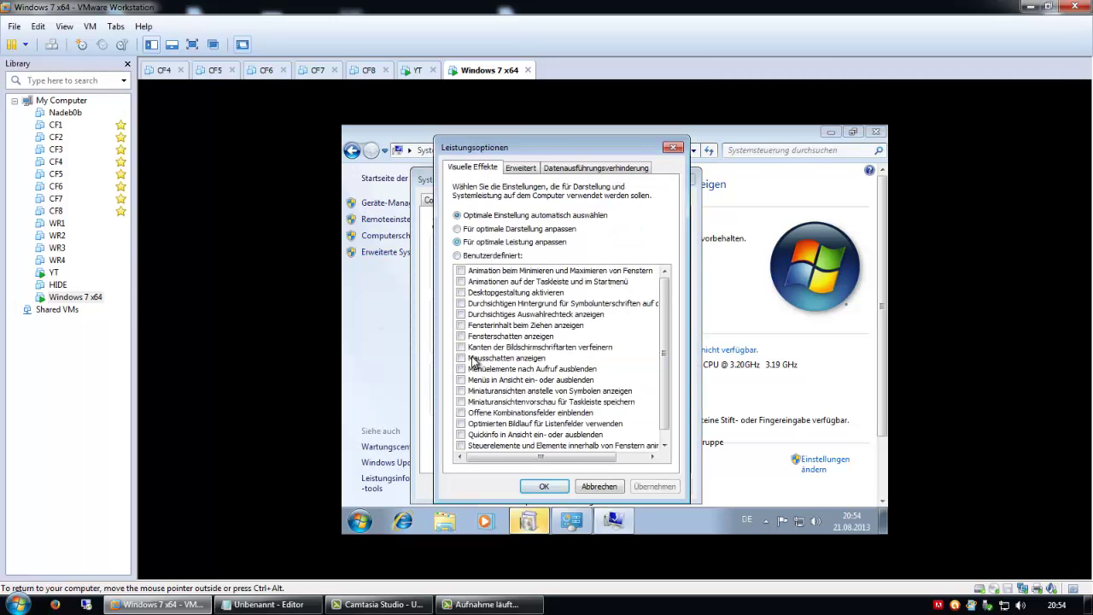
left_click(491, 243)
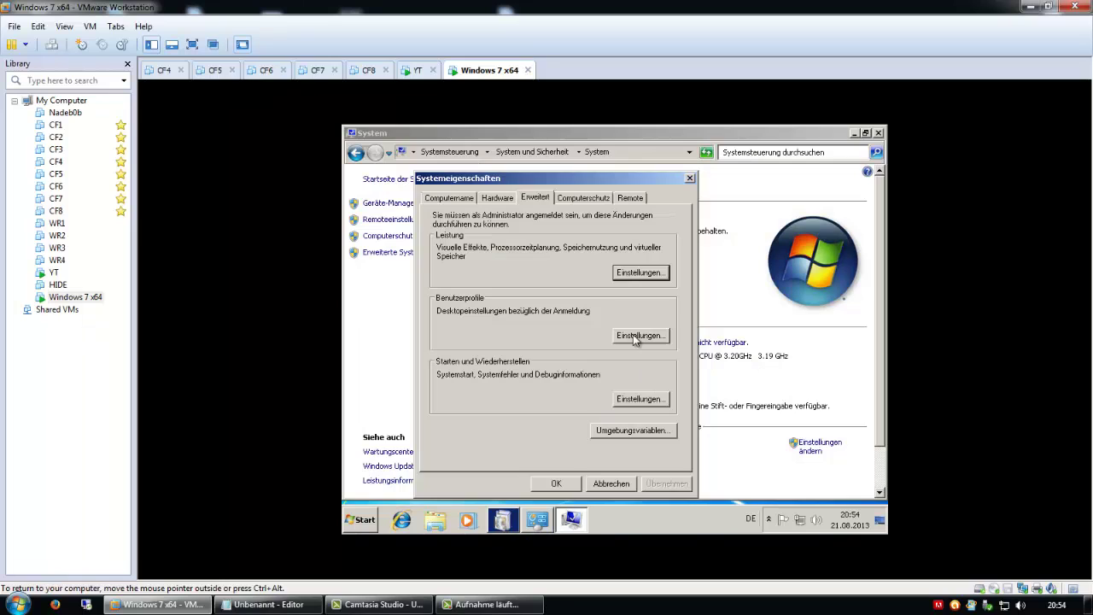
Under Starten und Wiederherstellen, disable system log entries, overwriting existing files and automatic restart, and set the debug information to (Kein).
left_click(640, 398)
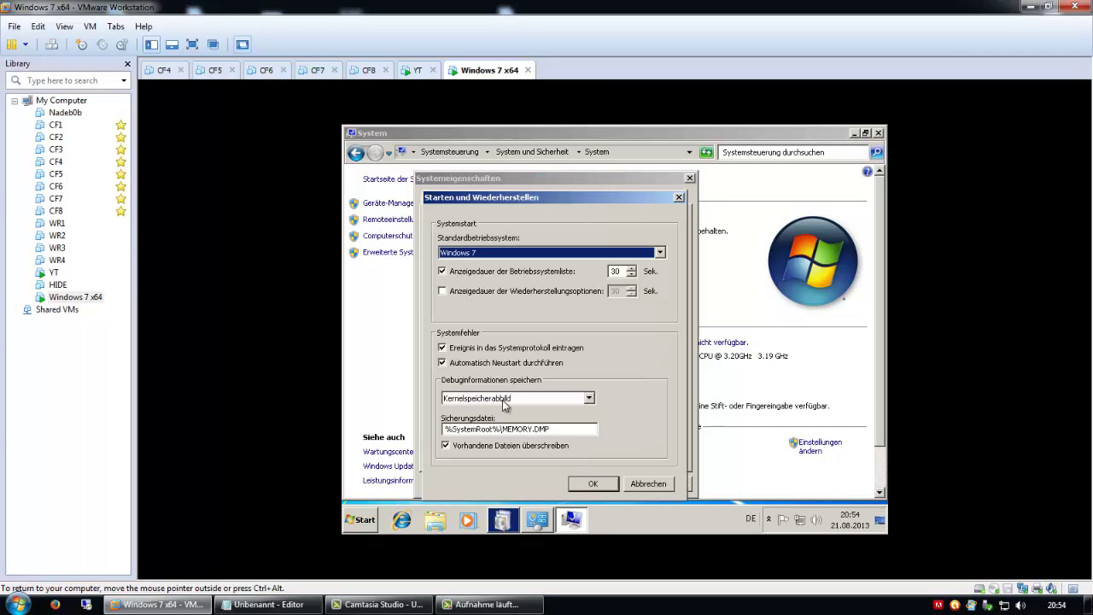
left_click(466, 451)
left_click(475, 349)
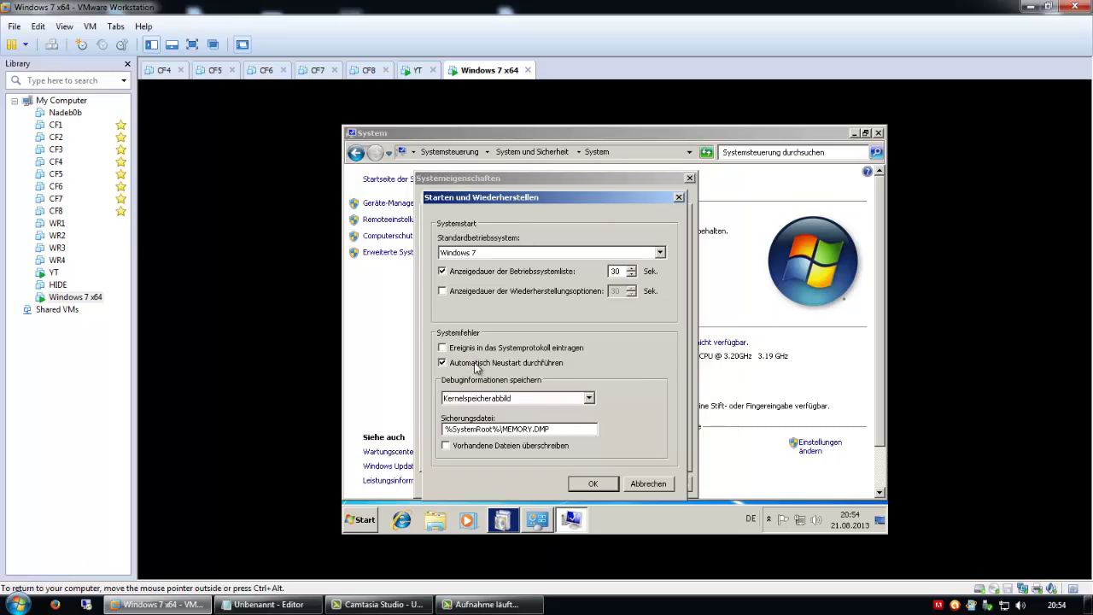
left_click(496, 400)
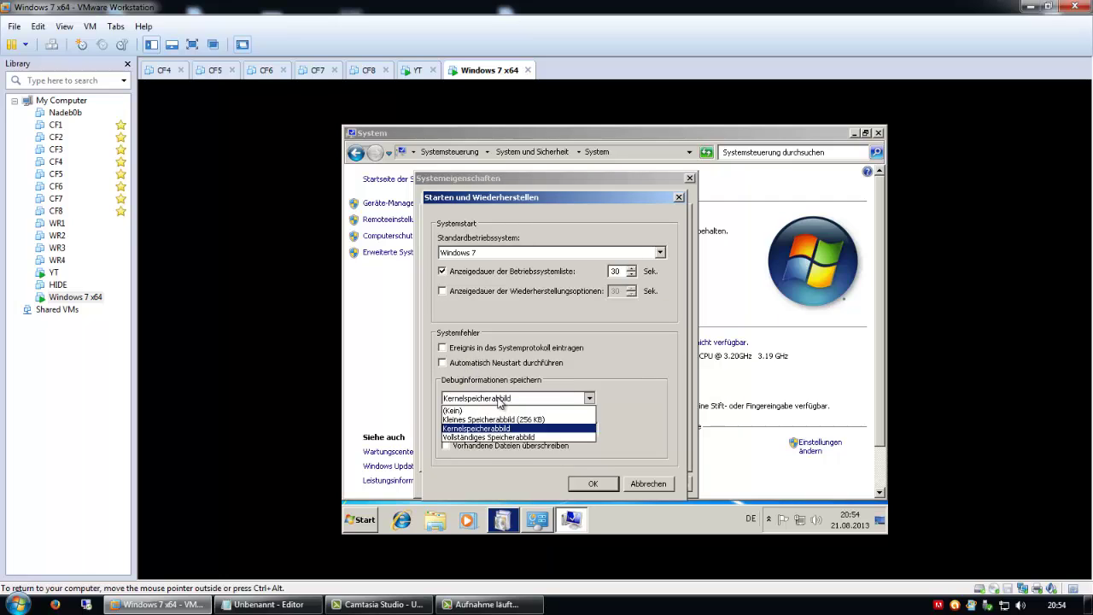
left_click(478, 411)
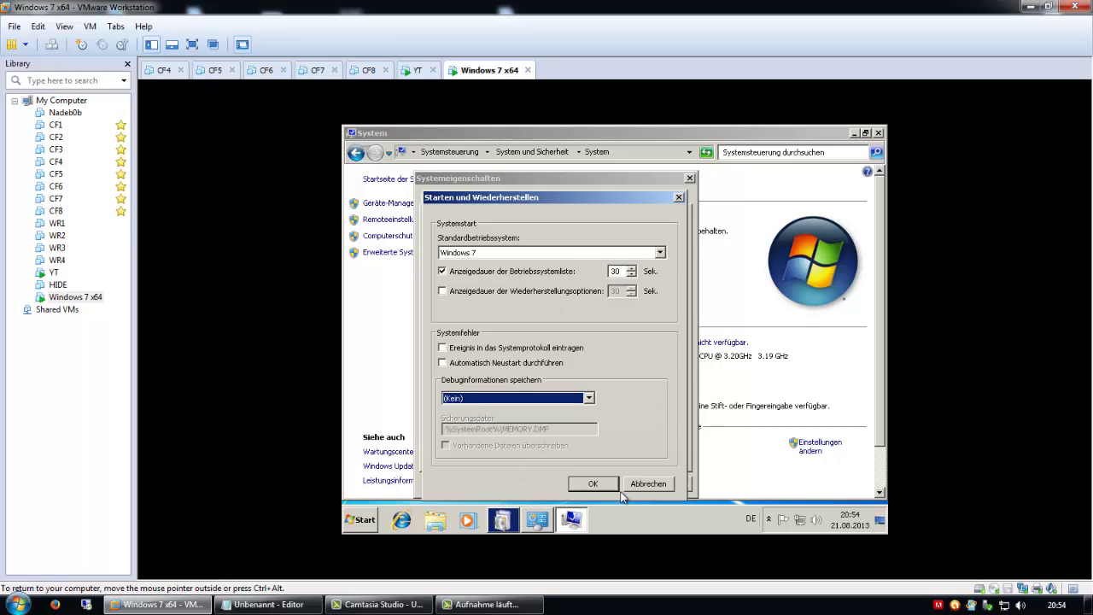
left_click(593, 483)
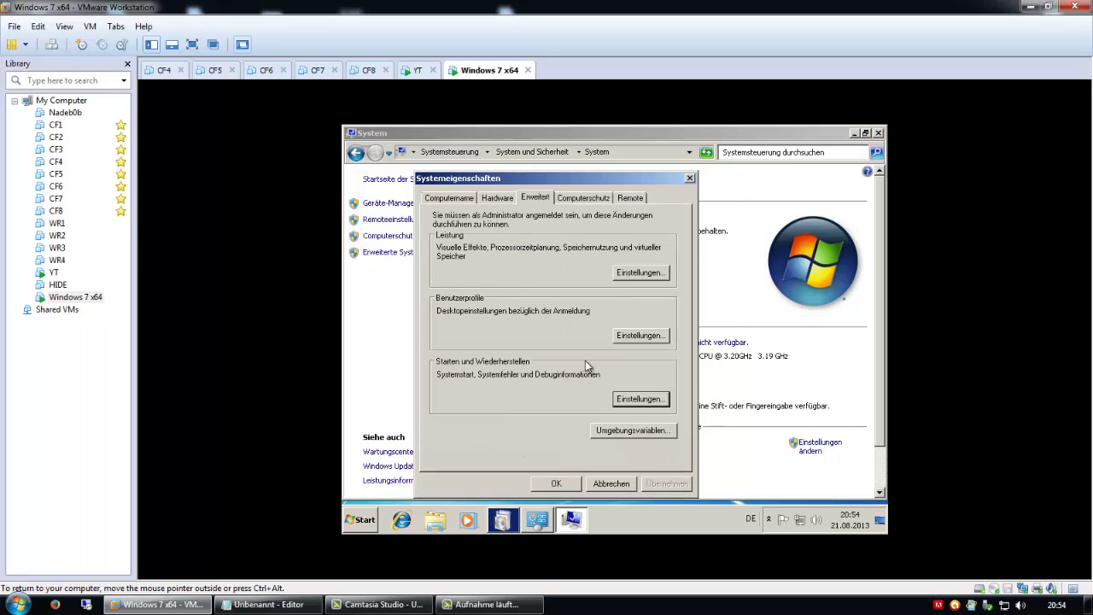
Deactivate Computerschutz for Lokaler Datenträger (C:) and delete all of its restore points, accepting the confirmations.
left_click(583, 198)
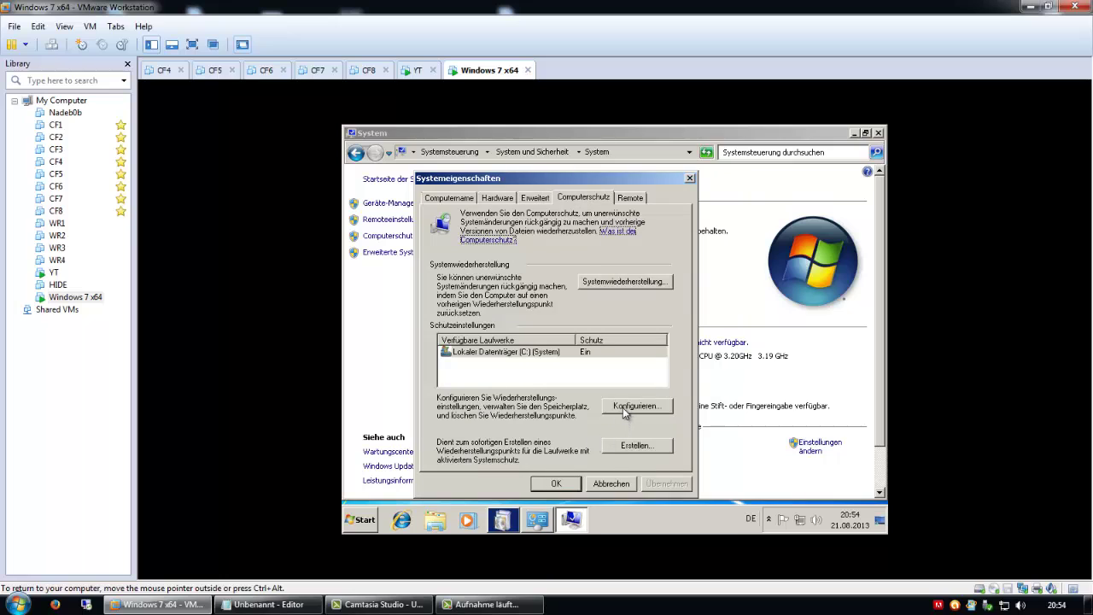
left_click(622, 408)
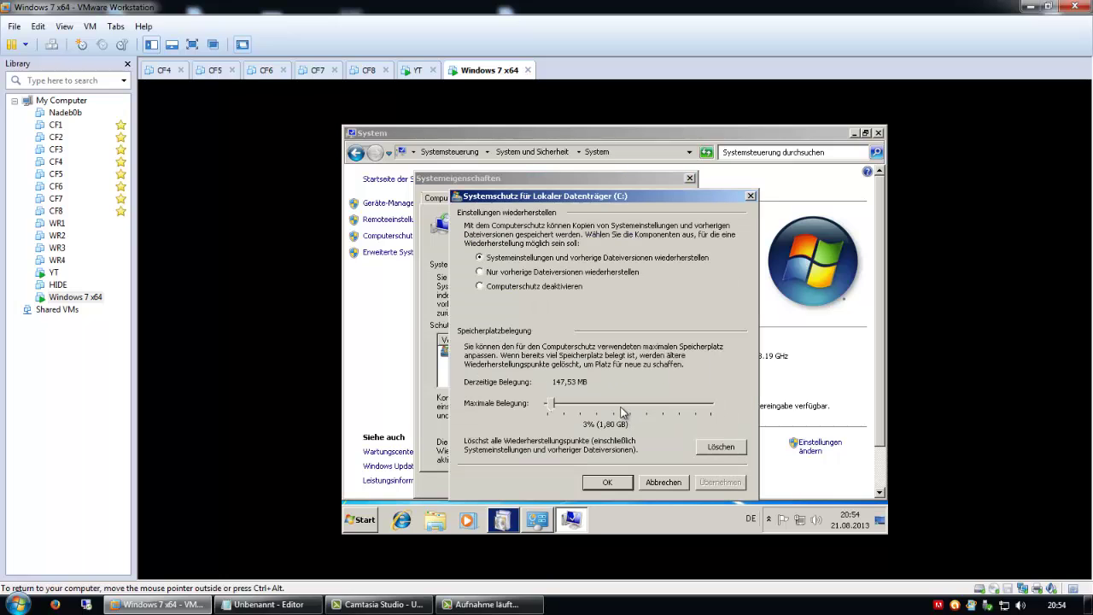
left_click(502, 288)
left_click(702, 449)
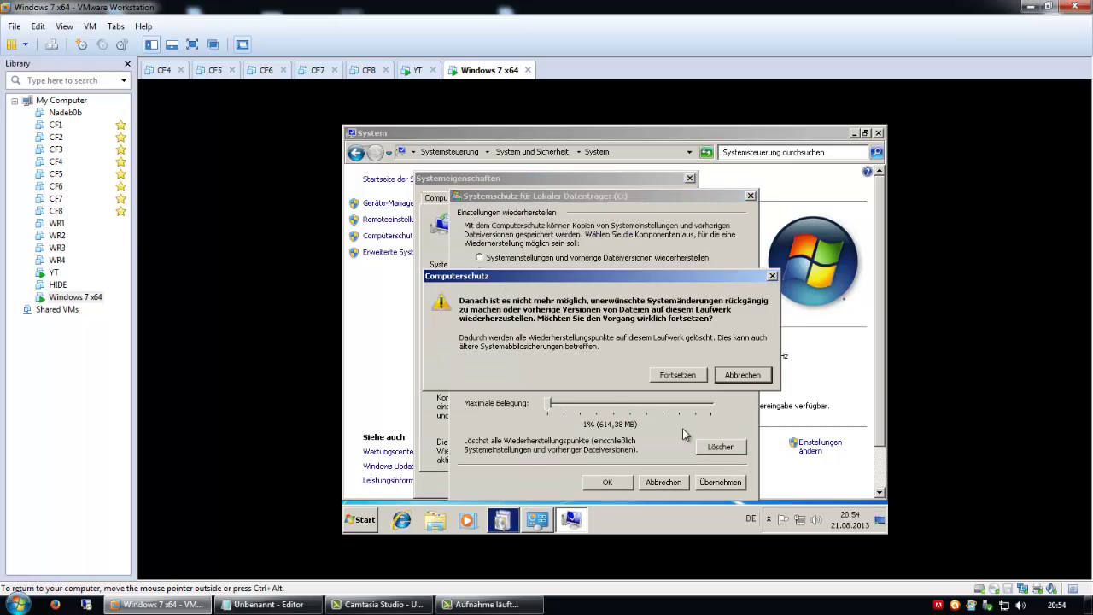
left_click(677, 374)
left_click(675, 364)
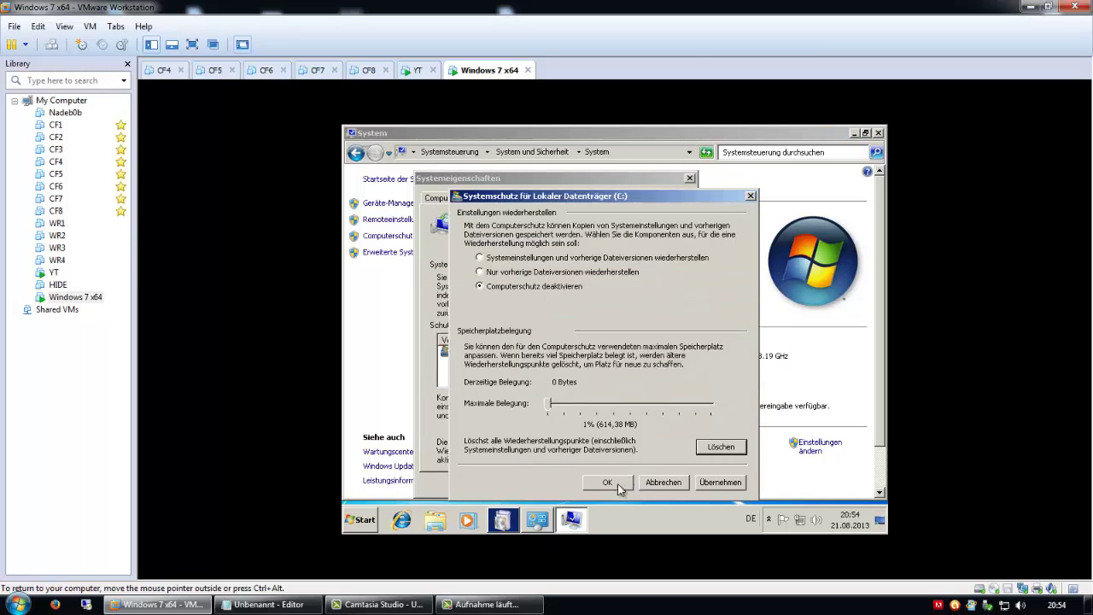
left_click(615, 484)
left_click(645, 396)
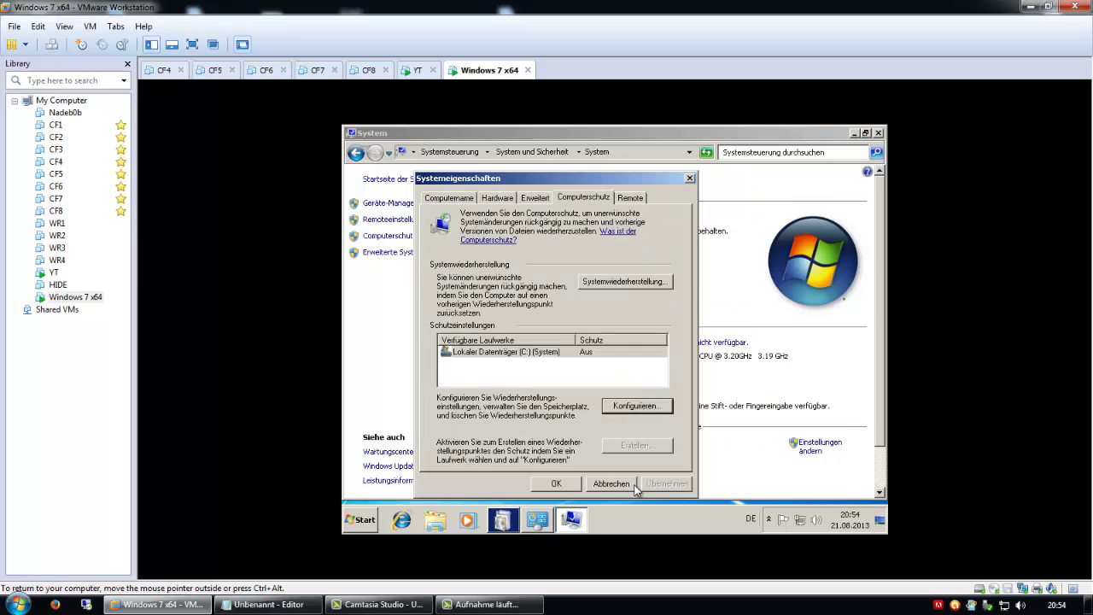
Close the system properties and the System window, and restart the guest to complete the Windows feature changes.
left_click(558, 483)
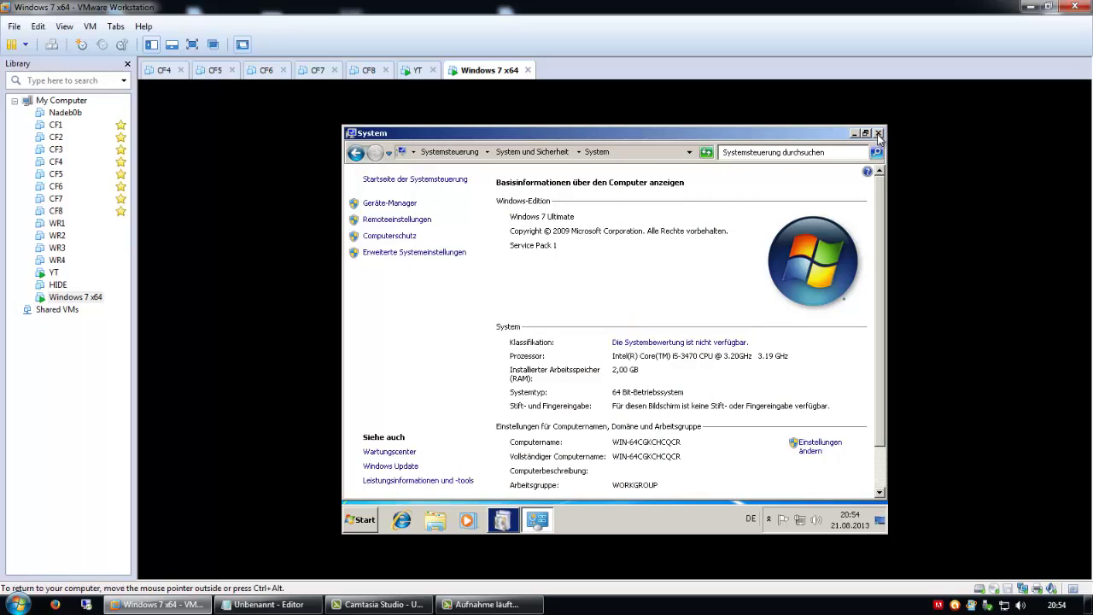
left_click(879, 134)
left_click(579, 340)
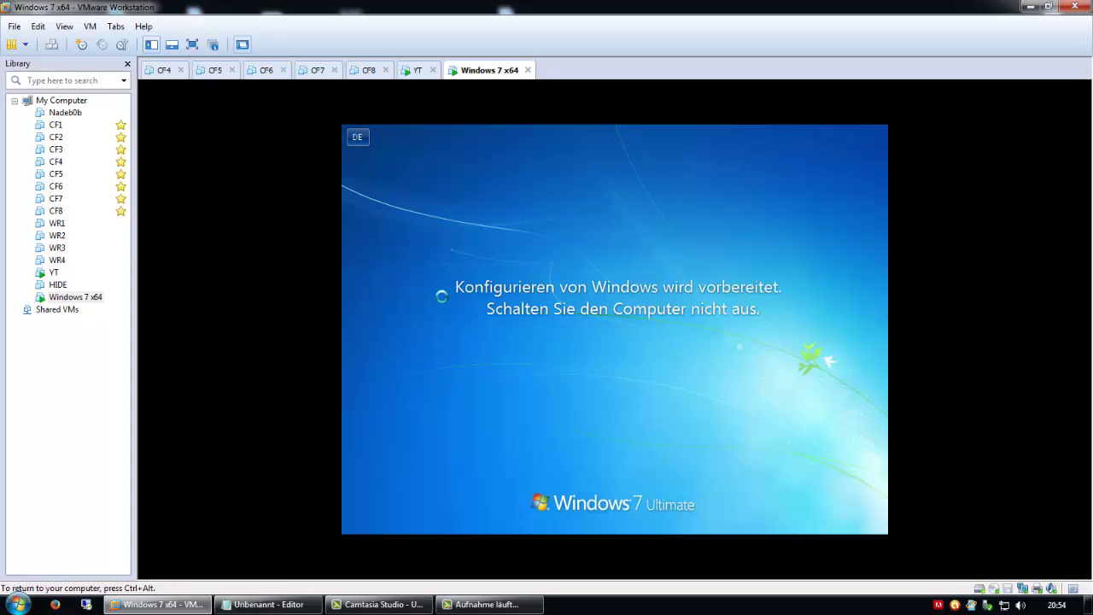
key("ctrl+alt")
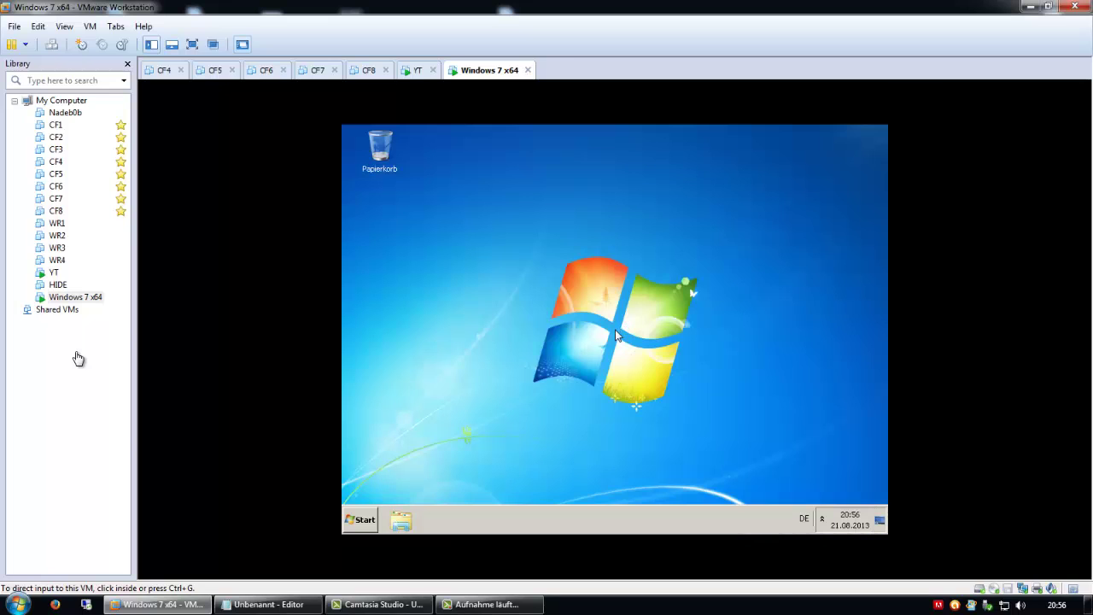
Set the guest's Sprachenleiste to Ausblenden in the text services and input languages settings.
left_click(493, 300)
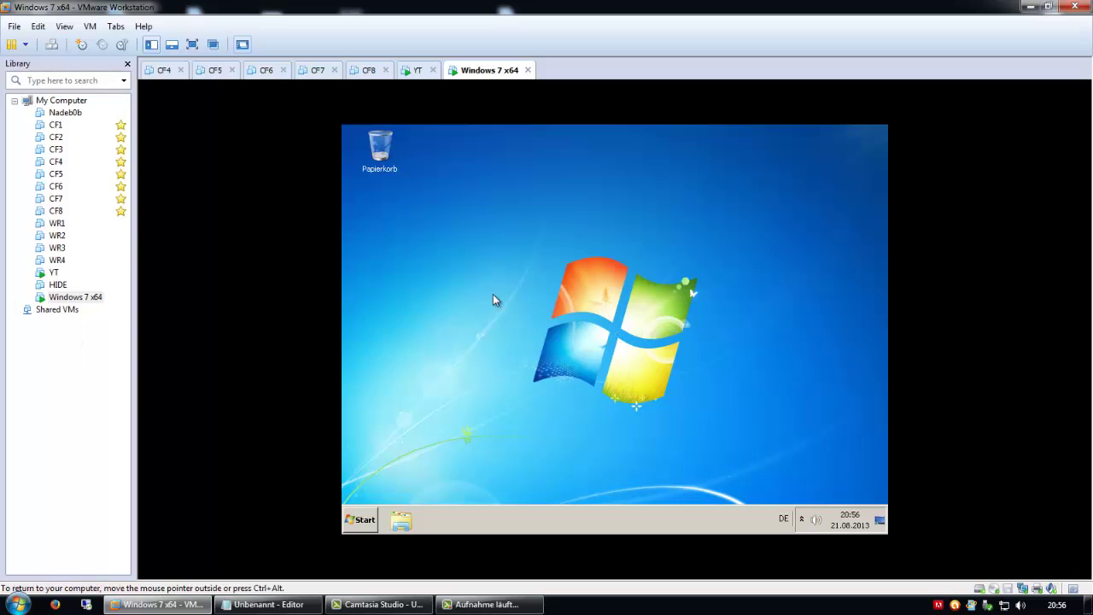
right_click(767, 519)
left_click(779, 496)
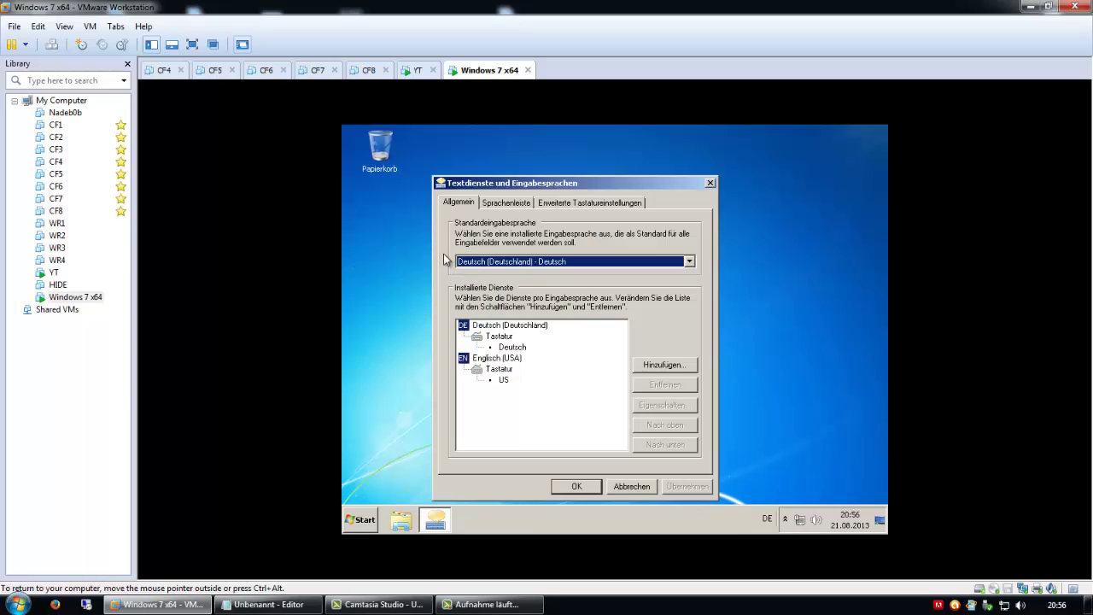
left_click(506, 202)
left_click(486, 273)
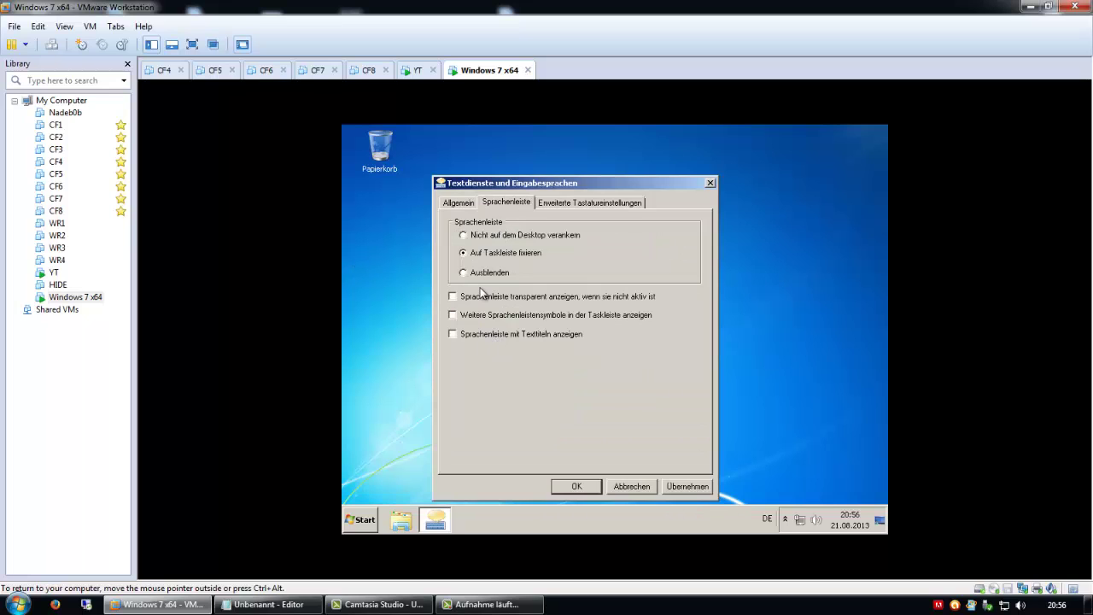
left_click(564, 486)
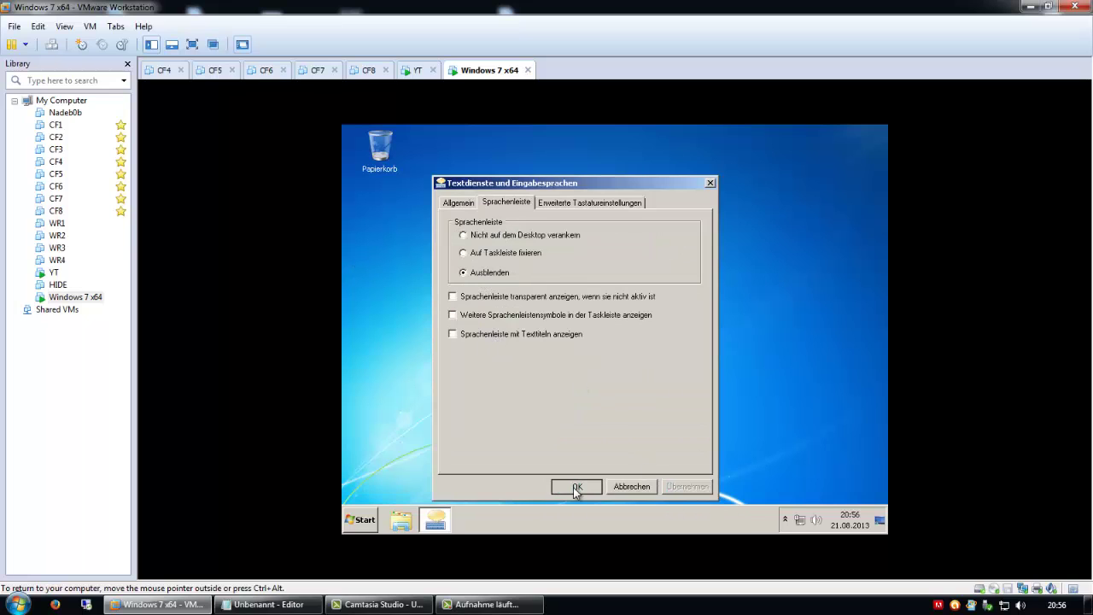
Customize the notification area so that all symbols and notifications are always shown on the guest's taskbar.
left_click(784, 519)
left_click(786, 491)
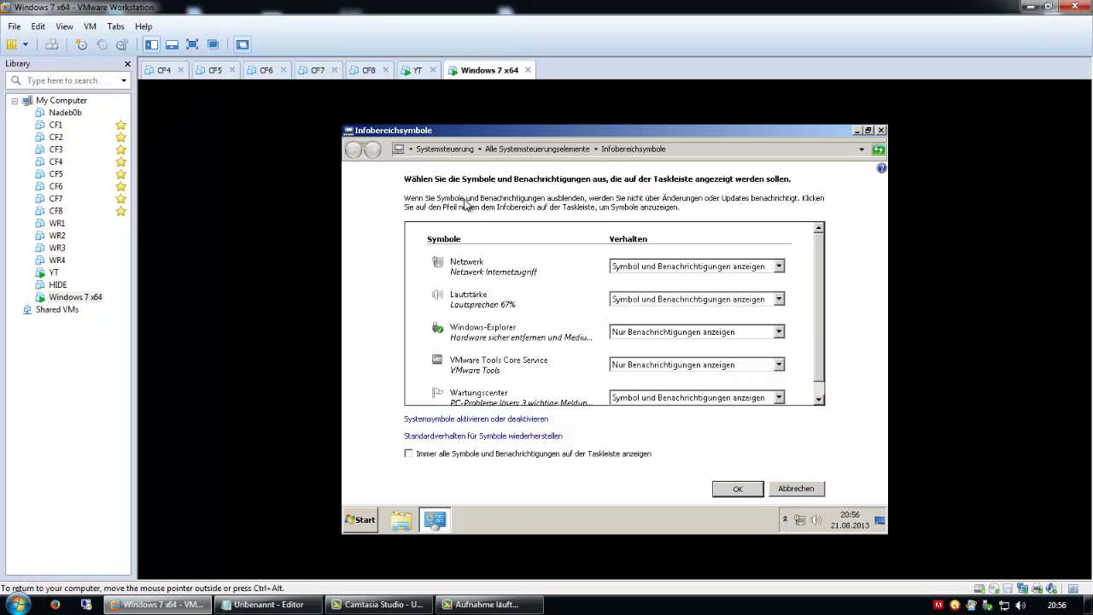
left_click(408, 453)
left_click(736, 489)
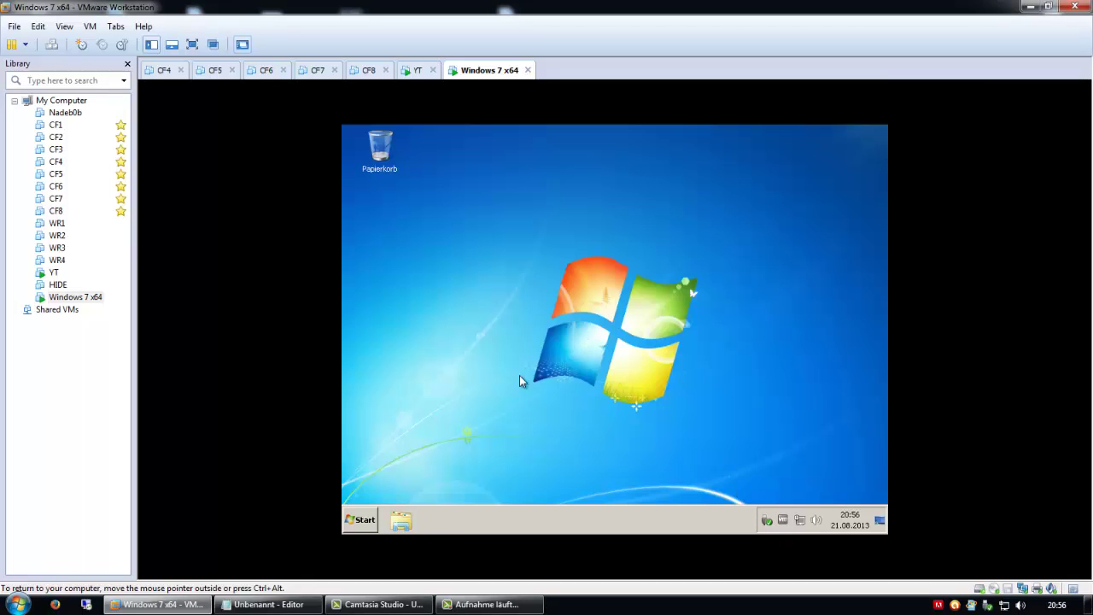
Reactivate Internet Explorer 8 in the guest's Windows features list and apply the change.
left_click(365, 521)
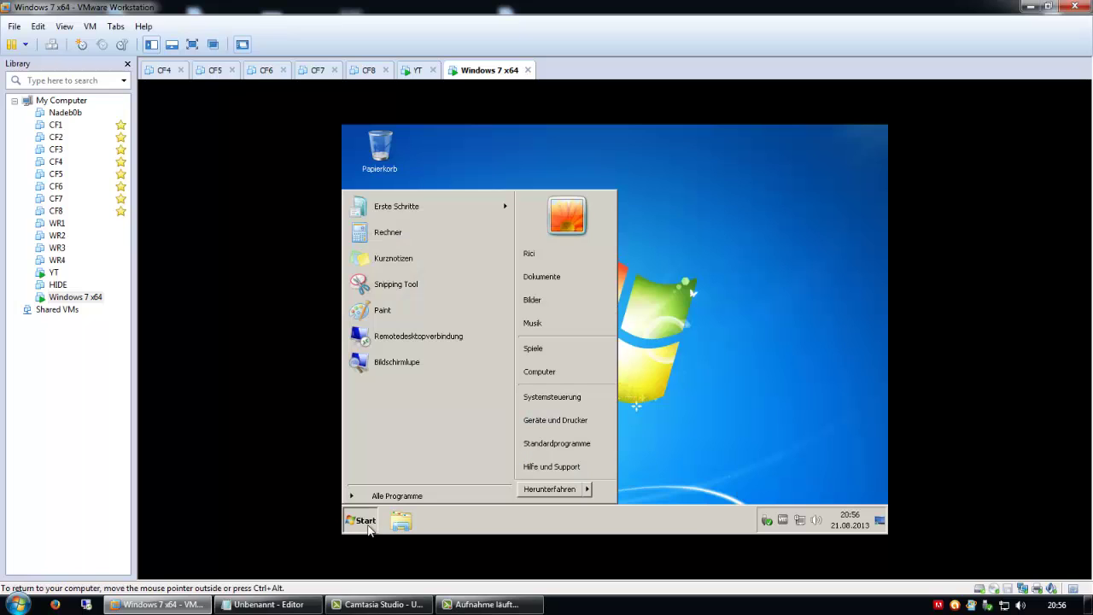
left_click(408, 496)
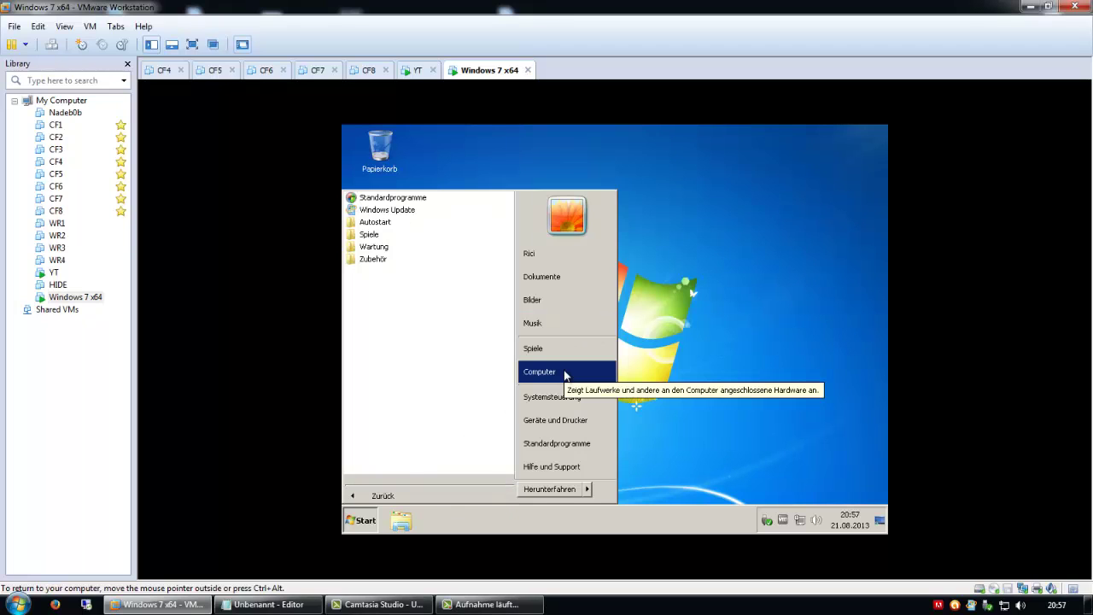
left_click(551, 396)
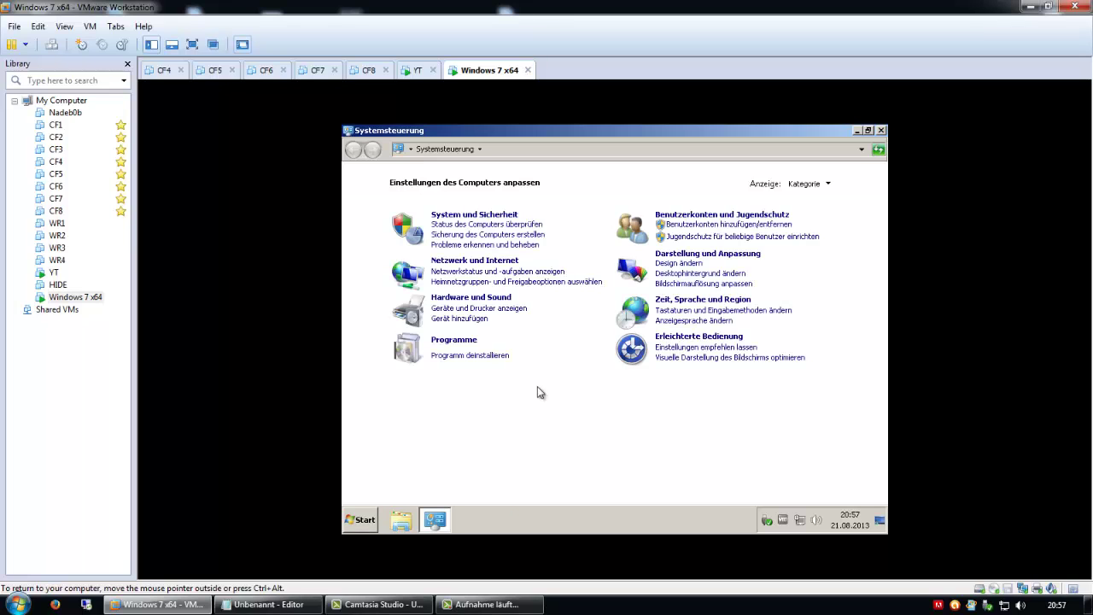
left_click(443, 341)
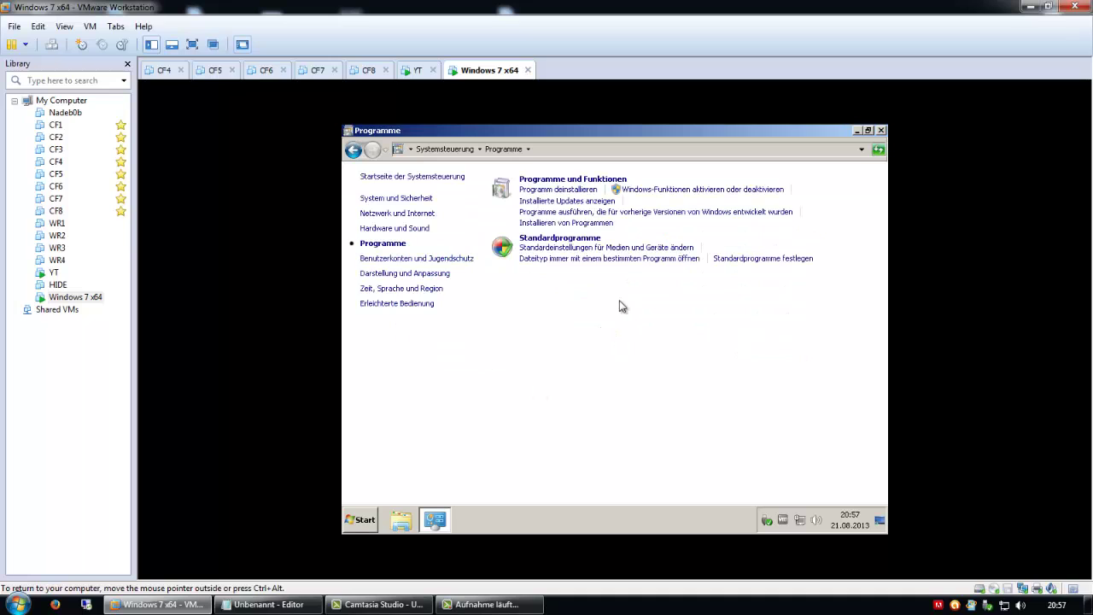
left_click(667, 190)
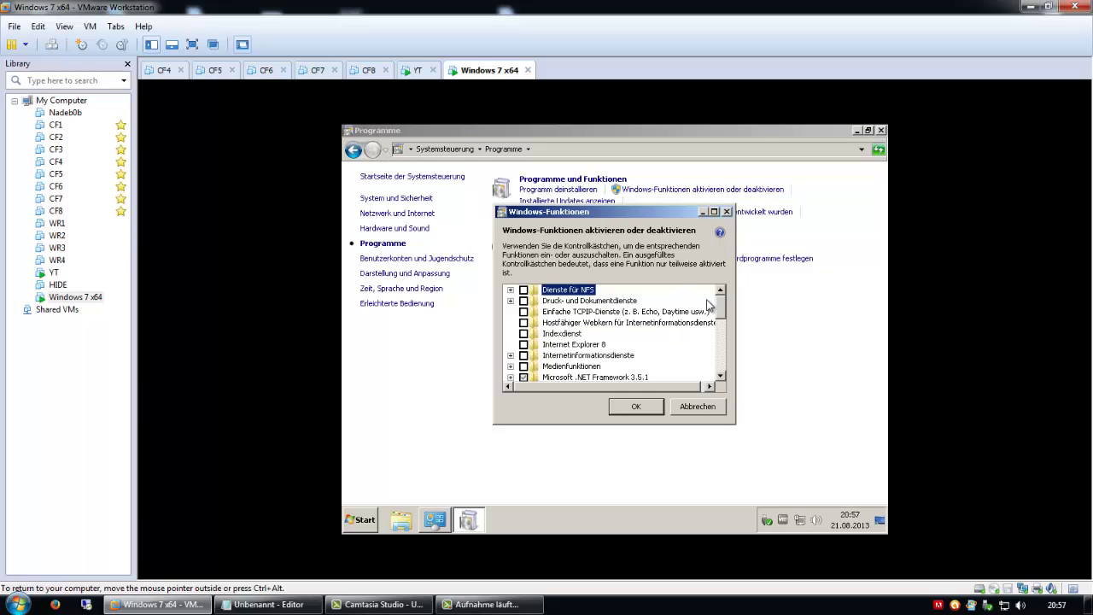
left_click(581, 346)
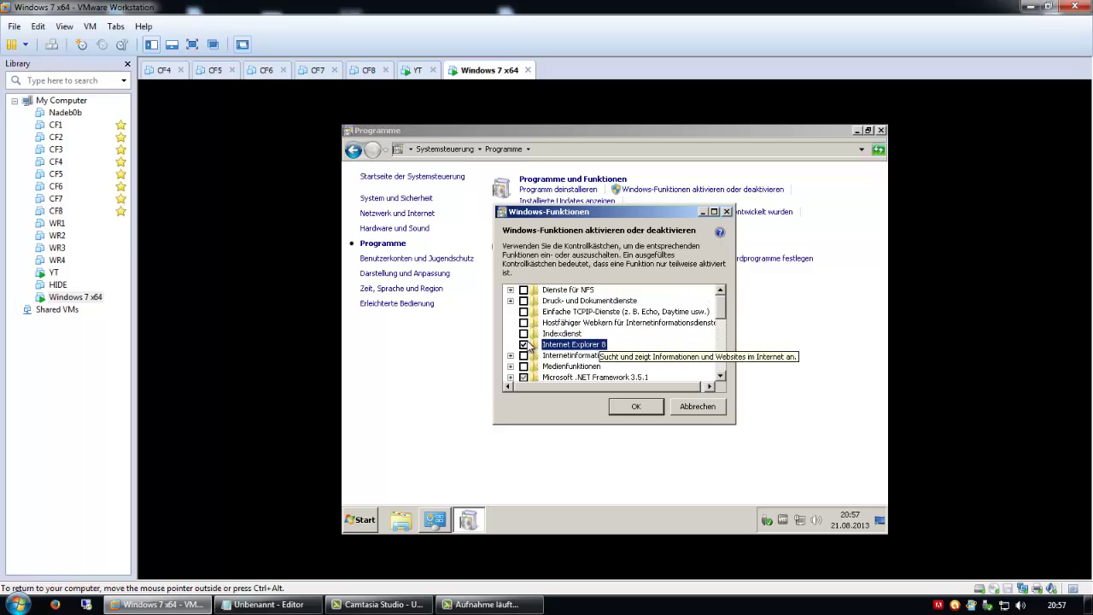
left_click(620, 409)
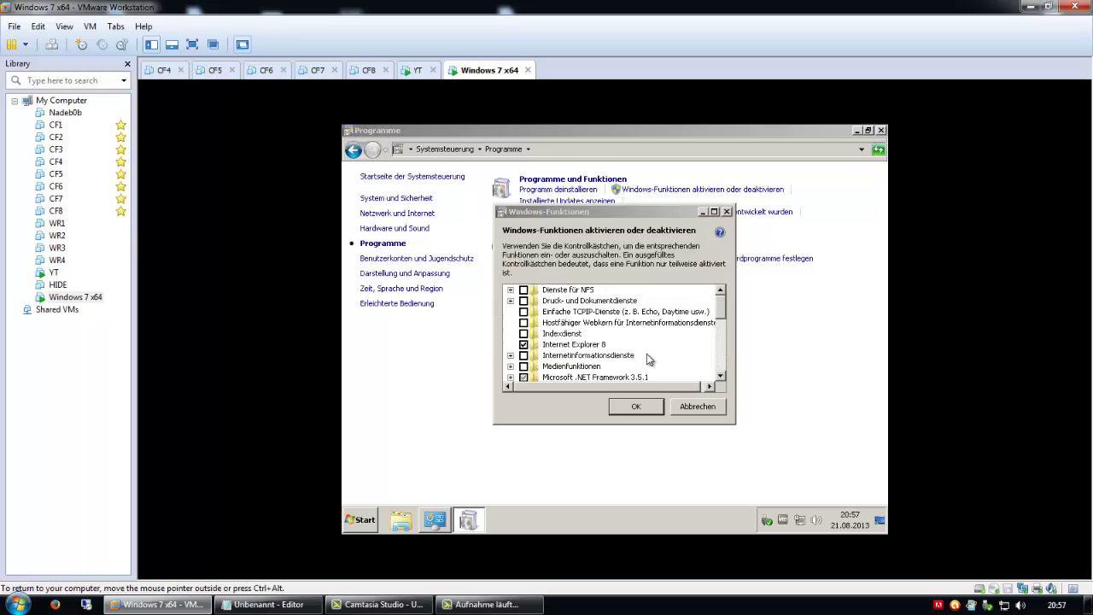
Restart the guest to complete the Internet Explorer 8 feature change.
left_click(617, 349)
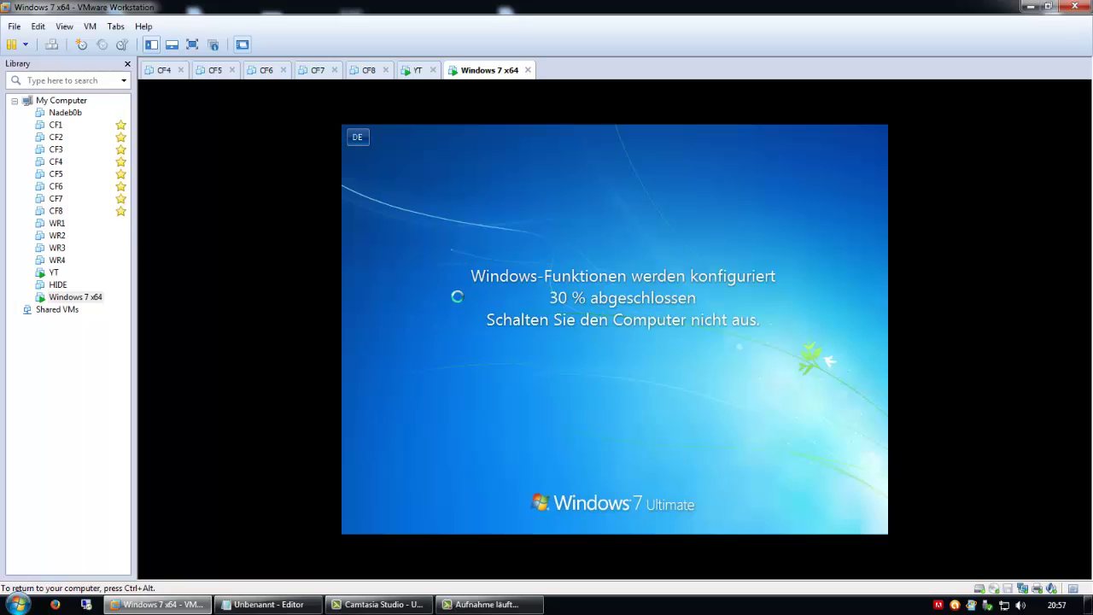
key("ctrl+alt")
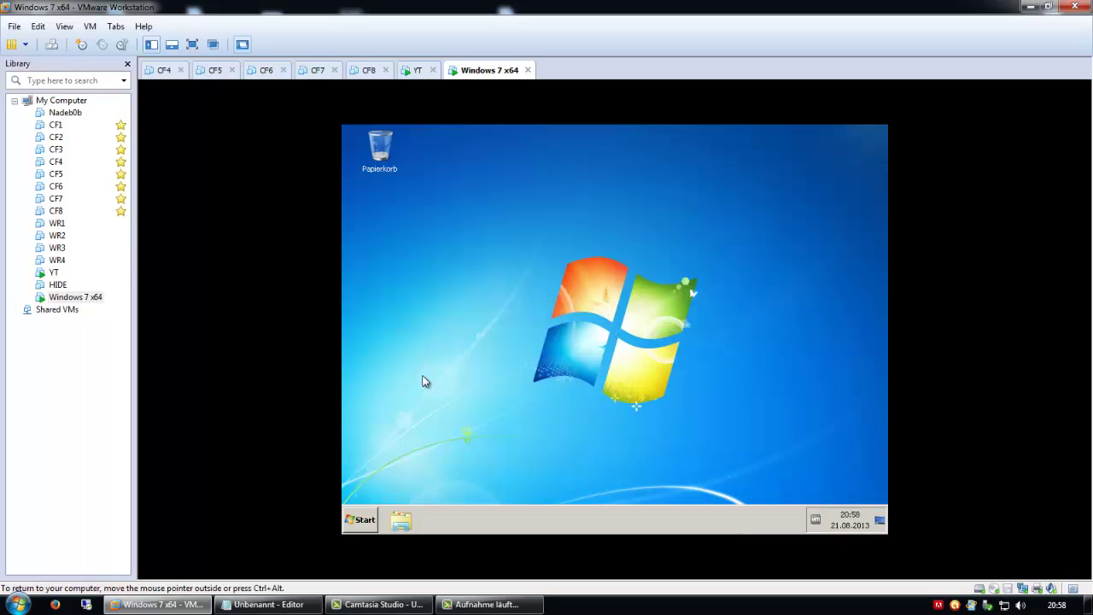
Open google.de in Internet Explorer (64 Bit) on the guest and postpone the Internet Explorer 8 setup wizard.
left_click(369, 525)
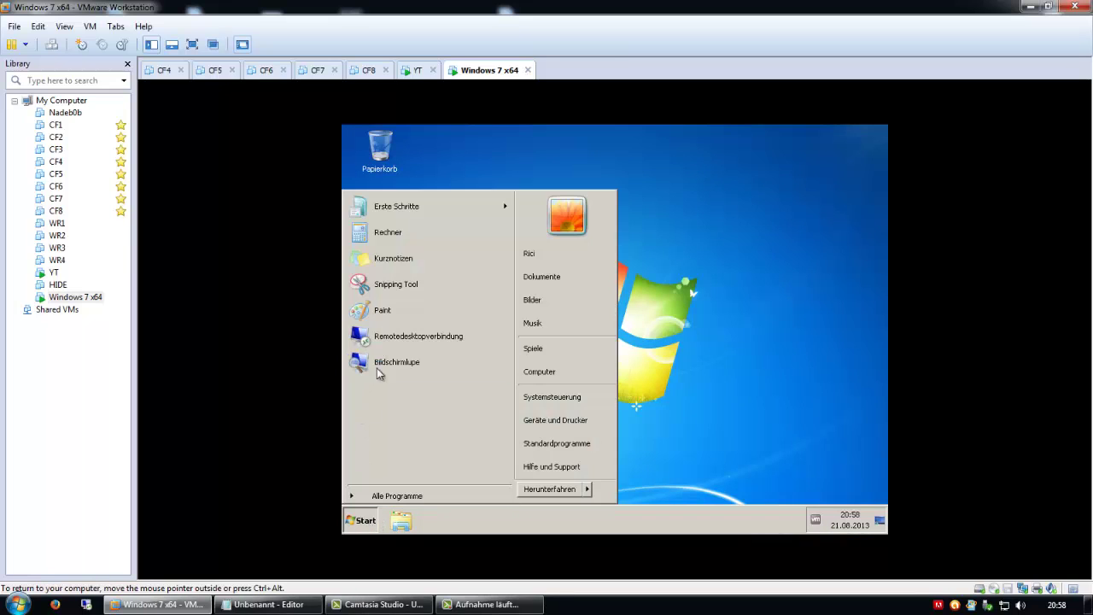
left_click(375, 496)
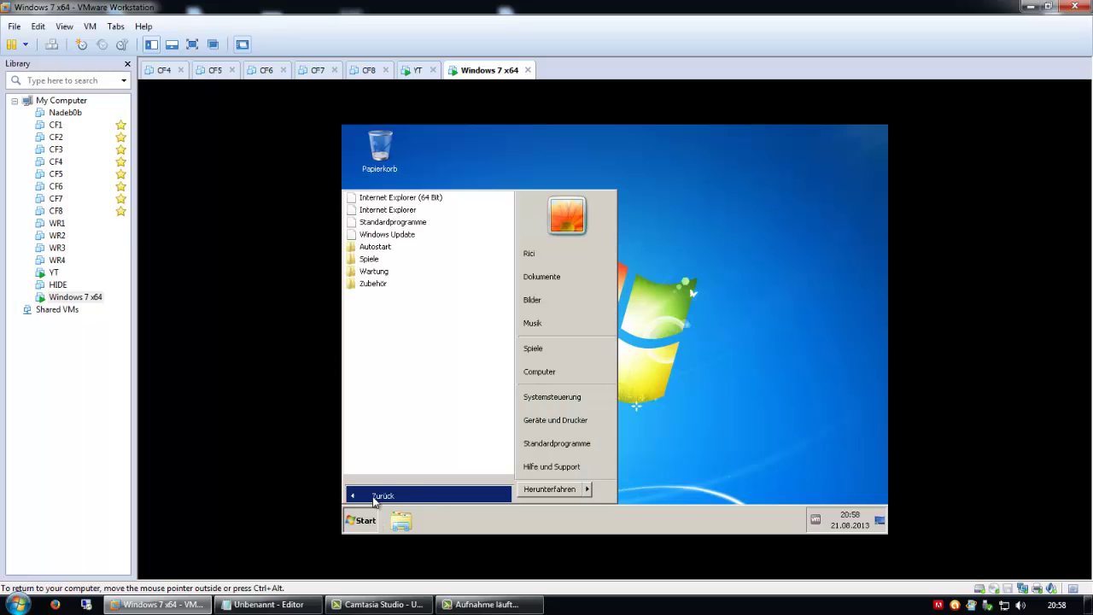
left_click(411, 197)
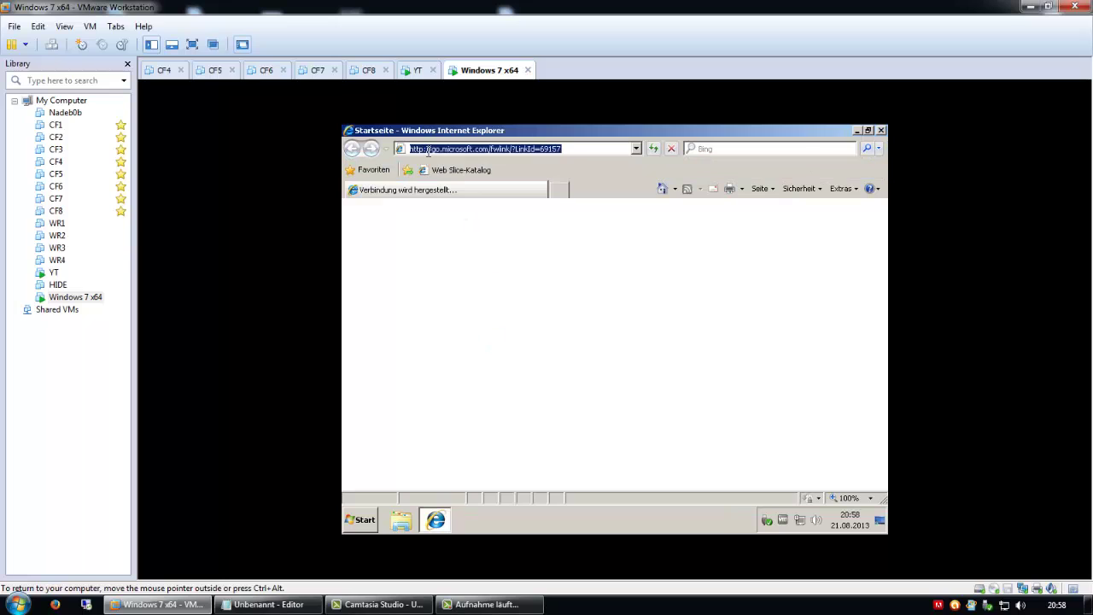
type("google.de")
key("Return")
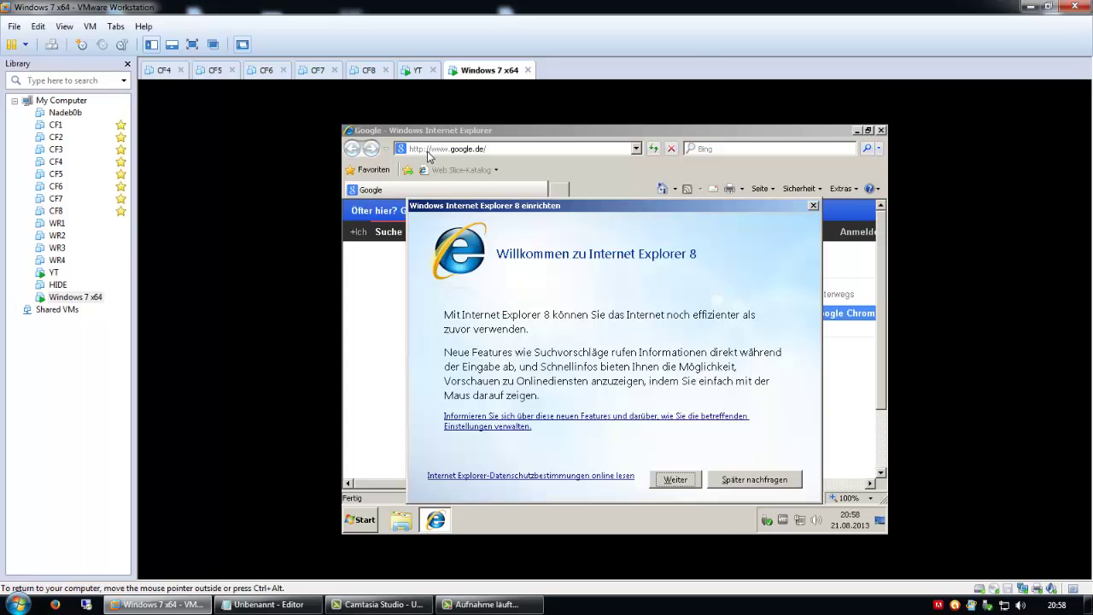
left_click(757, 479)
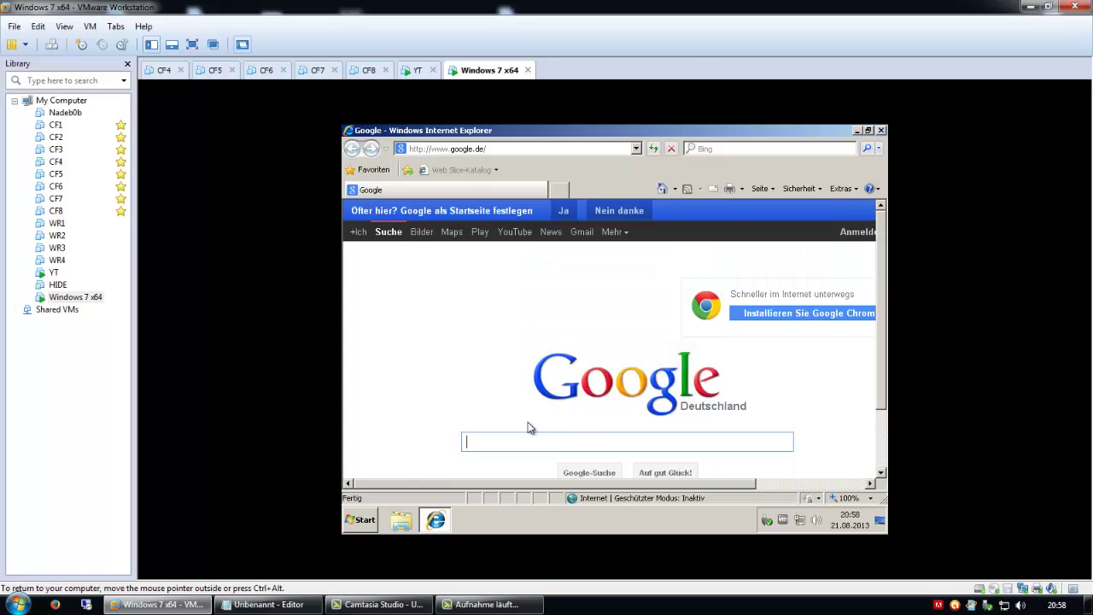
middle_click(549, 191)
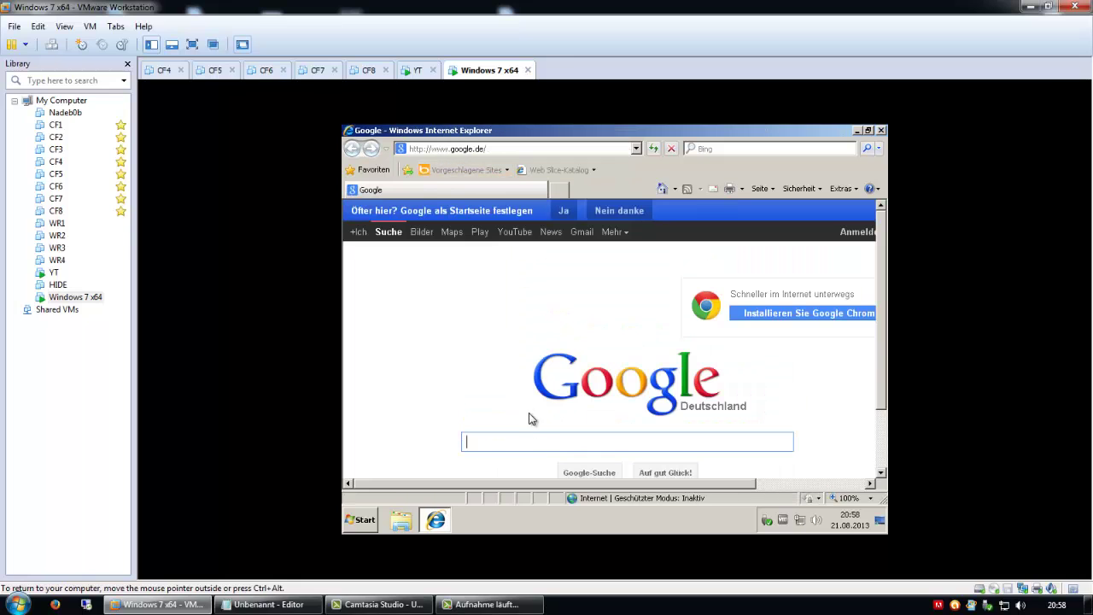
Search Google for warrock and open the official War Rock site from the results.
type("warrop")
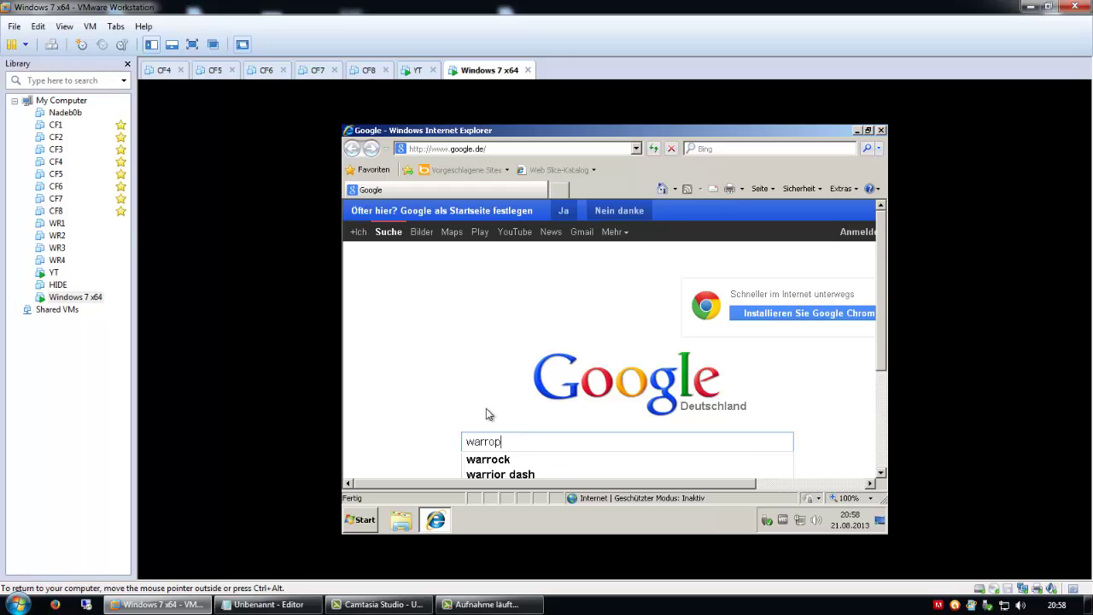
key("BackSpace")
type("ck")
key("Return")
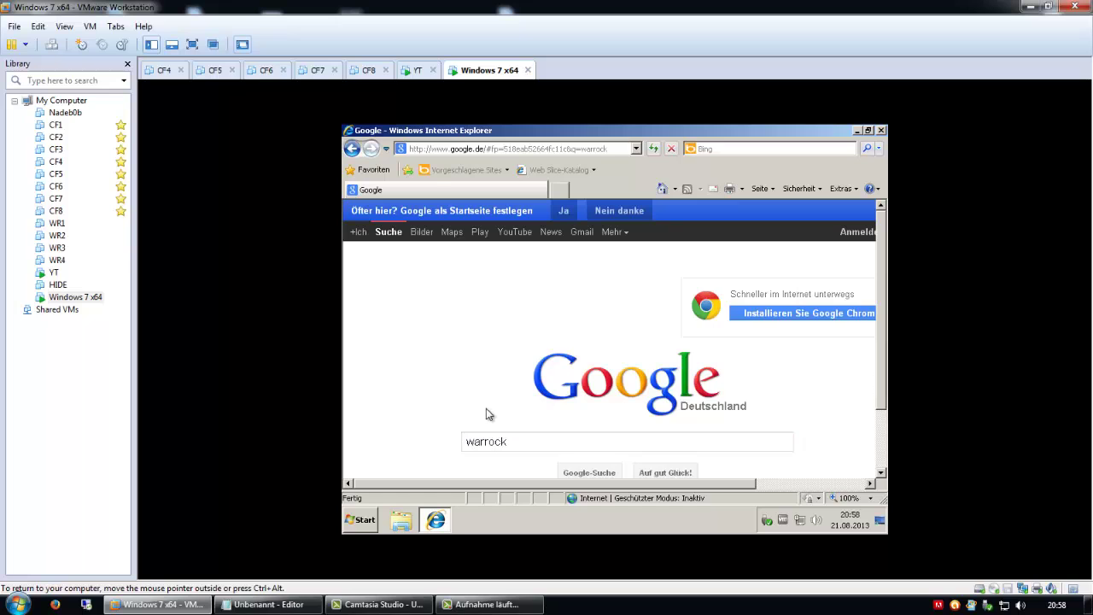
left_click(511, 395)
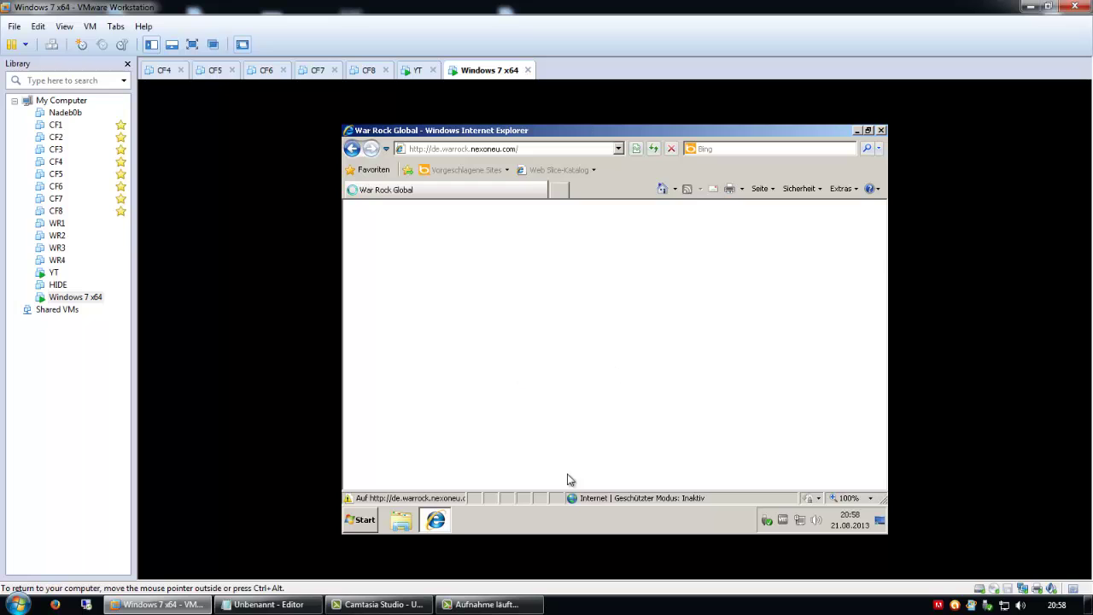
Unpin Windows Explorer from the guest's taskbar.
right_click(403, 521)
left_click(410, 488)
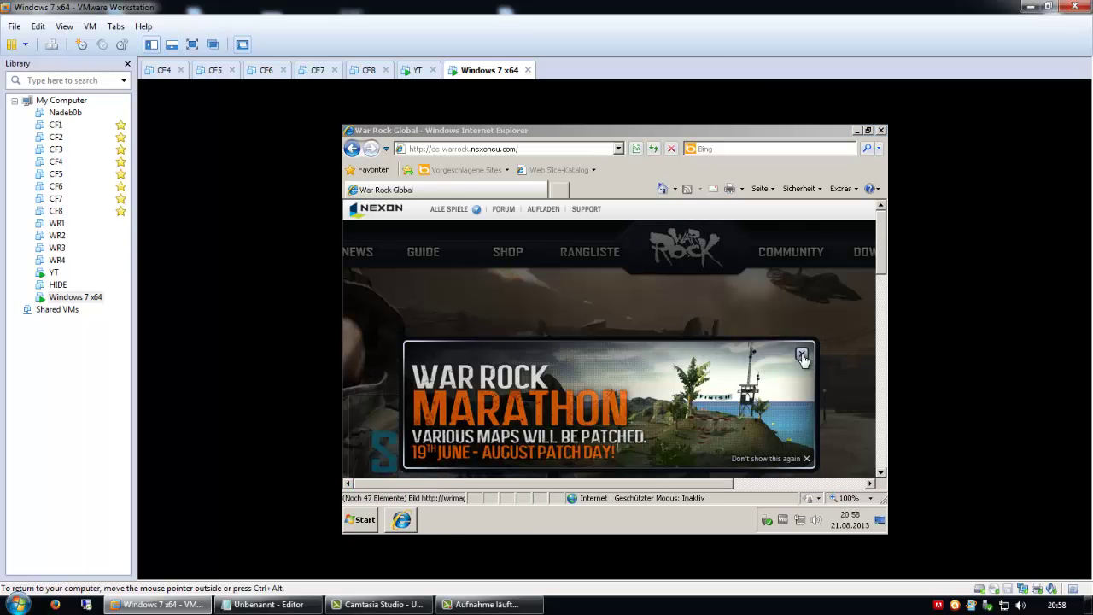
Close the War Rock Marathon popup and open the site's Client download page.
left_click(801, 354)
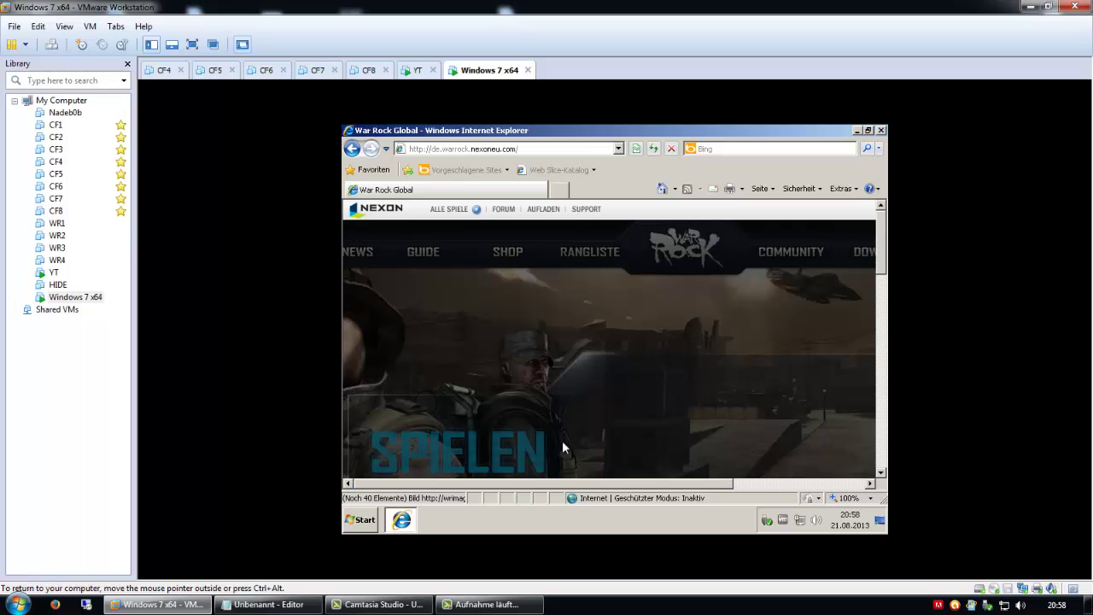
scroll(580, 430, "down", 3)
scroll(581, 430, "up", 3)
left_click_drag(635, 484, 778, 484)
mouse_move(723, 253)
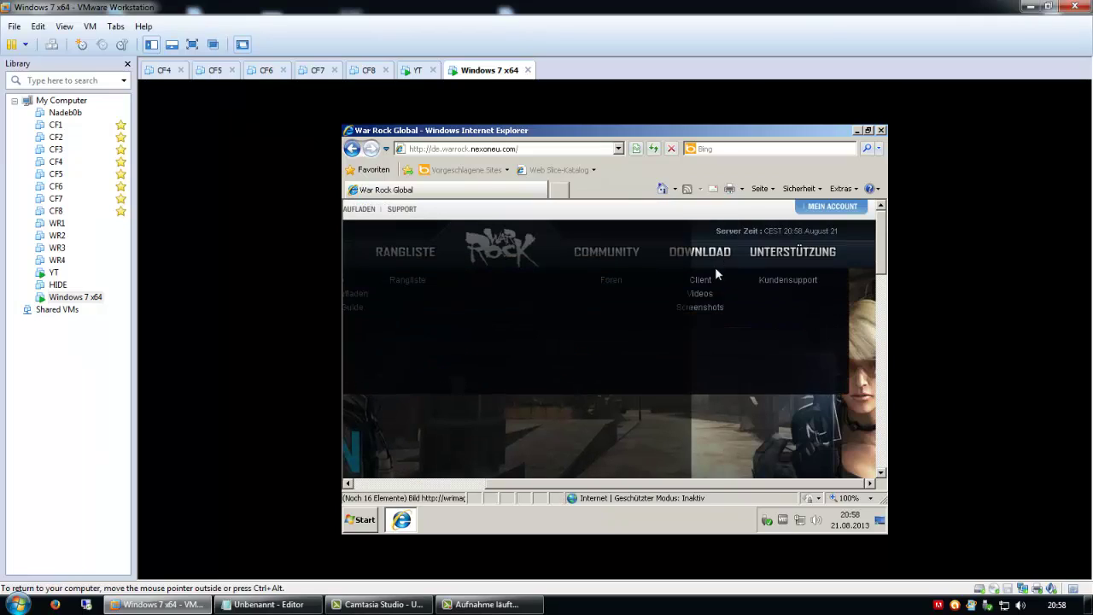
left_click(700, 282)
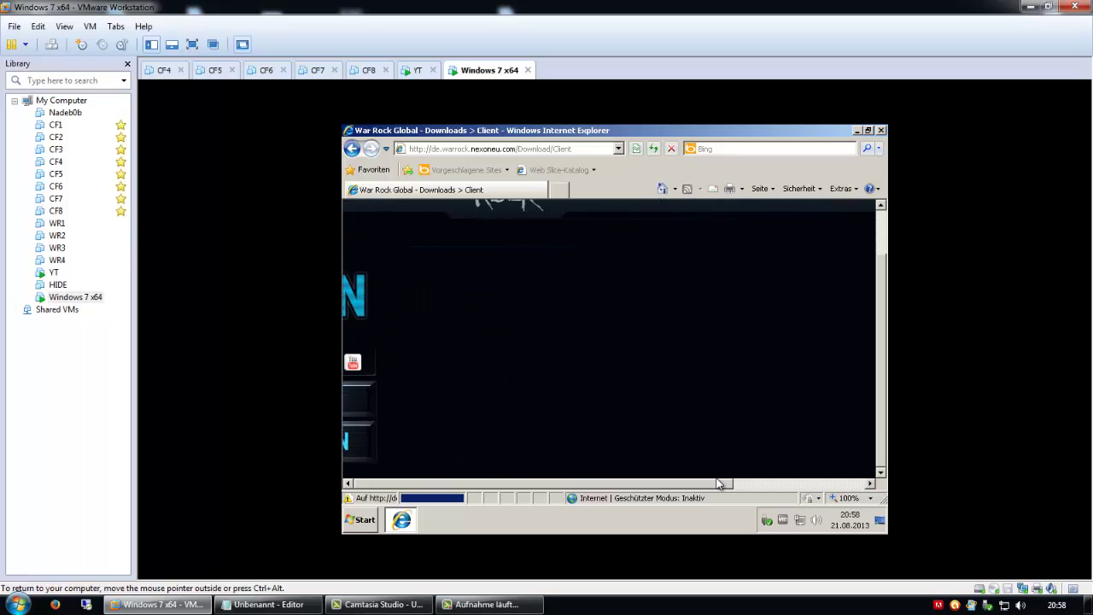
Try to start the manual War Rock client download in Internet Explorer.
scroll(605, 397, "down", 2)
left_click(678, 343)
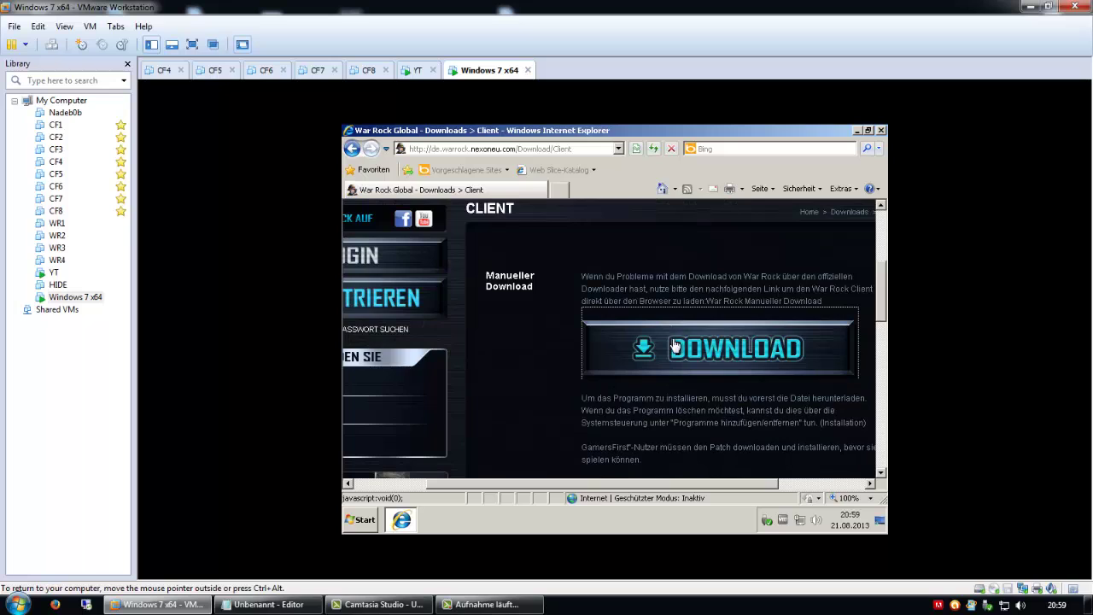
scroll(524, 383, "down", 3)
scroll(524, 383, "up", 2)
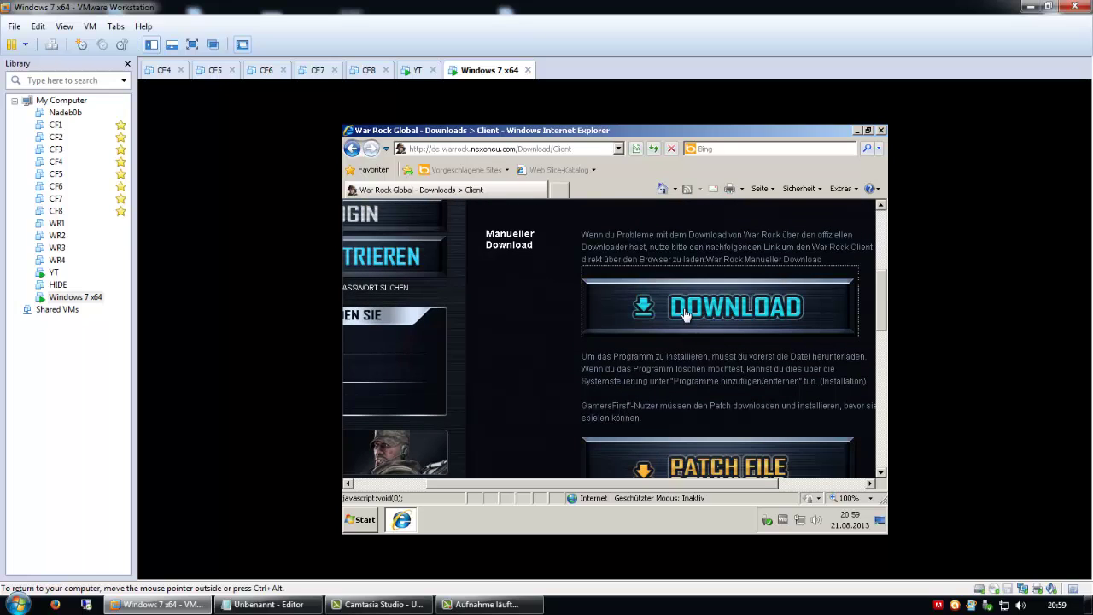
right_click(685, 315)
left_click(543, 411)
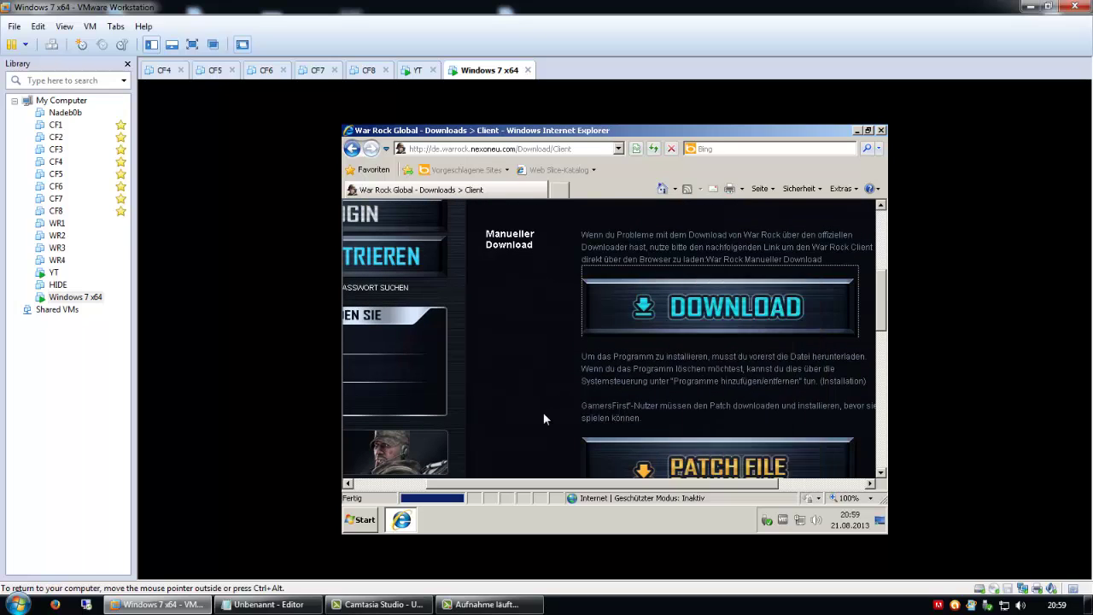
Search google.de for firefox and open Mozilla's Firefox download page at mozilla.org.
left_click(492, 151)
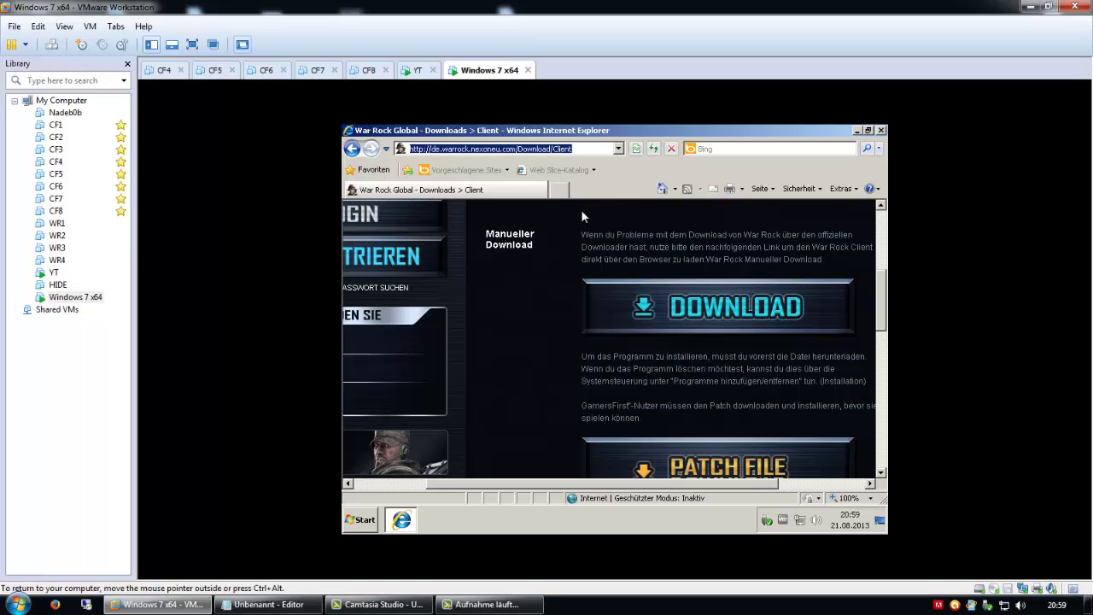
type("google.de")
key("Return")
type("firefox")
key("Return")
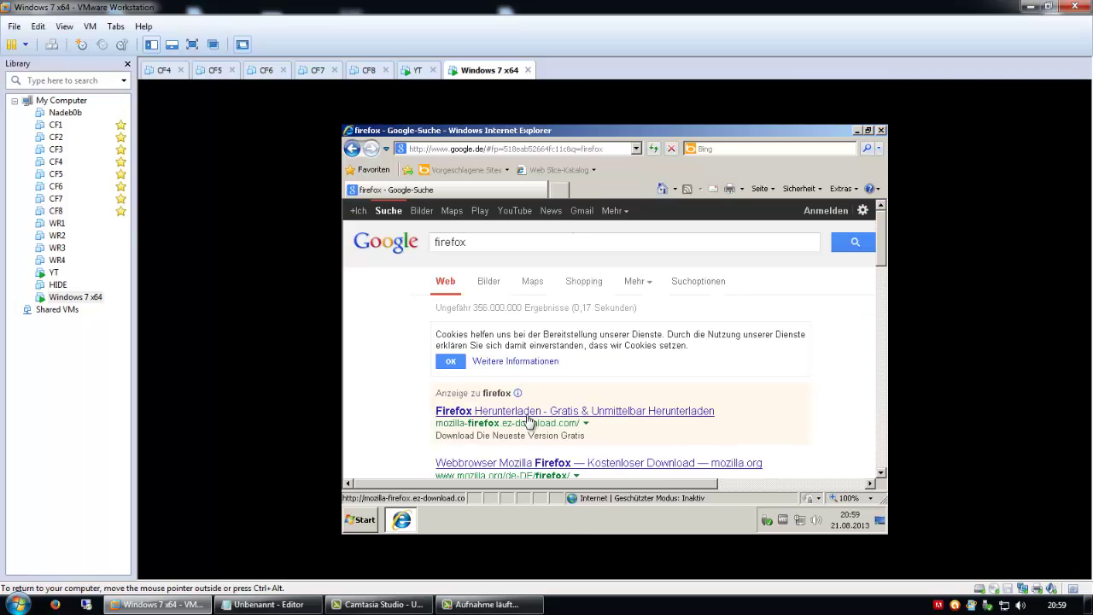
left_click(526, 463)
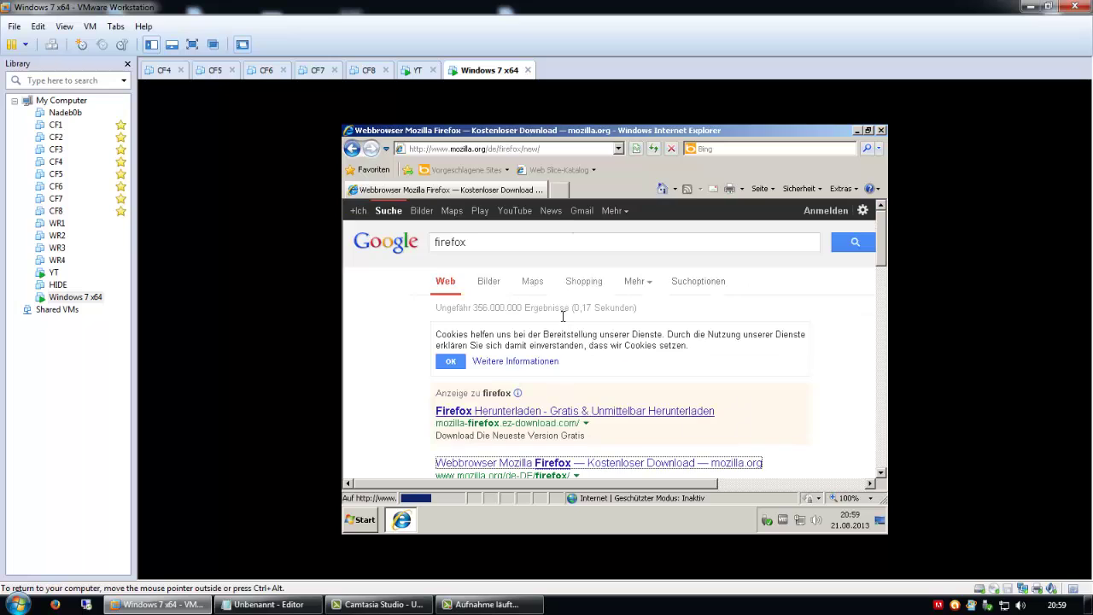
Allow the blocked file download from mozilla.org and run the Firefox Setup Stub 23.0.1.exe installer.
left_click(828, 414)
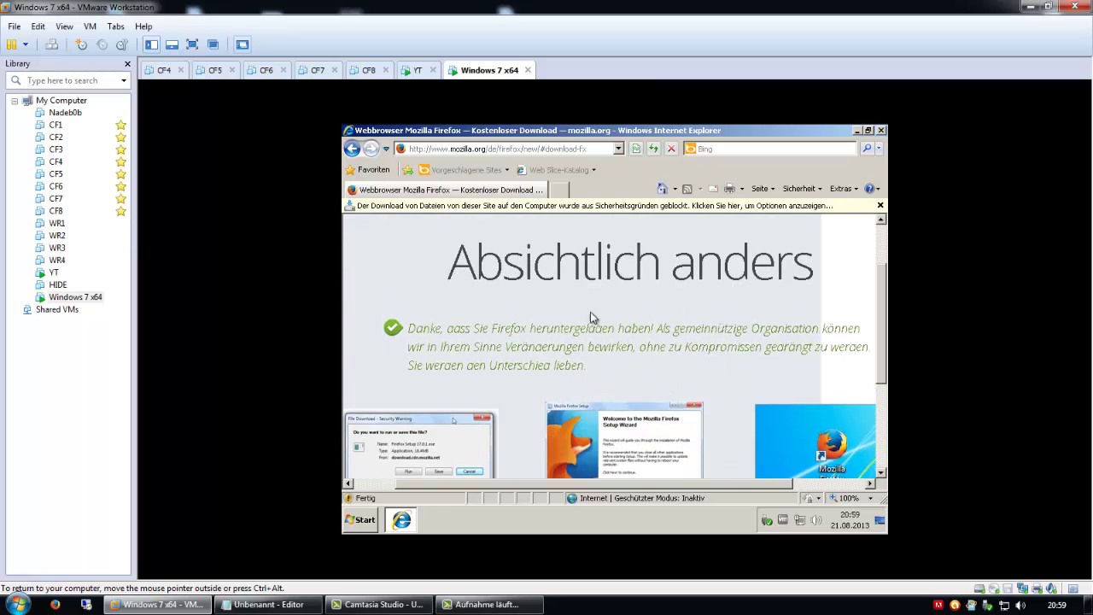
left_click(500, 208)
left_click(530, 218)
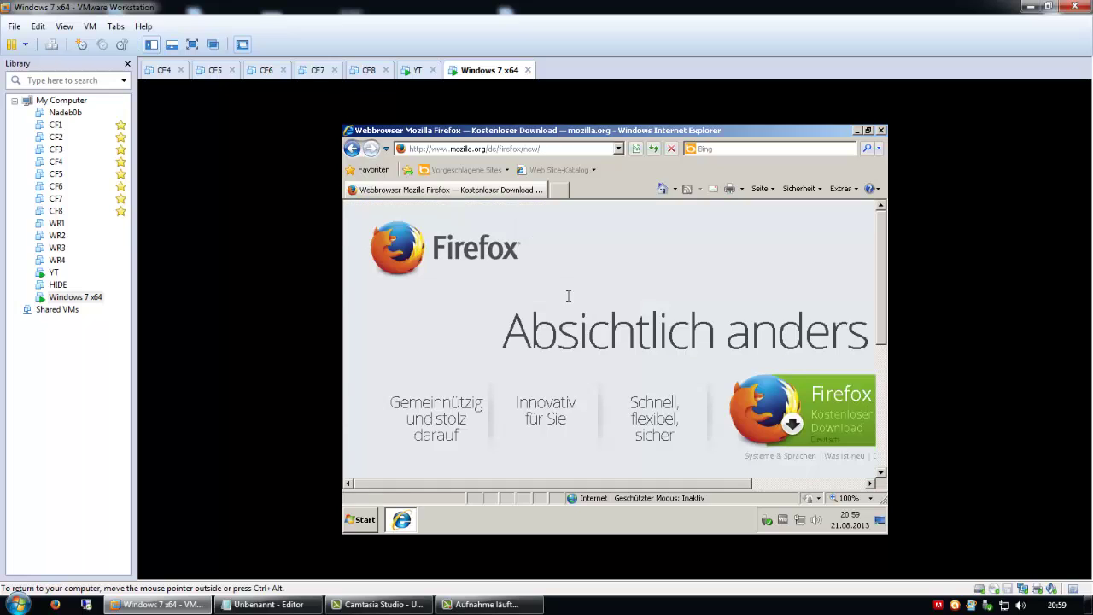
left_click(794, 410)
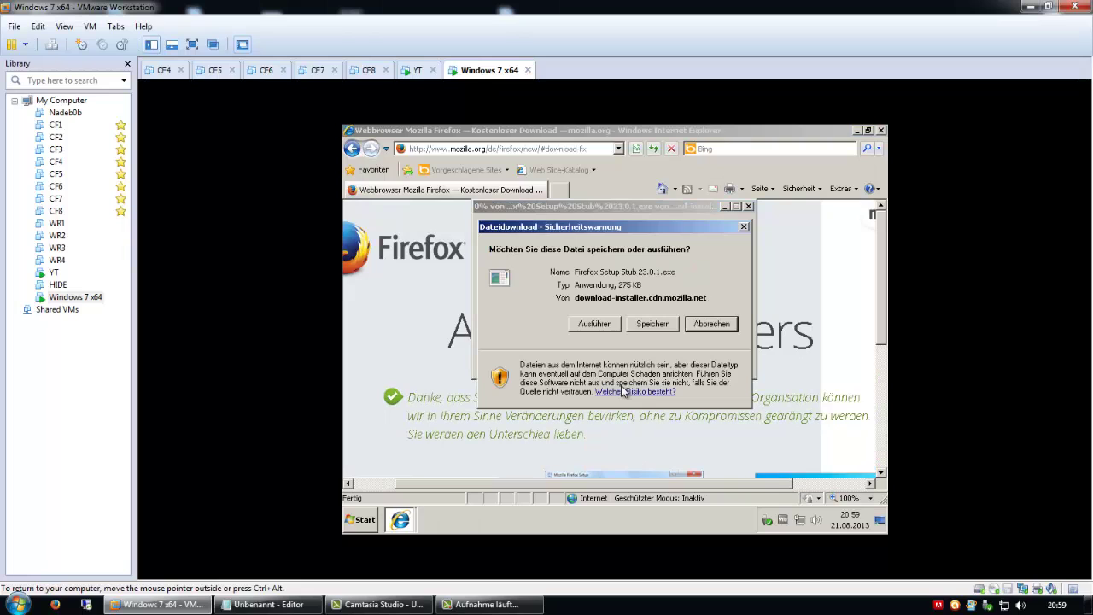
left_click(602, 325)
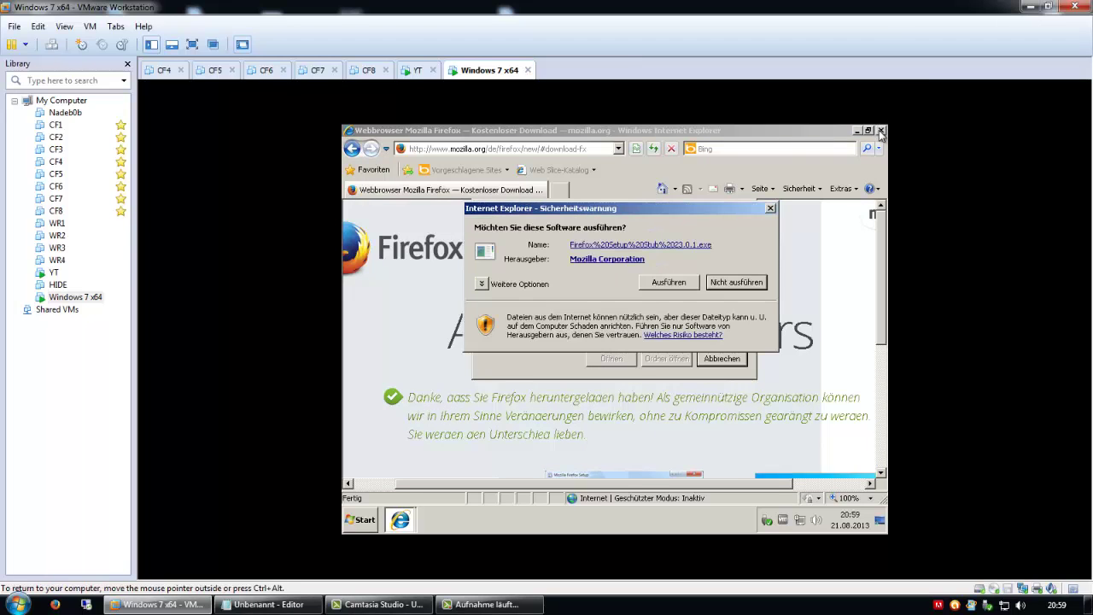
left_click(655, 279)
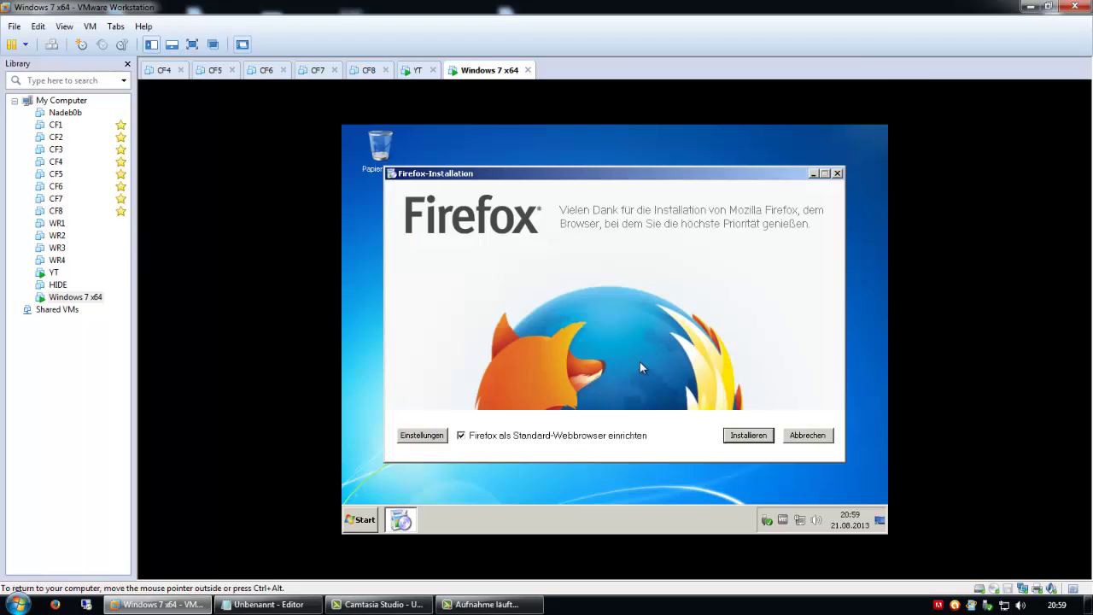
Install Firefox with the VM in full-screen mode, and continue the import assistant with Nichts importieren.
left_click(741, 437)
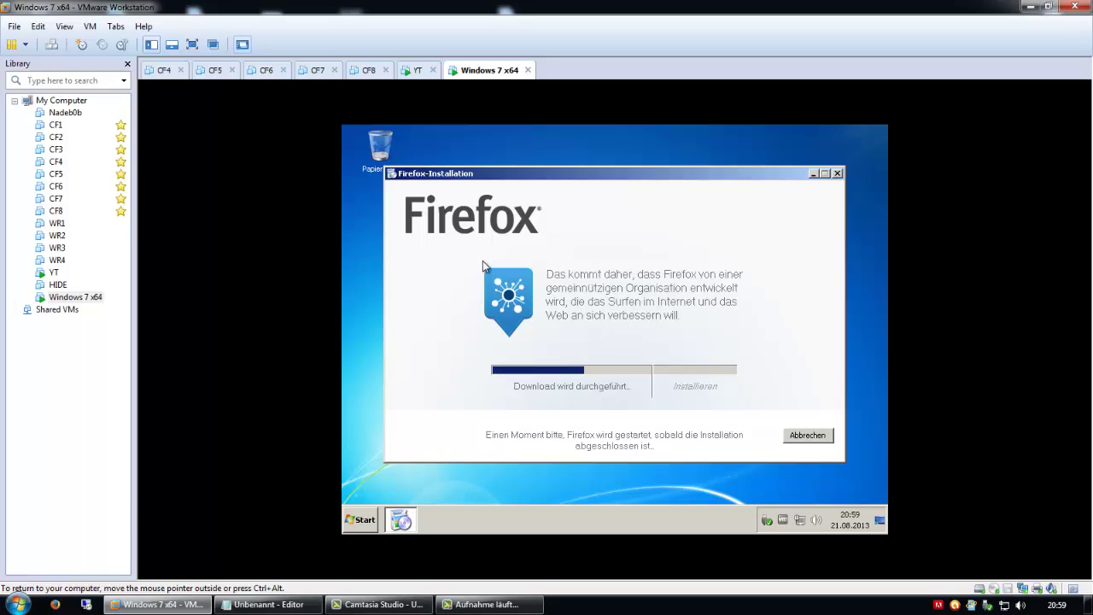
left_click(192, 44)
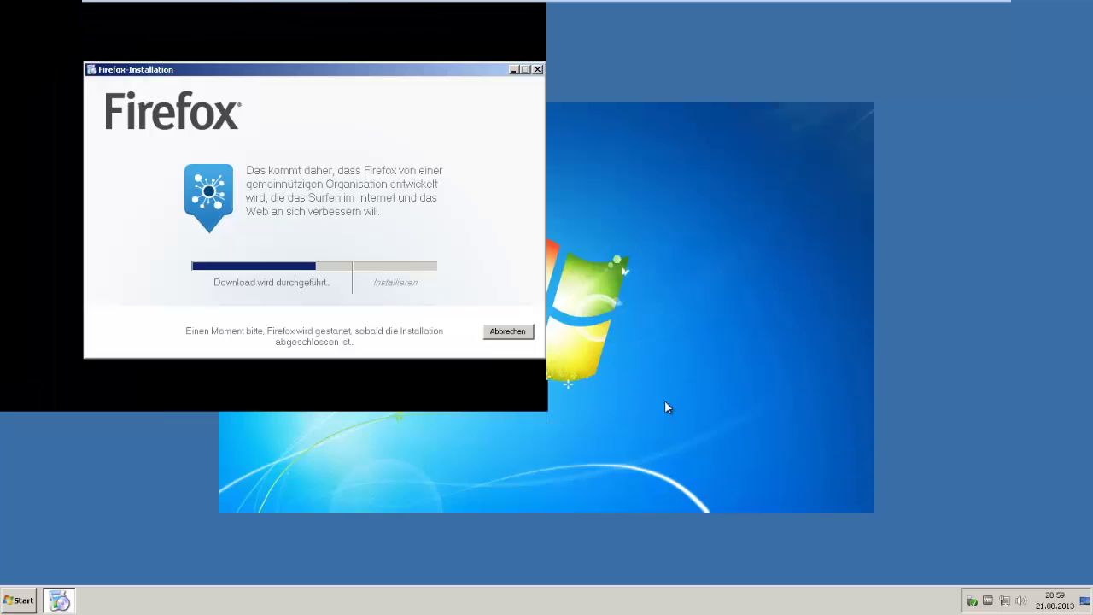
left_click_drag(328, 74, 579, 109)
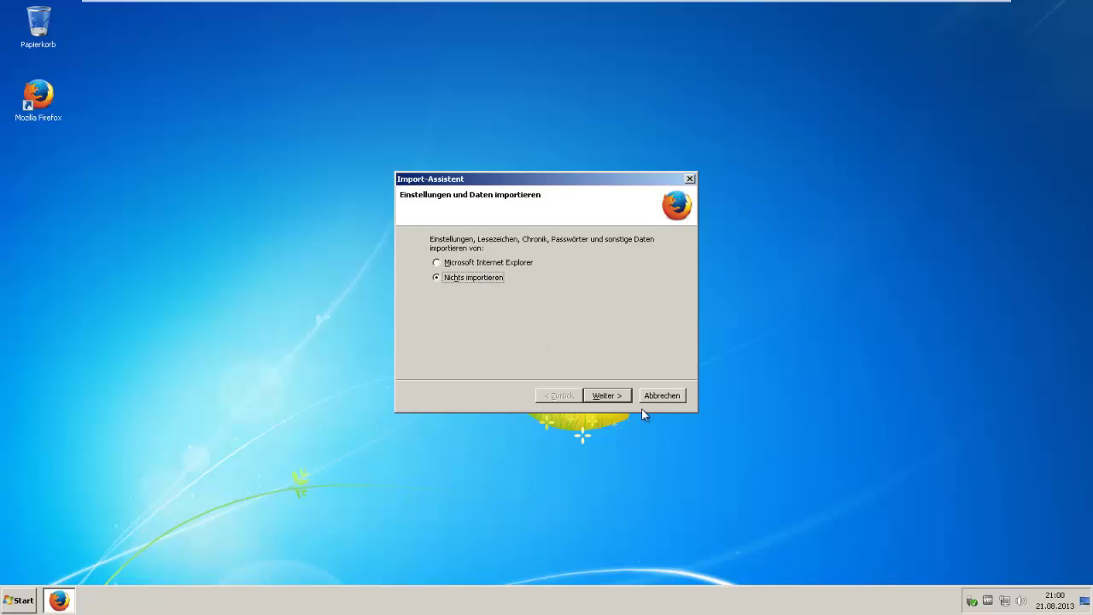
left_click(612, 398)
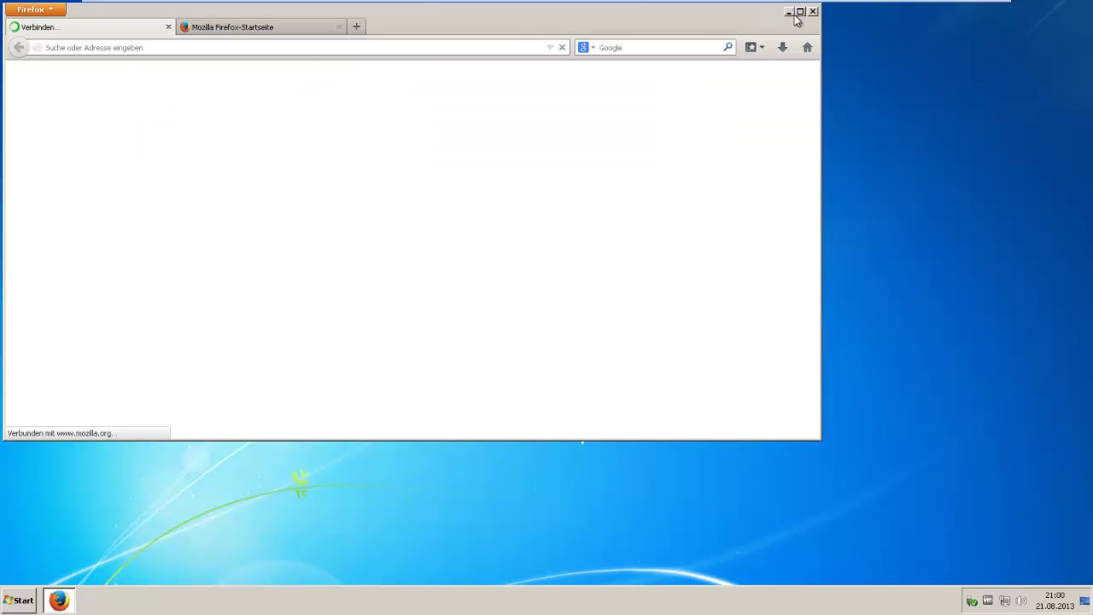
Maximize Firefox, close the extra Mozilla Firefox-Startseite tab, and look up warrock from the address bar.
left_click(792, 8)
middle_click(275, 18)
left_click(221, 30)
type("warrock")
key("Return")
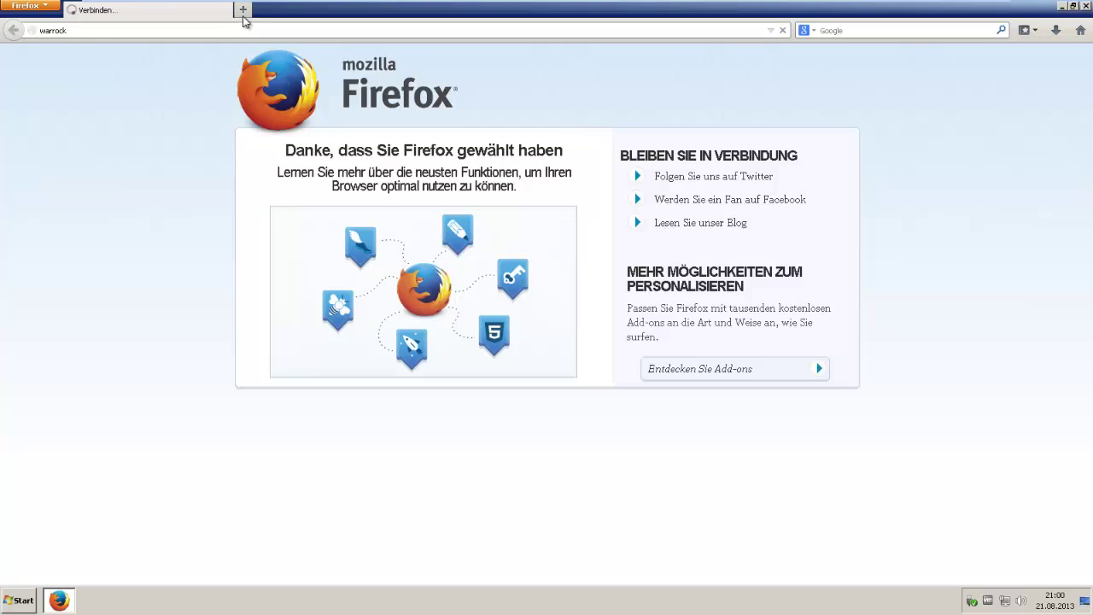
Search for warrock on google.de in Firefox, open the Warrock - NEXONEU site, and dismiss its popup.
left_click(72, 31)
left_click(154, 154)
left_click(73, 31)
type("warrock")
key("Return")
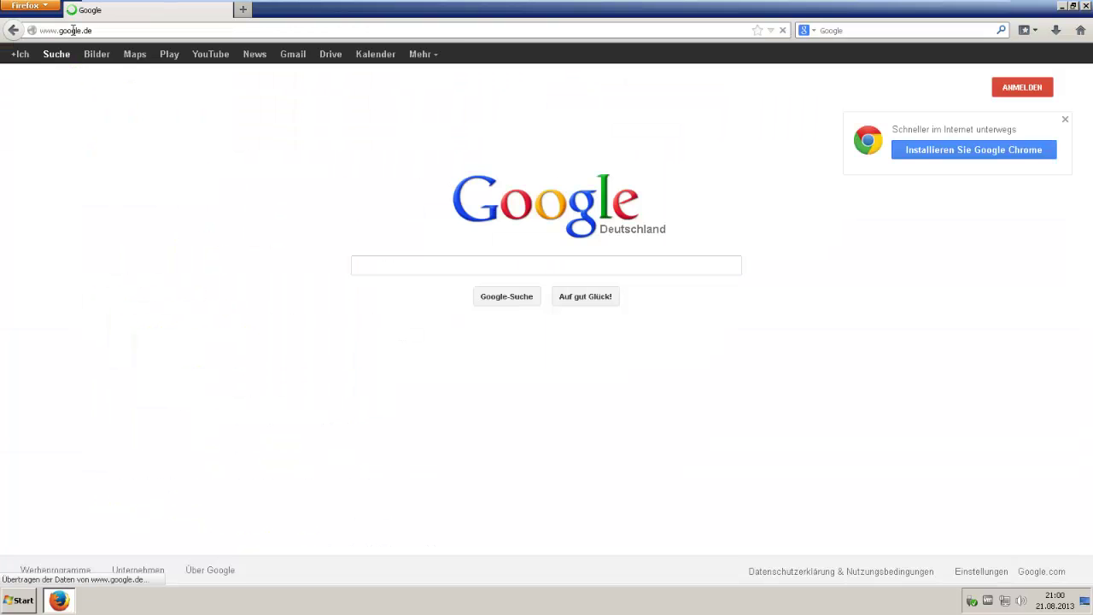
type("warrock")
key("Return")
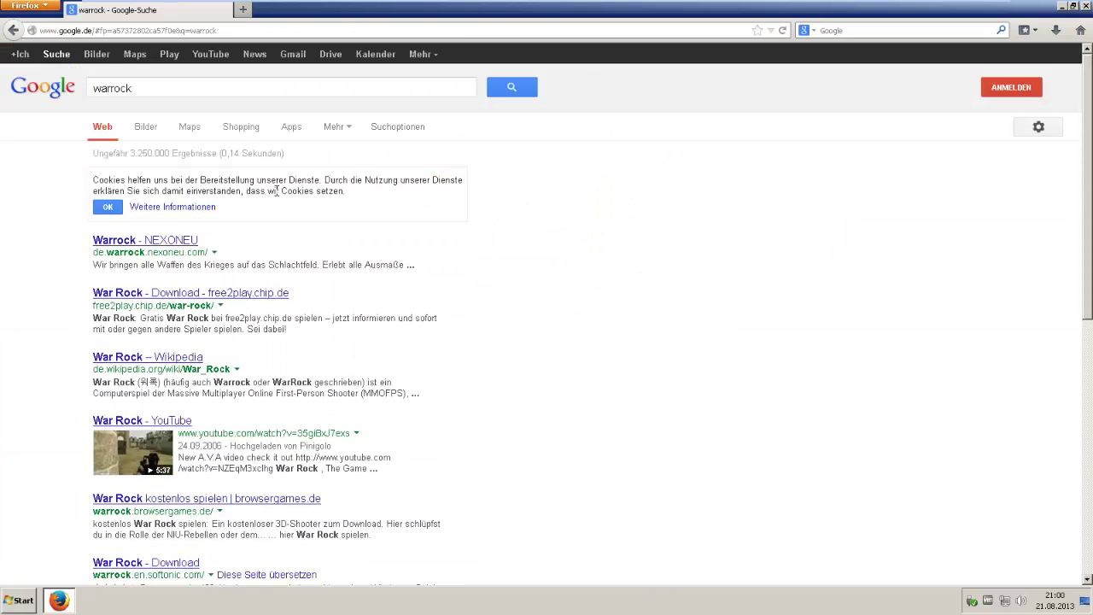
left_click(161, 242)
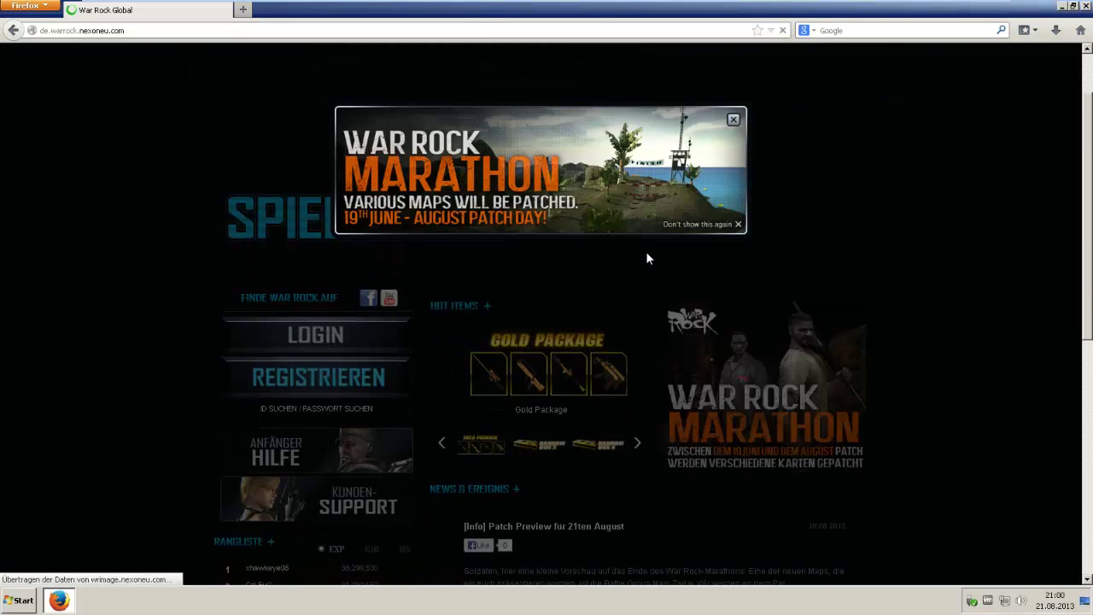
left_click(732, 197)
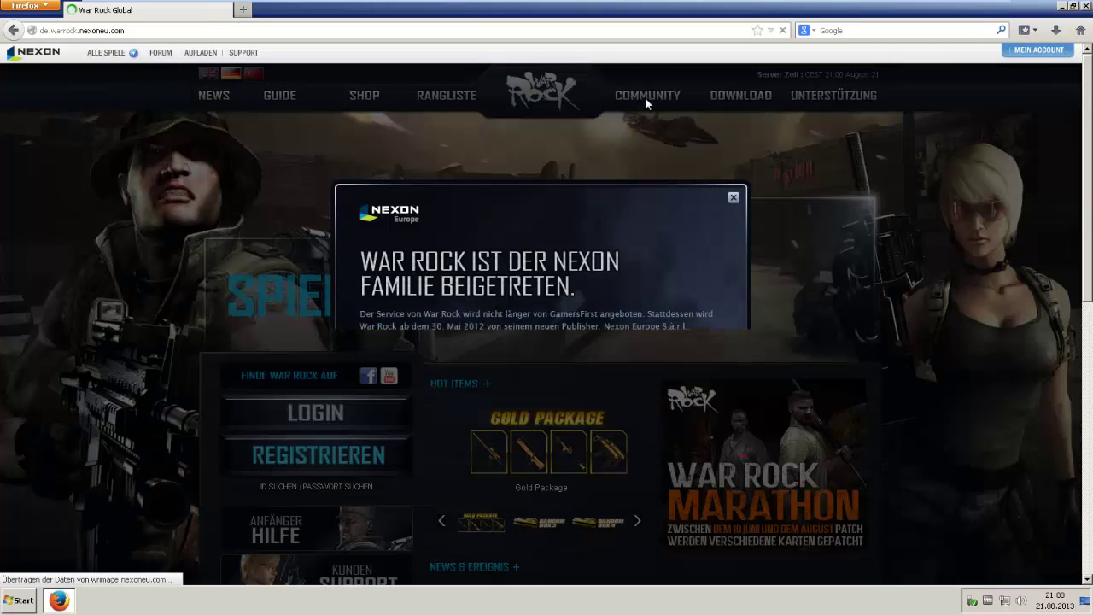
Dismiss the War Rock site's popup and download NexonEU_Installer.exe from its client download page.
left_click(732, 197)
mouse_move(744, 104)
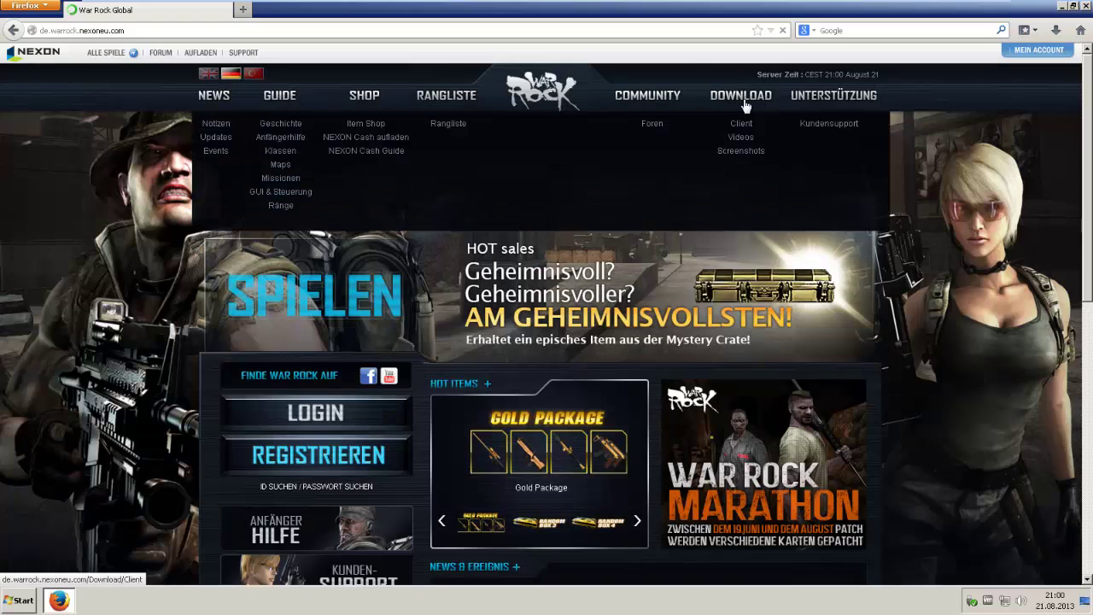
left_click(741, 125)
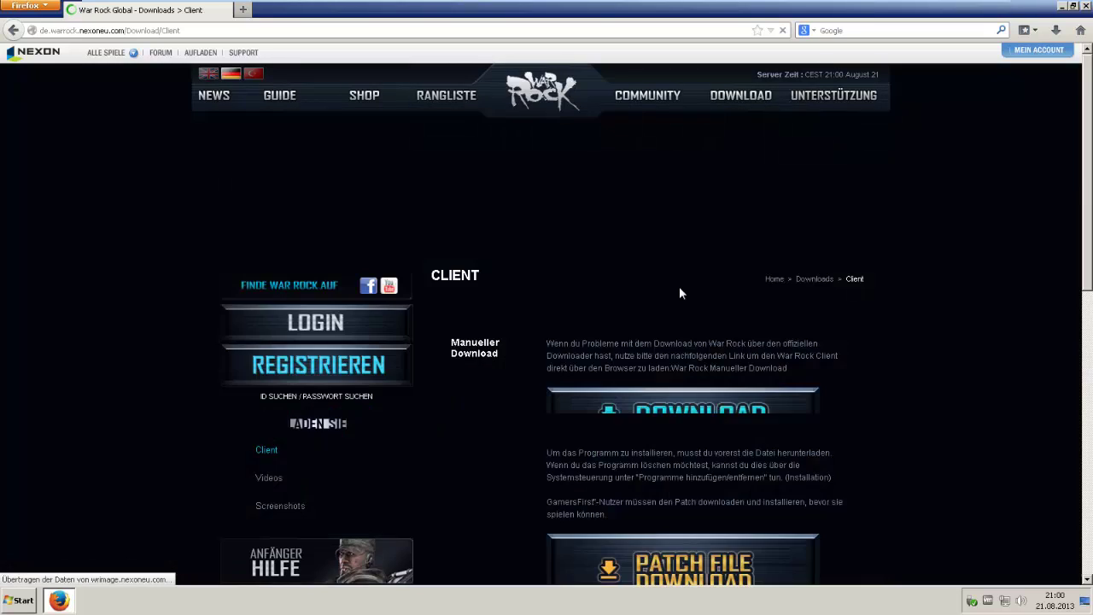
scroll(679, 293, "down", 5)
left_click(664, 201)
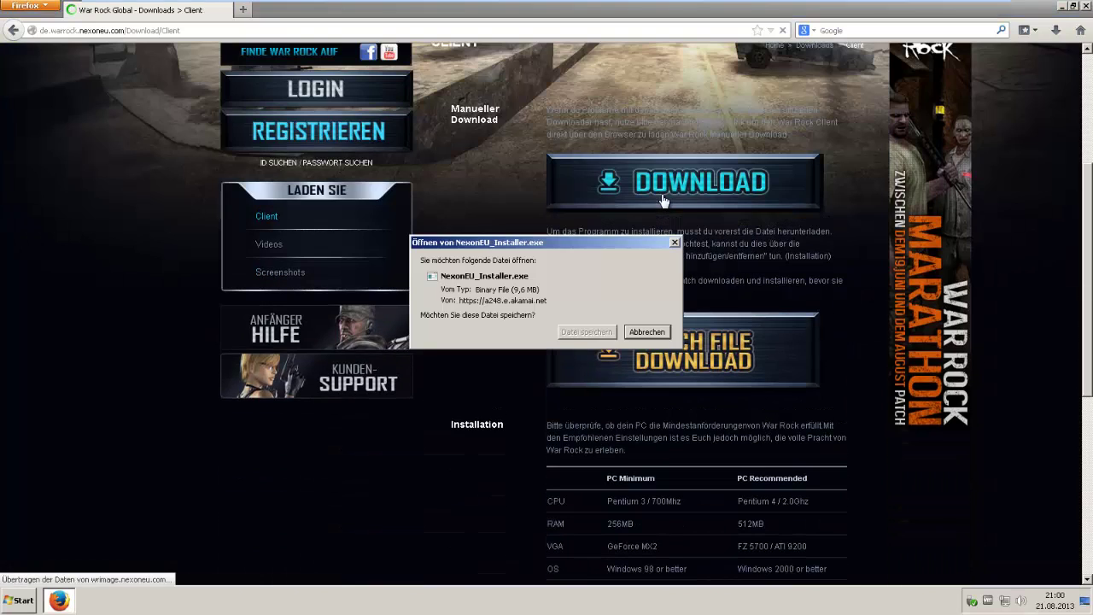
left_click(584, 332)
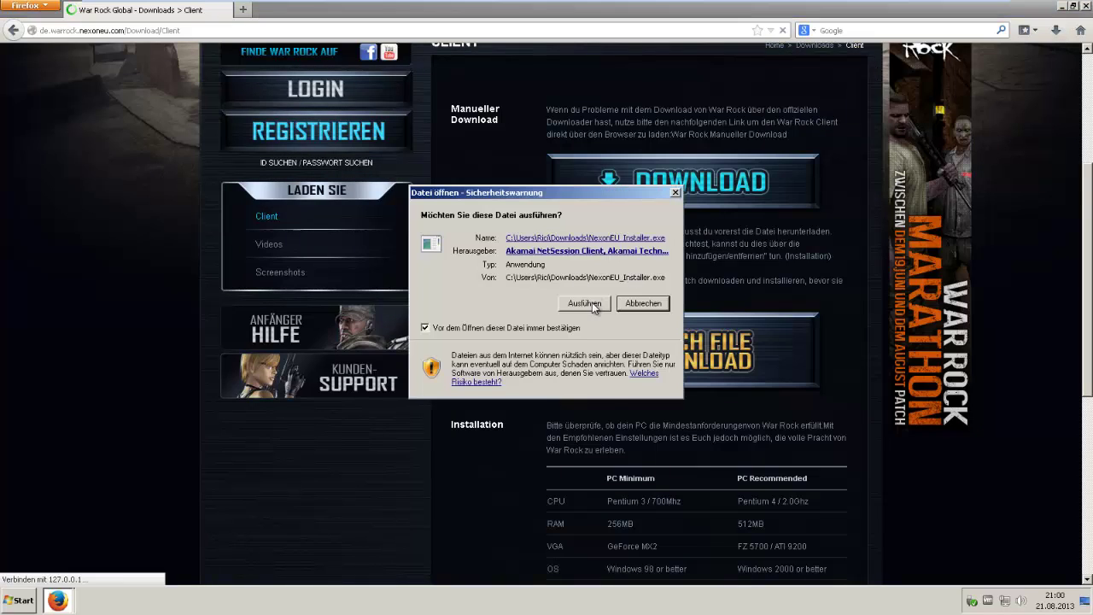
Run NexonEU_Installer.exe, accept the Akamai NetSession Interface and War Rock site license agreements, and allow Akamai NetSession Client through the Windows firewall.
left_click(596, 301)
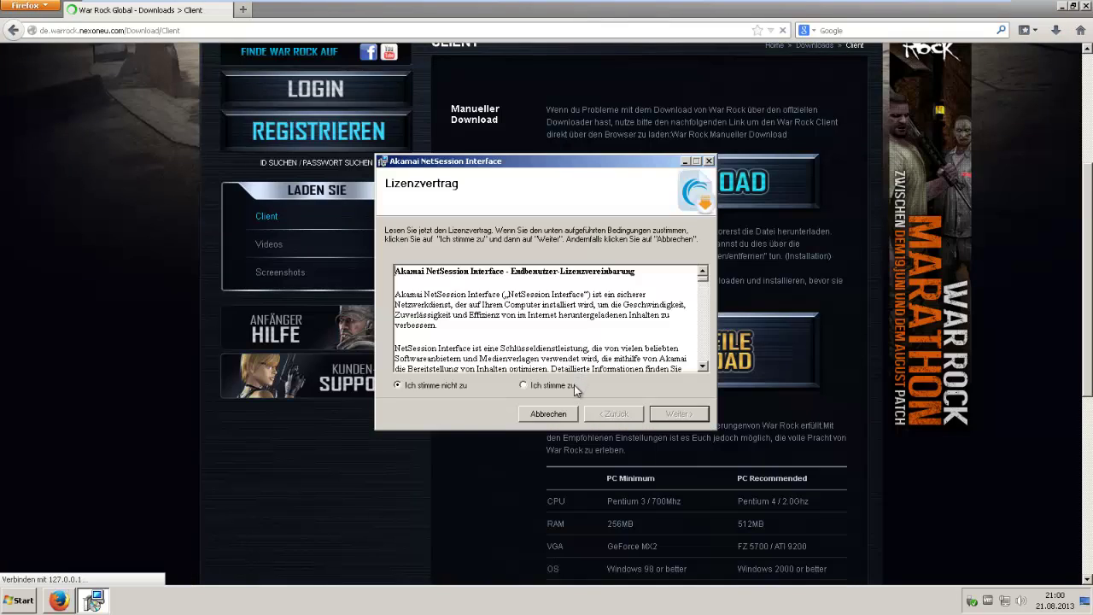
left_click(533, 386)
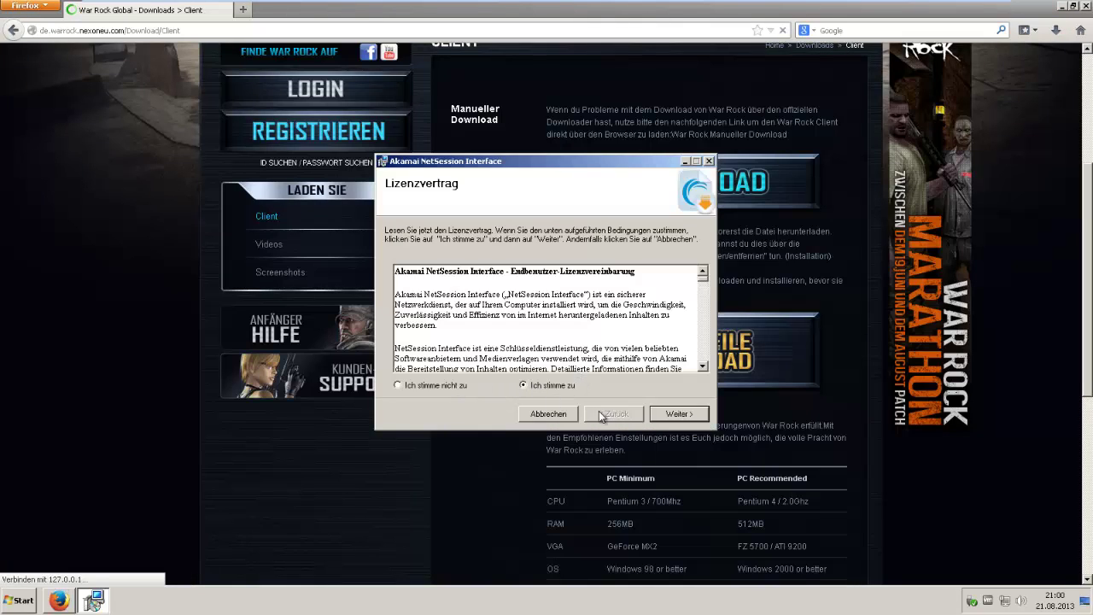
left_click(678, 415)
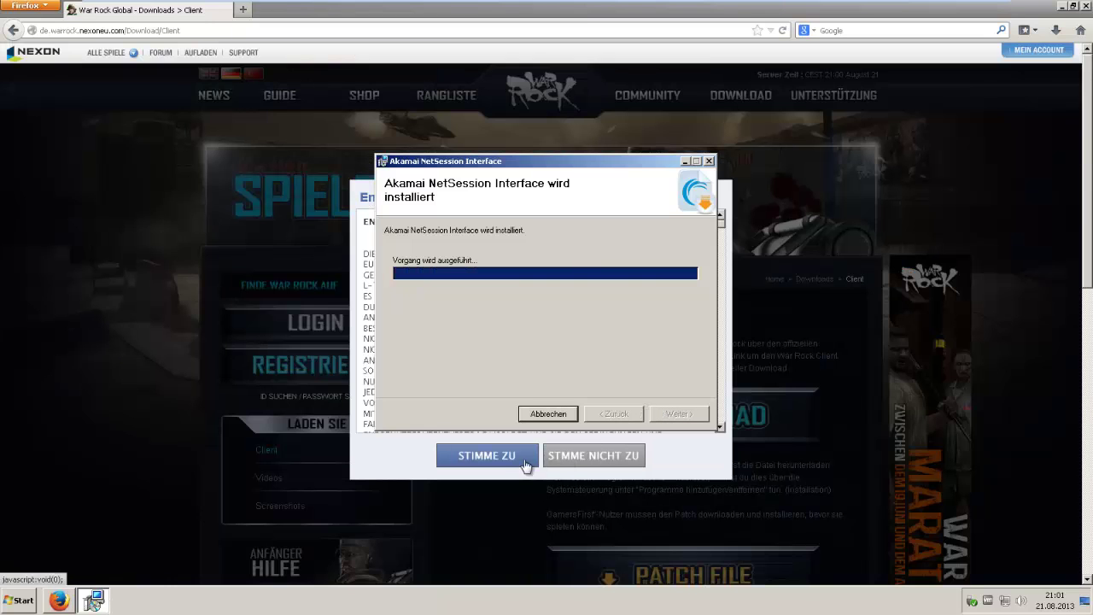
left_click(509, 456)
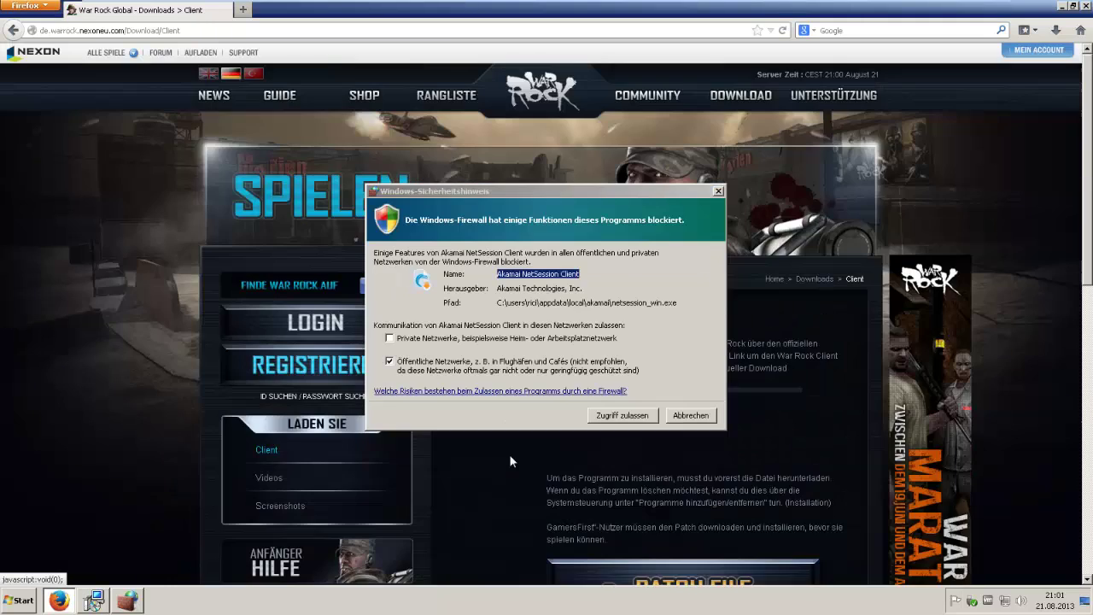
left_click(609, 416)
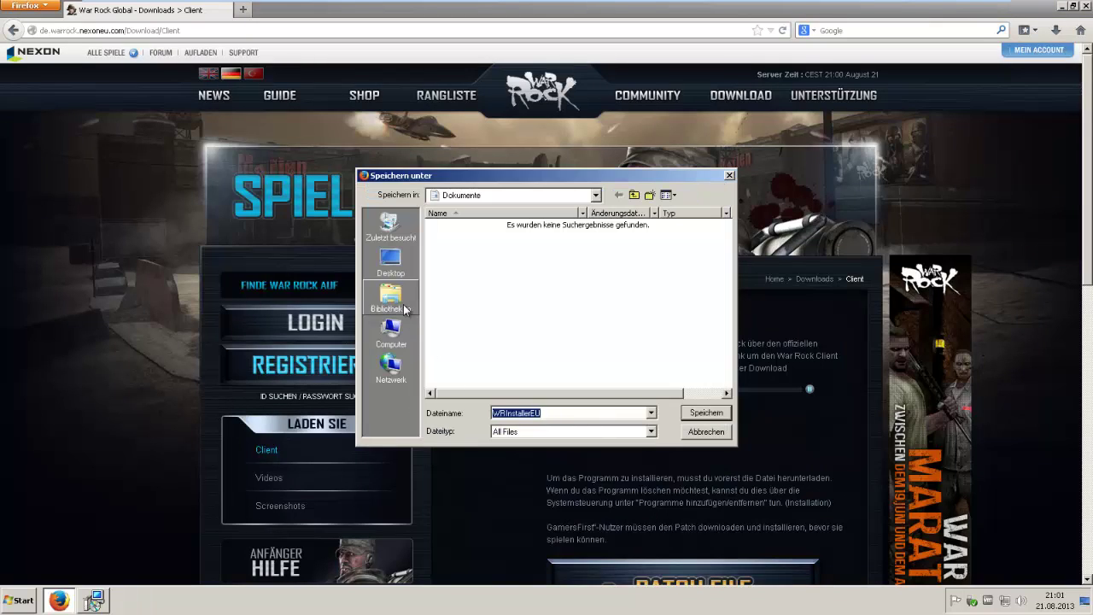
Save the War Rock download as WRInstallerEU on the desktop.
left_click(390, 260)
left_click(698, 414)
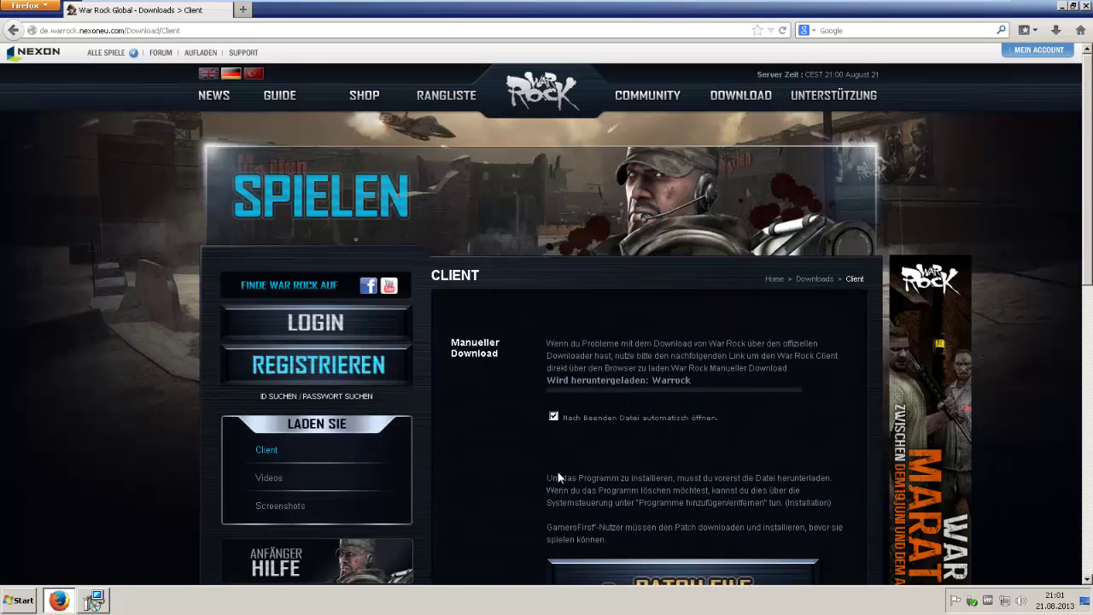
left_click_drag(1089, 191, 1087, 221)
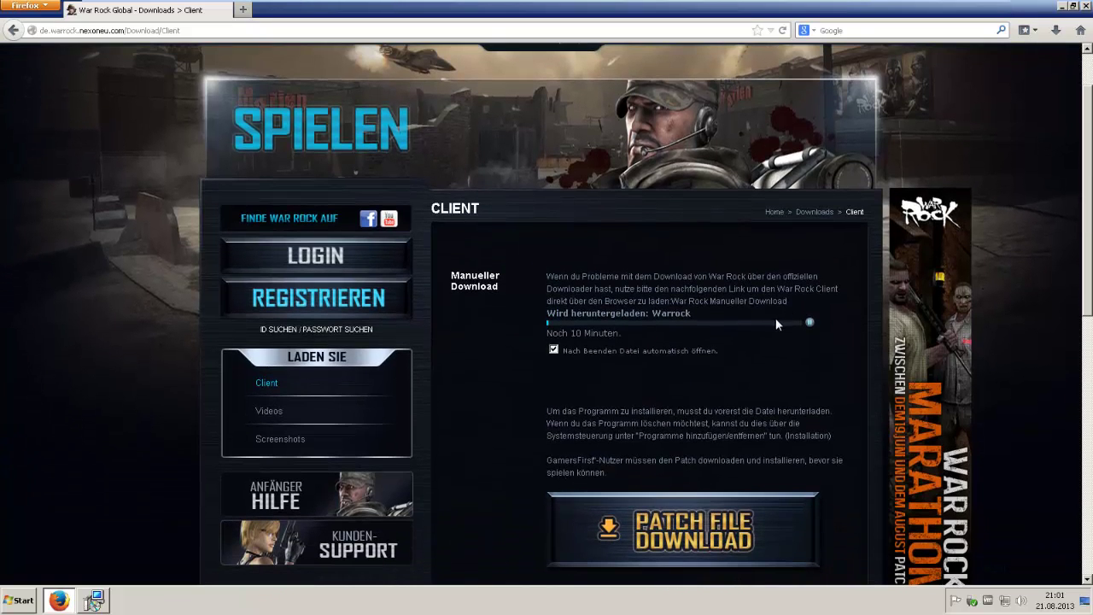
Take the Windows 7 x64 VM out of full-screen mode and check the Warrock download progress.
mouse_move(836, 6)
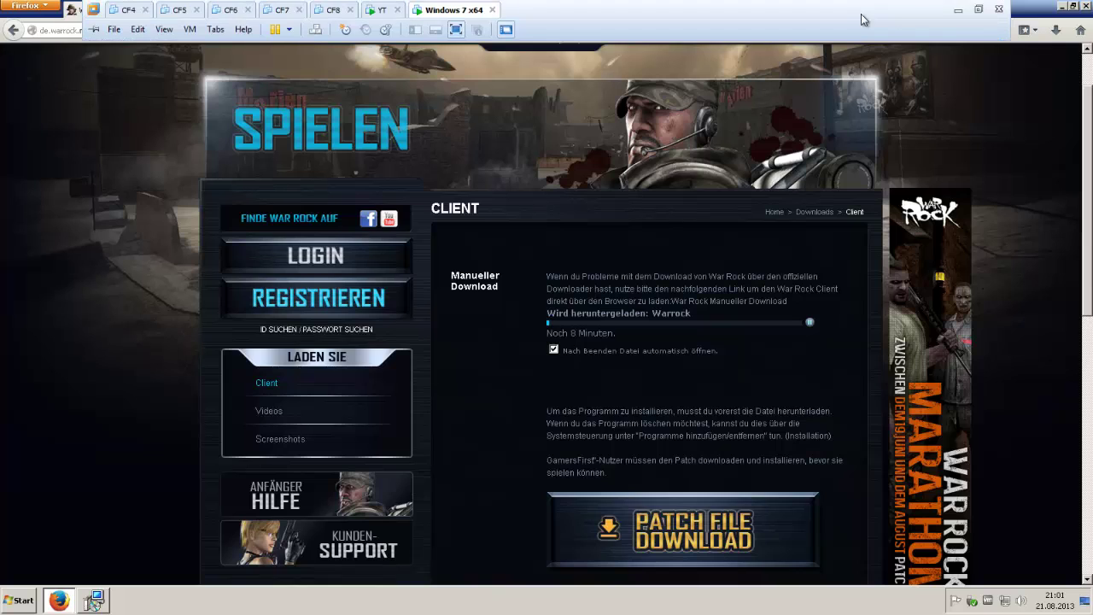
left_click(980, 12)
left_click_drag(625, 505, 713, 489)
scroll(713, 462, "down", 5)
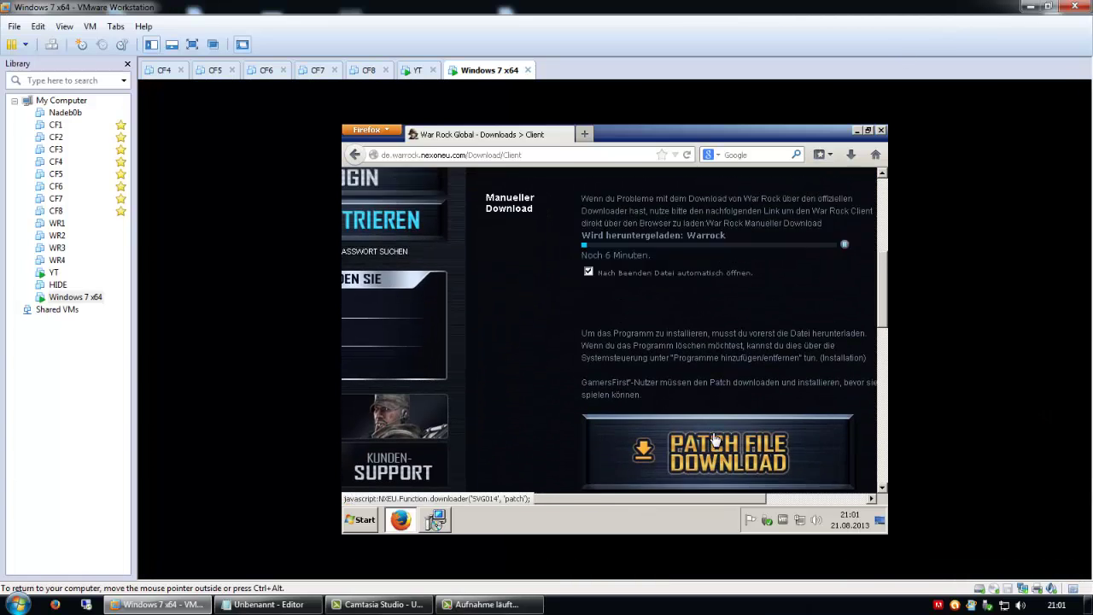
scroll(714, 438, "up", 2)
left_click(486, 604)
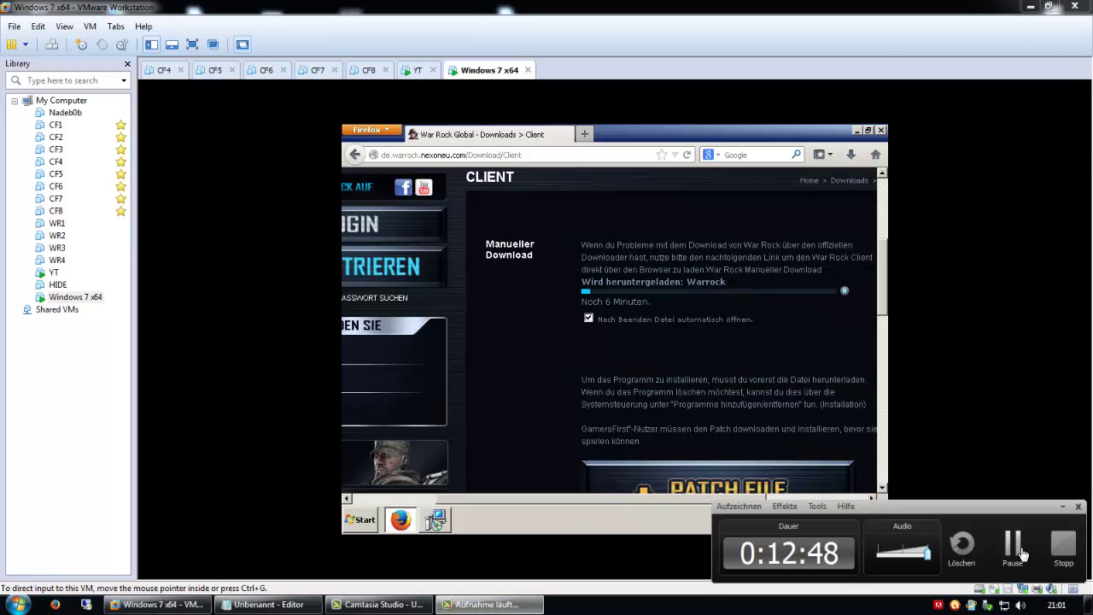
left_click(1020, 554)
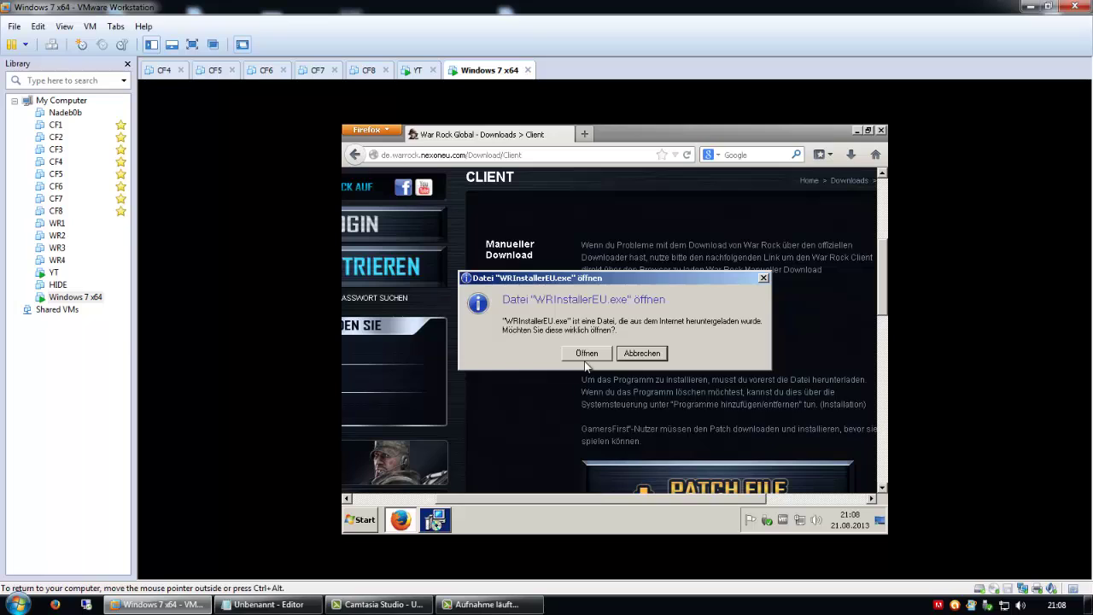
Open the downloaded WRInstallerEU.exe, and close Firefox and the Akamai NetSession setup window.
left_click(587, 353)
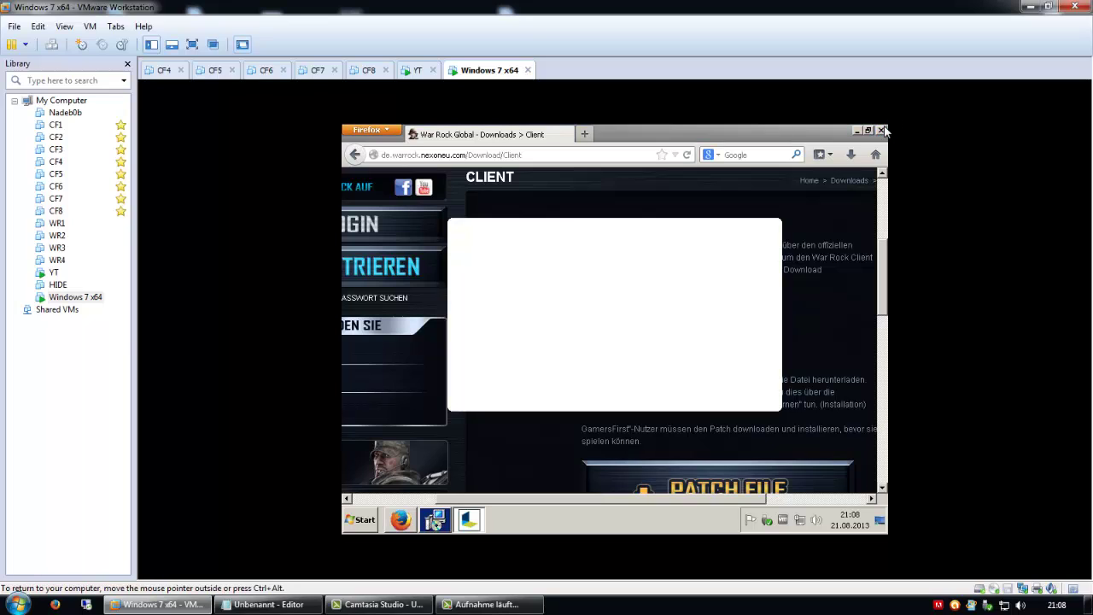
left_click(882, 130)
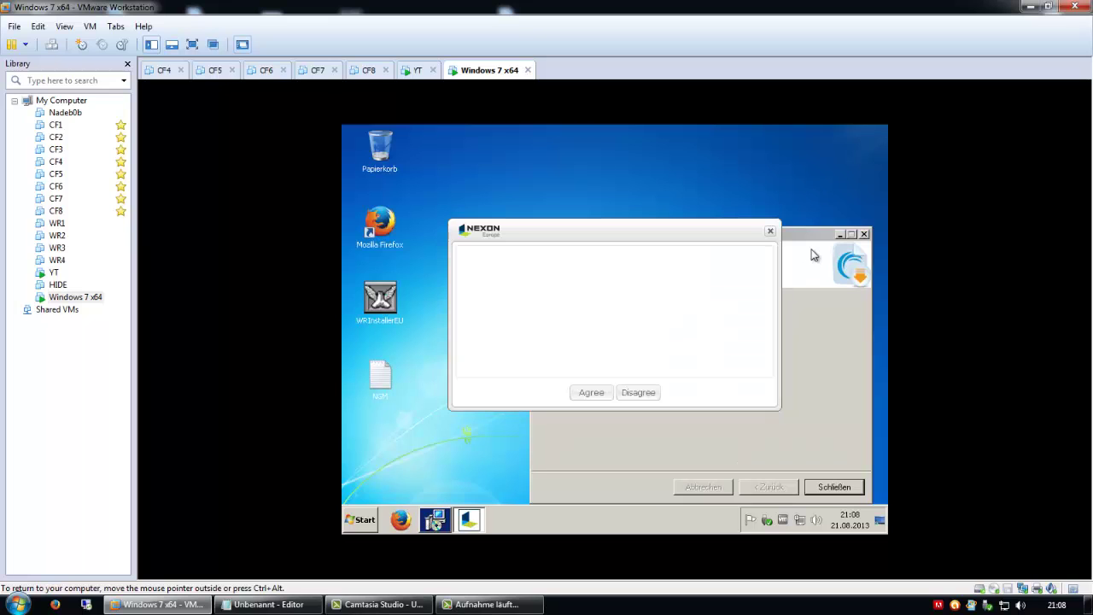
left_click(820, 486)
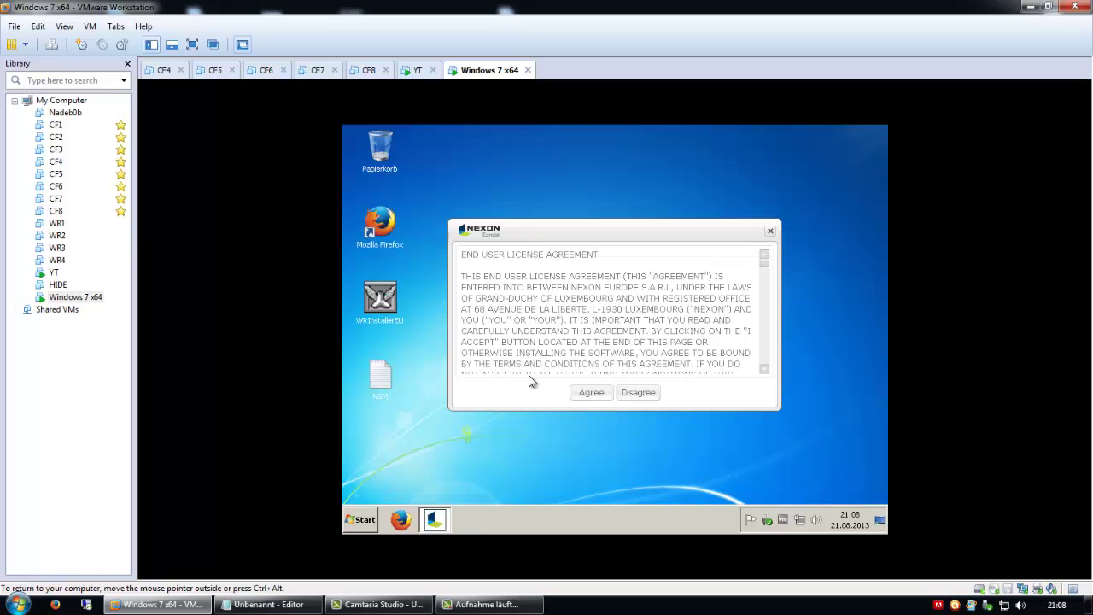
Agree to Nexon's end user license agreement and install War Rock in C:\Nexon\Warrock EU.
left_click(598, 395)
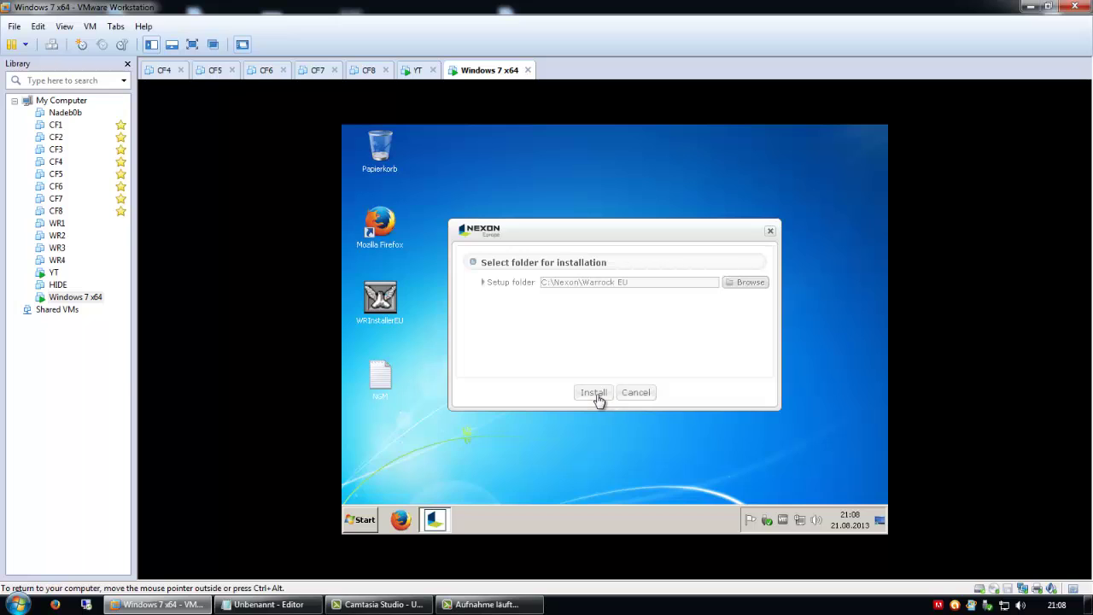
left_click(598, 396)
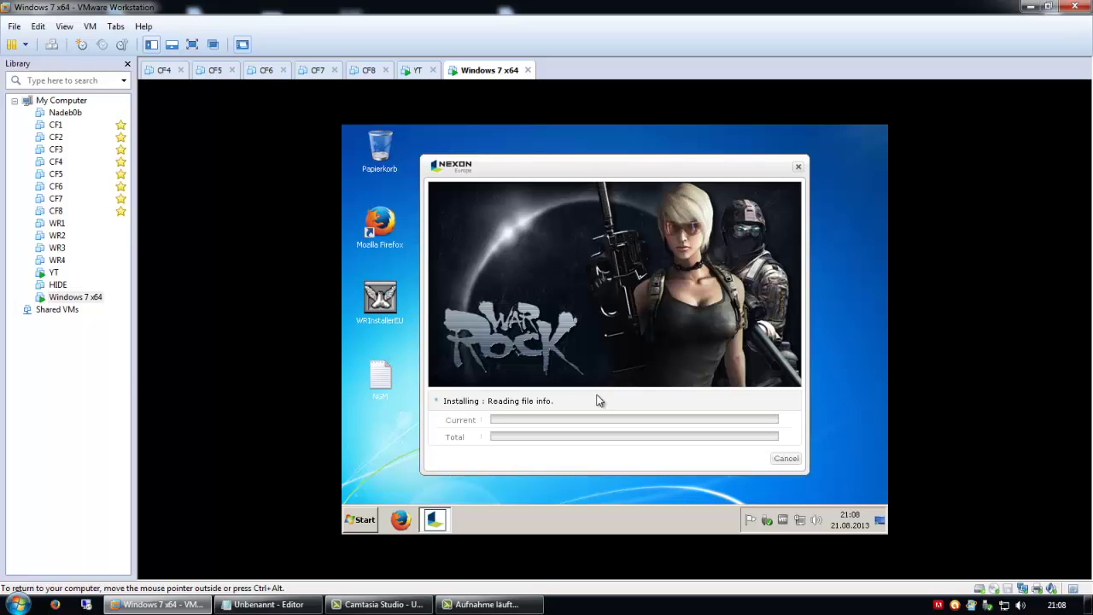
left_click(504, 604)
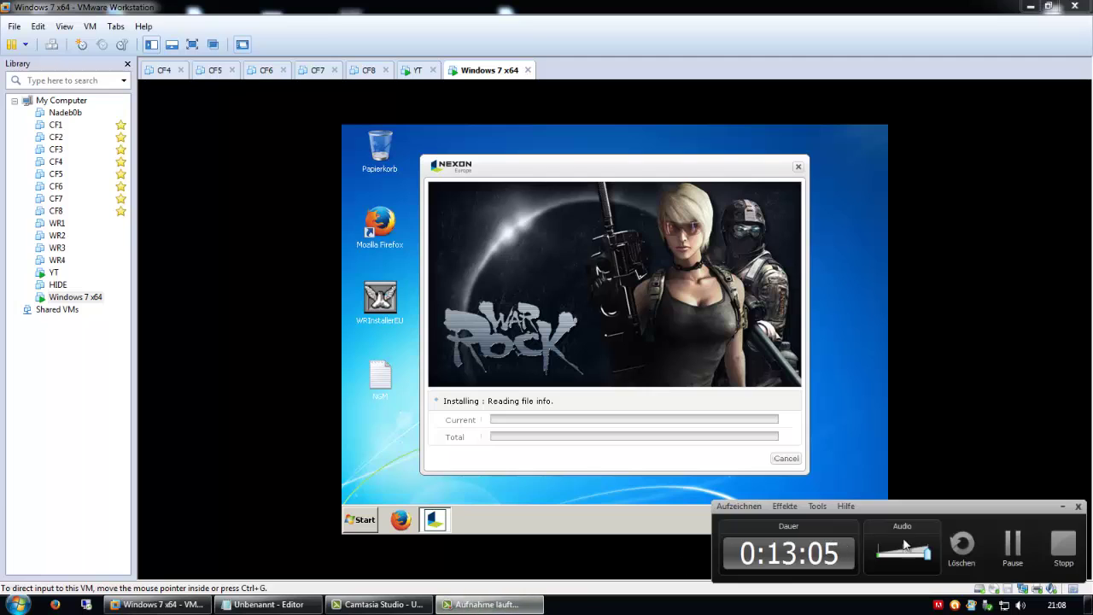
left_click(1012, 547)
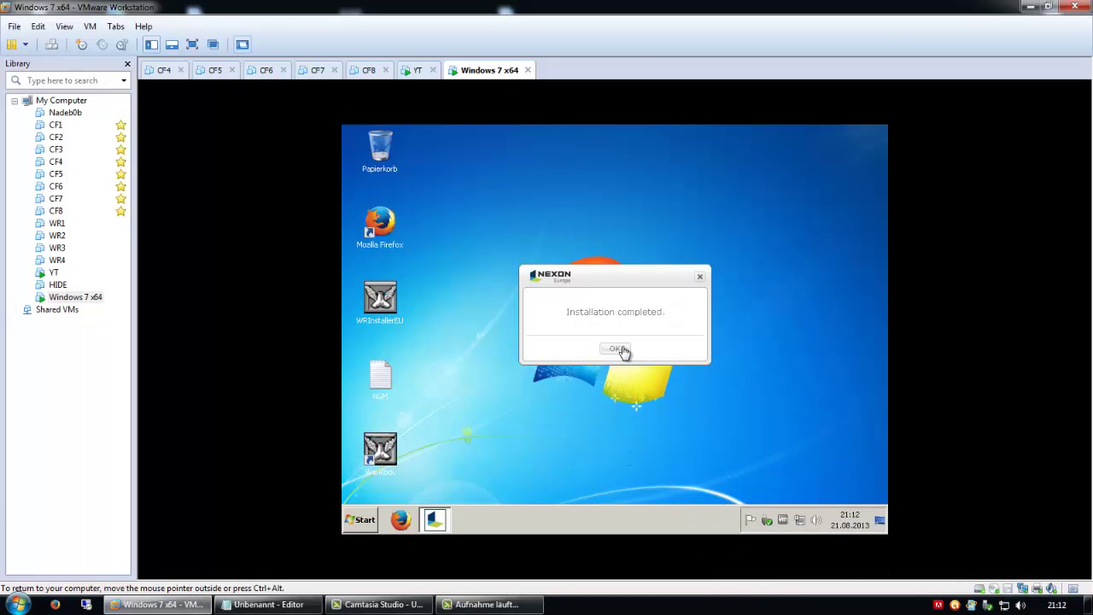
left_click(618, 349)
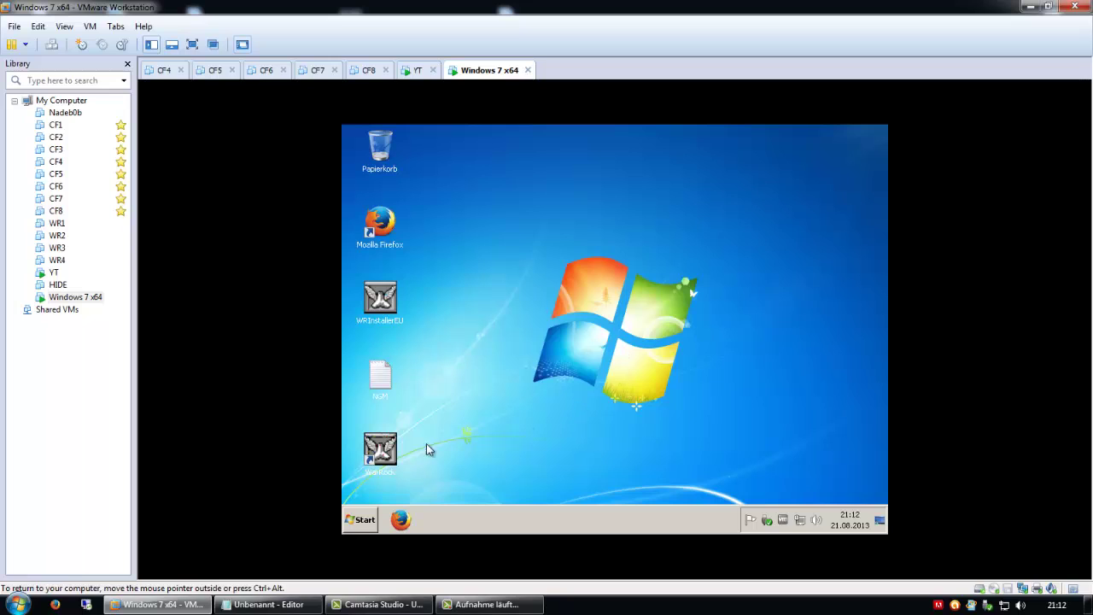
Open the guest's Control Panel (Systemsteuerung) and show its items as Kleine Symbole.
left_click(359, 523)
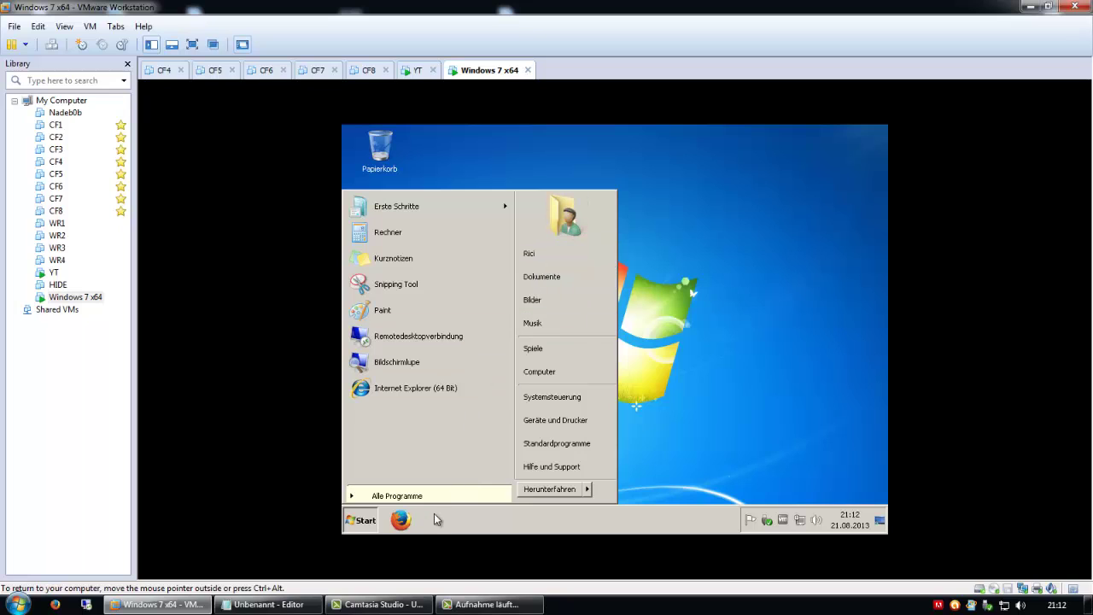
left_click(551, 397)
left_click(806, 186)
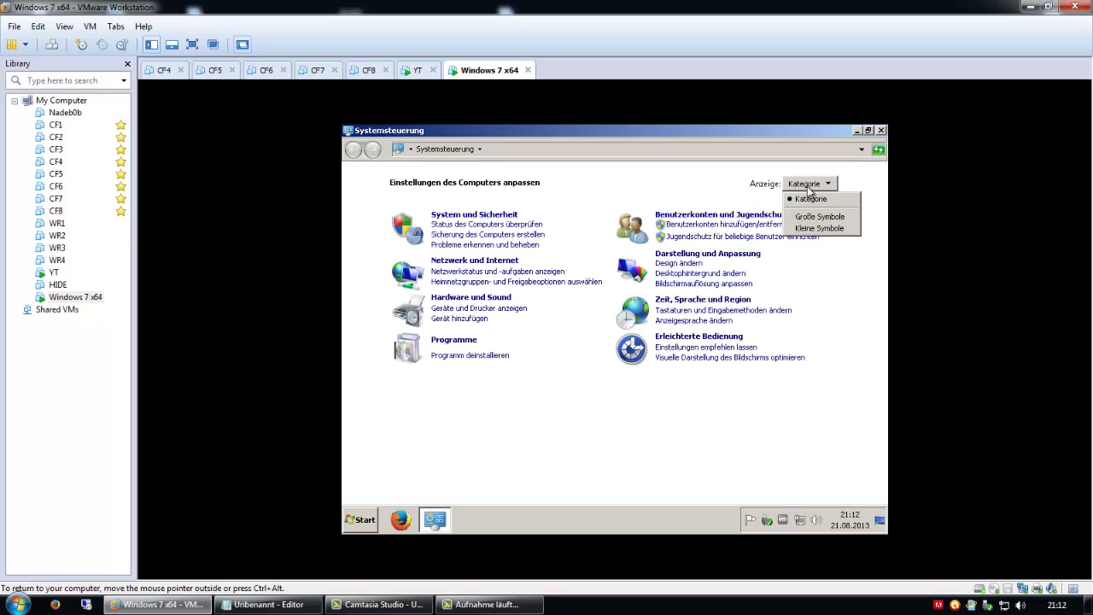
left_click(819, 228)
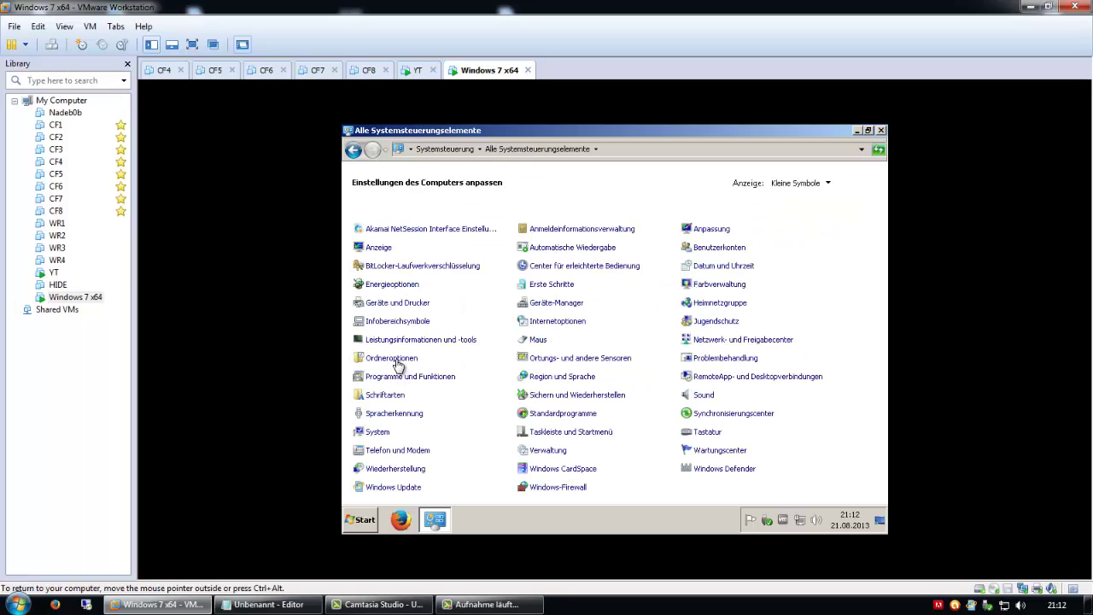
Set Ordneroptionen to show hidden files, folders and drives, and close the Control Panel.
left_click(395, 358)
left_click(437, 183)
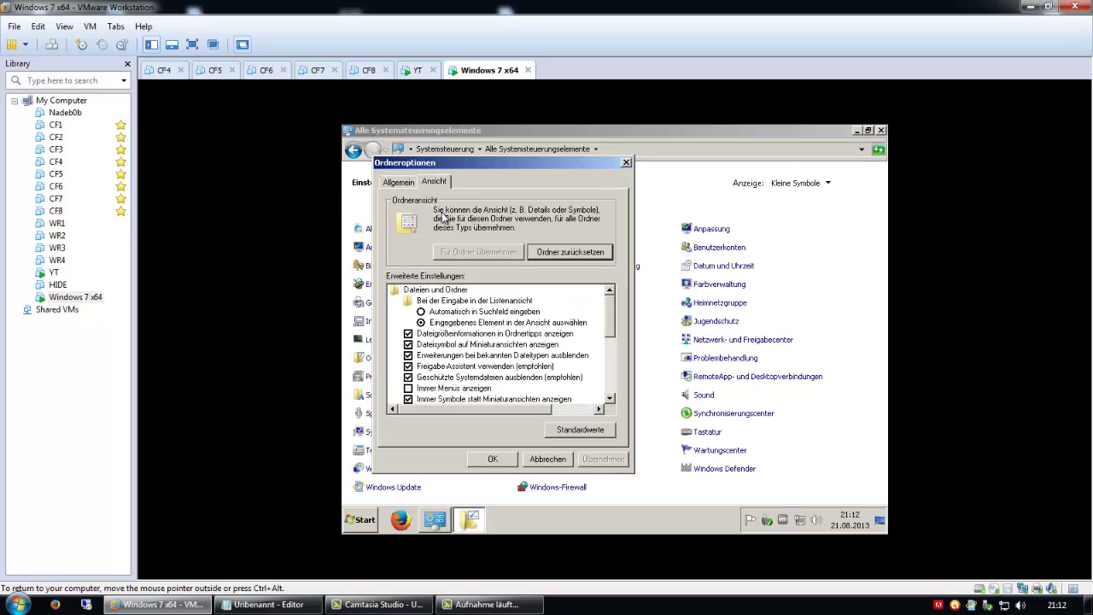
left_click_drag(612, 322, 614, 363)
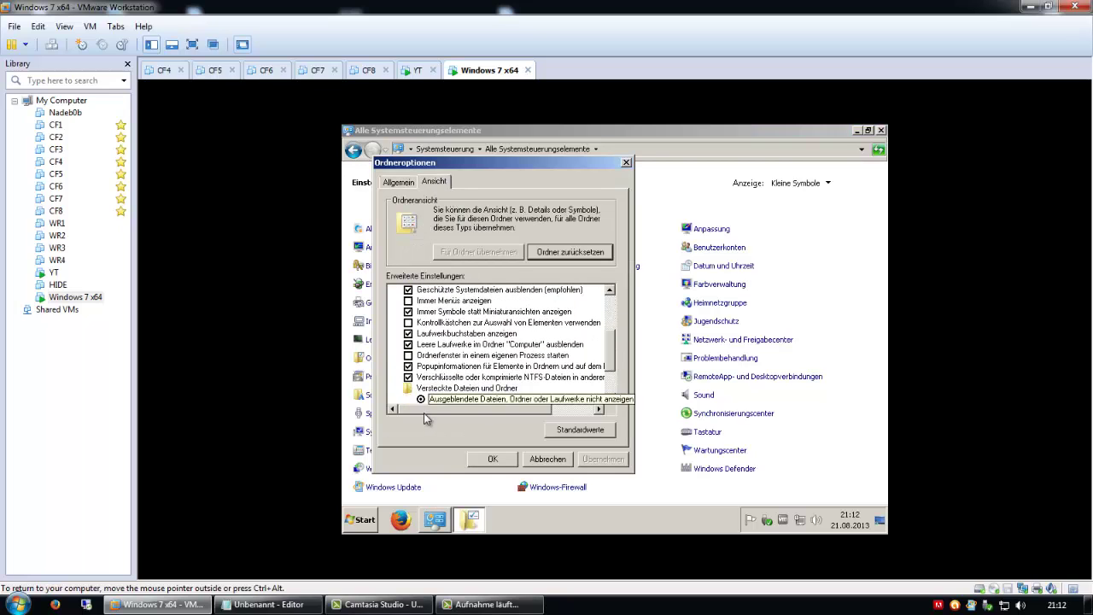
left_click(470, 354)
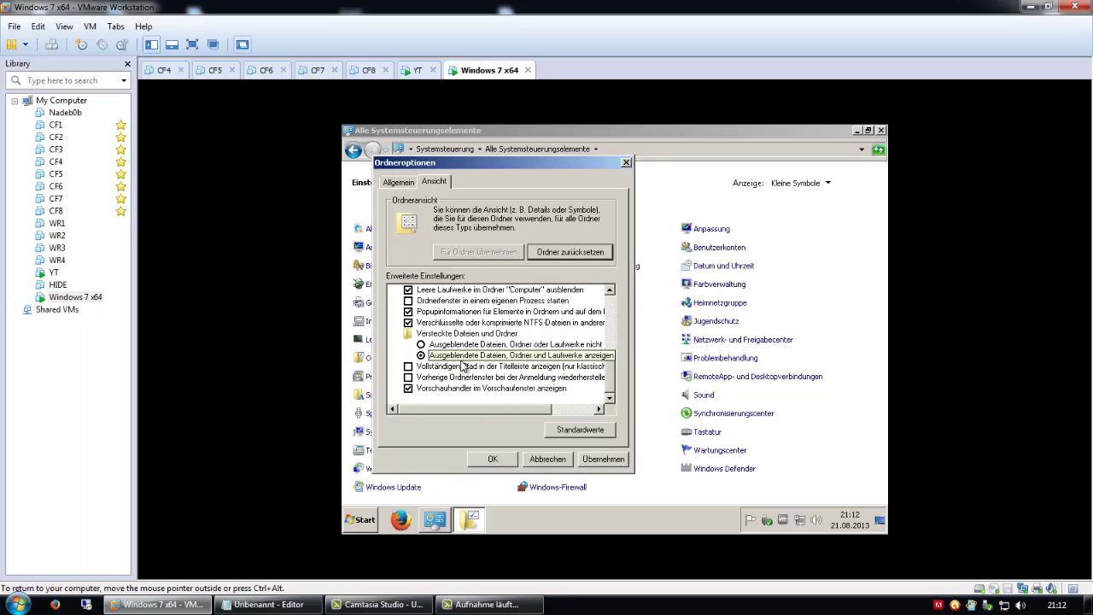
left_click(602, 459)
left_click(491, 459)
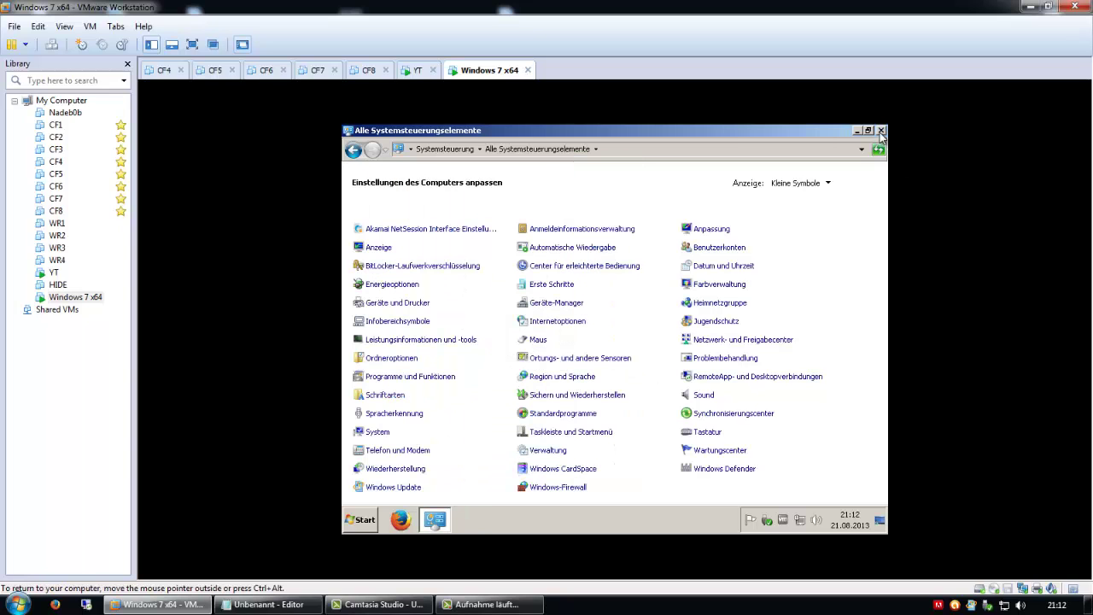
left_click(881, 130)
Browse the guest's drive C: to Benutzer and open the user's AppData\Roaming folder.
left_click(374, 517)
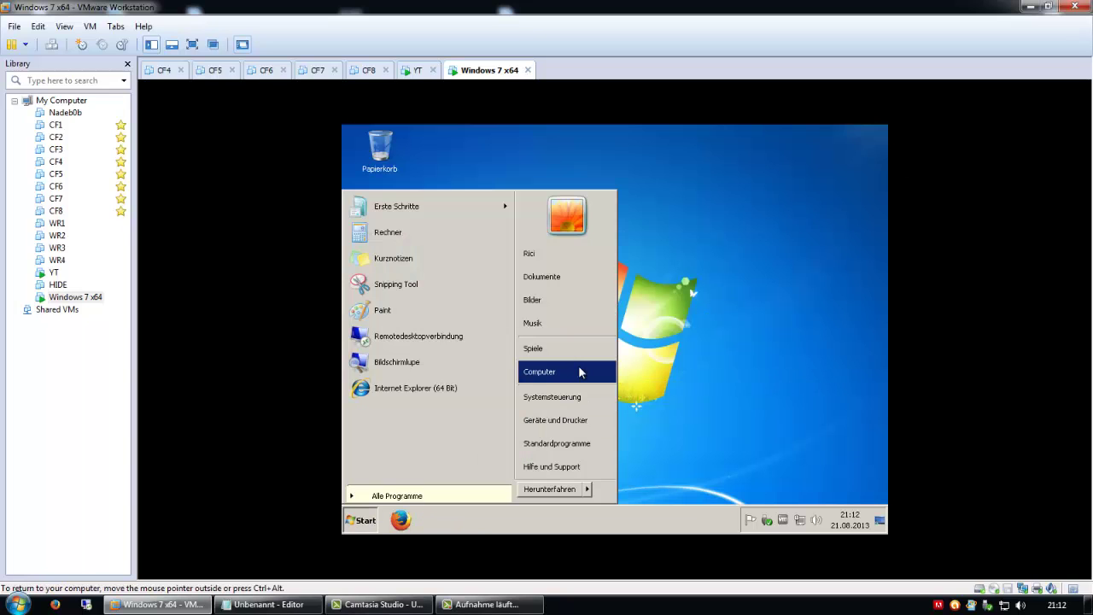
left_click(579, 369)
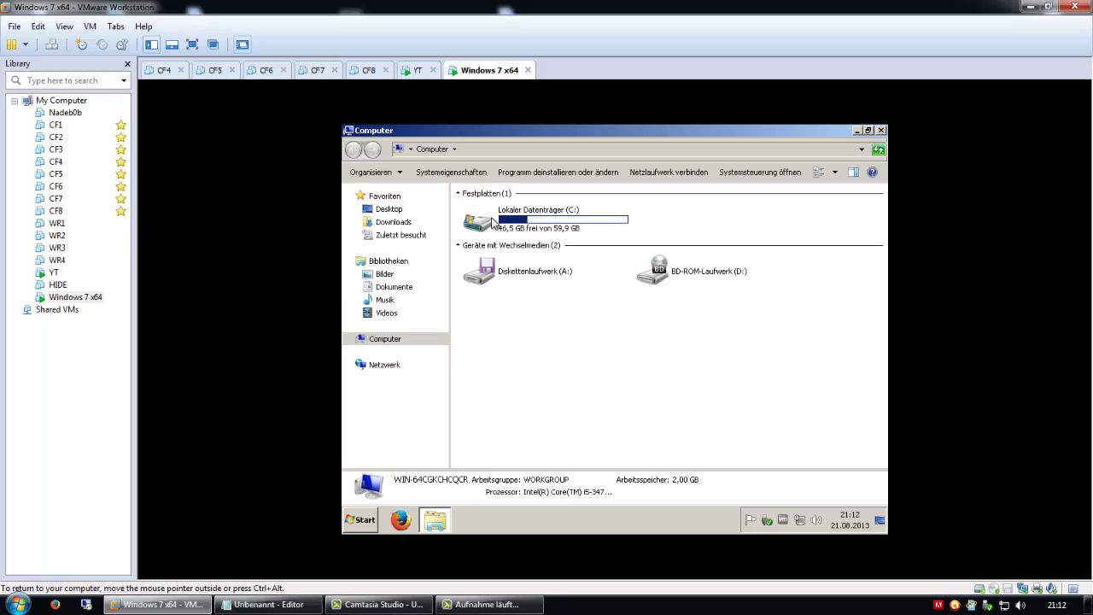
left_click(494, 222)
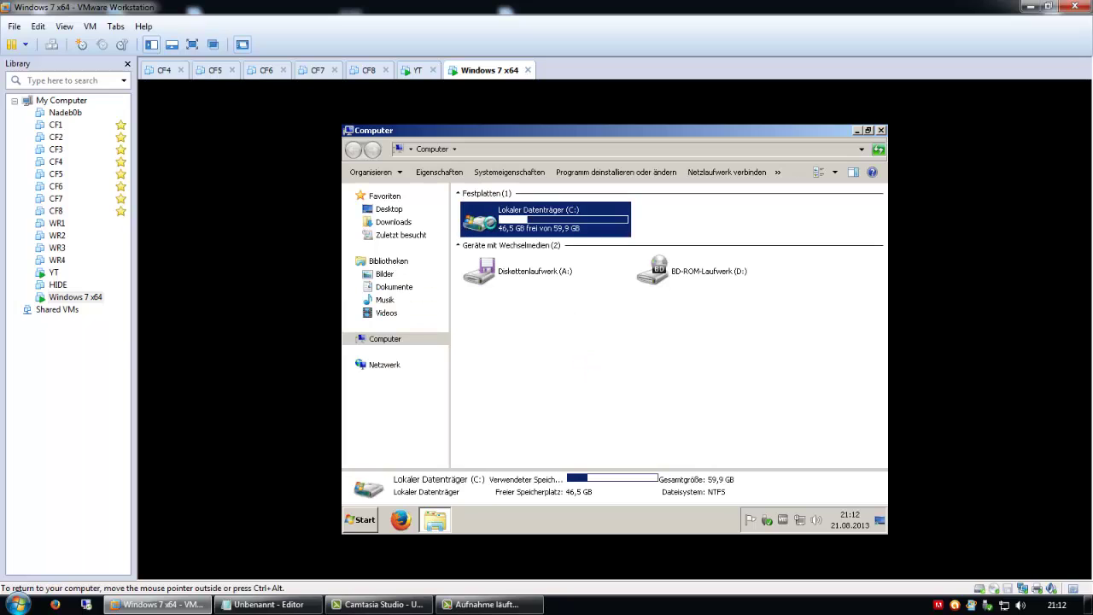
double_click(492, 220)
double_click(507, 214)
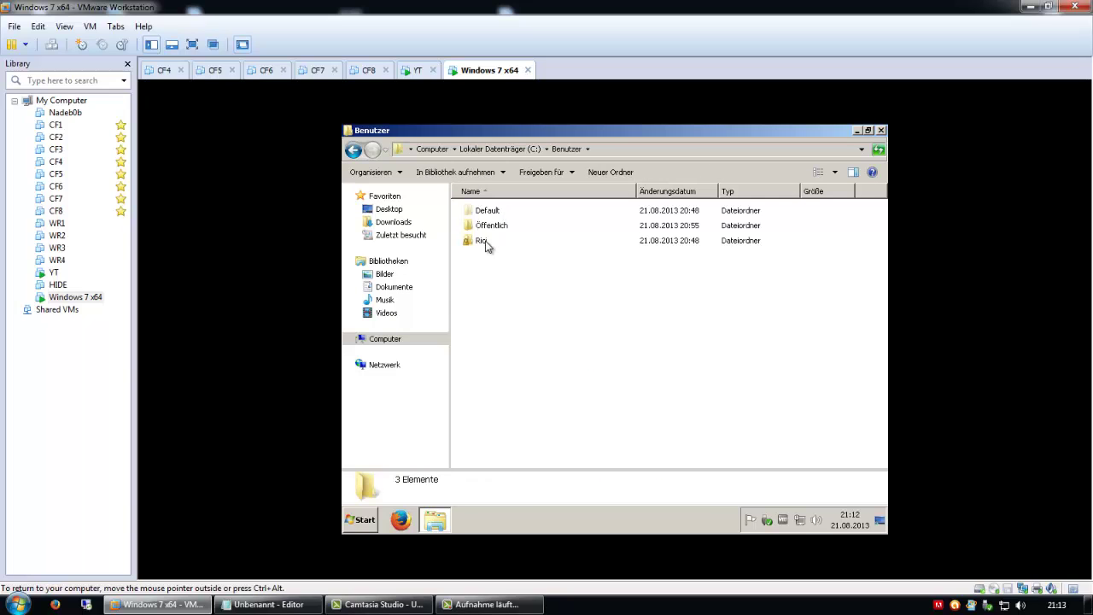
double_click(488, 241)
double_click(499, 212)
double_click(495, 241)
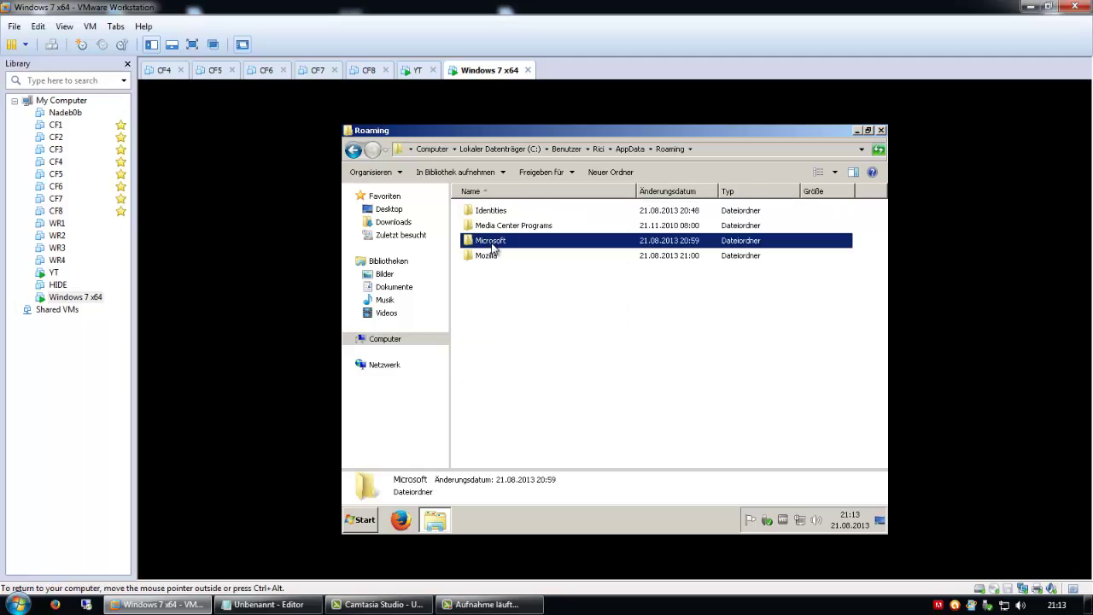
Open the Autostart folder under Microsoft\Windows\Startmenü\Programme.
double_click(490, 242)
double_click(490, 304)
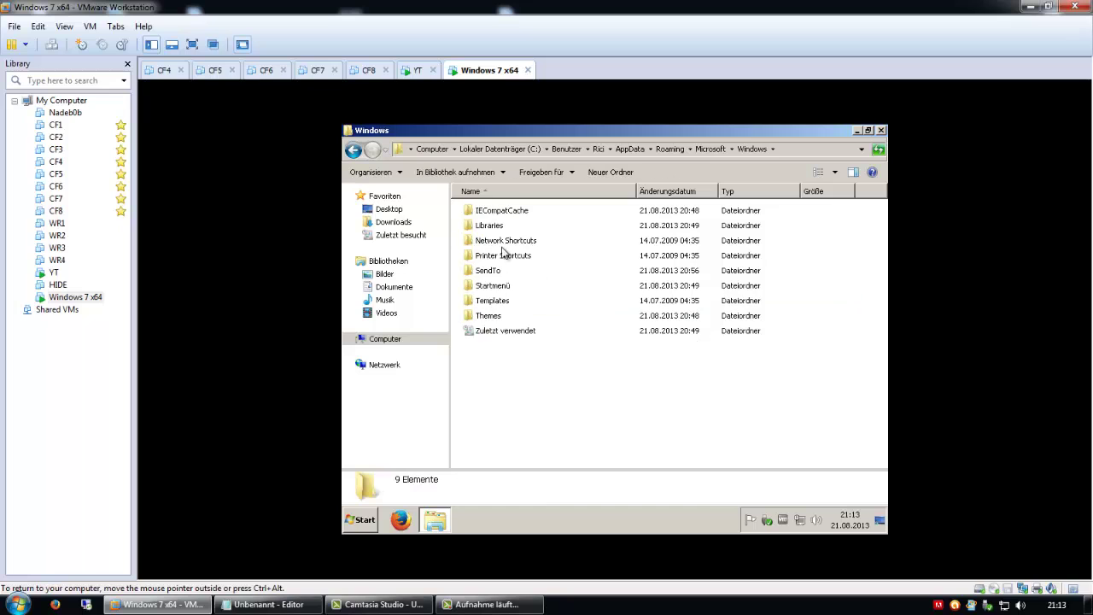
double_click(492, 290)
double_click(504, 211)
double_click(505, 211)
Start creating a shortcut in the Autostart folder and browse for its target in C:\Nexon\Warrock EU.
right_click(517, 242)
mouse_move(556, 368)
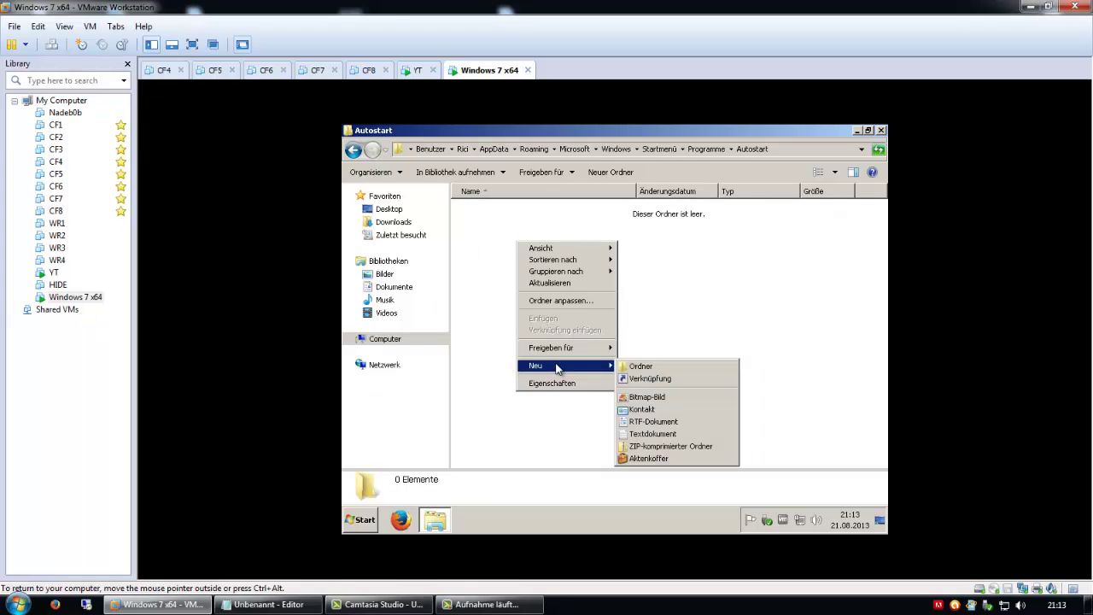
left_click(656, 381)
left_click(686, 285)
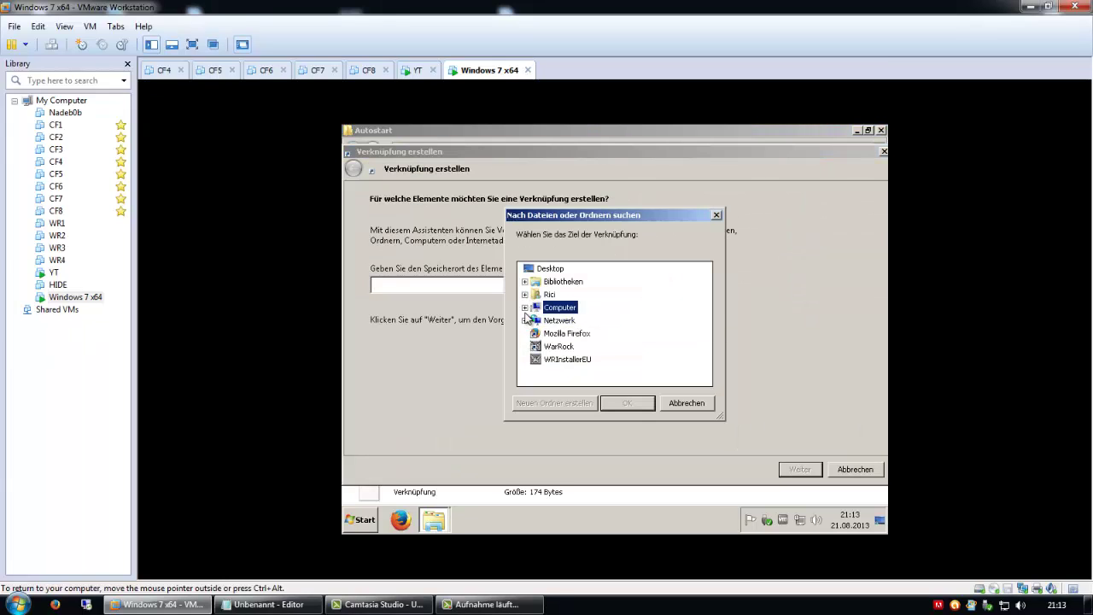
left_click(524, 308)
left_click(531, 334)
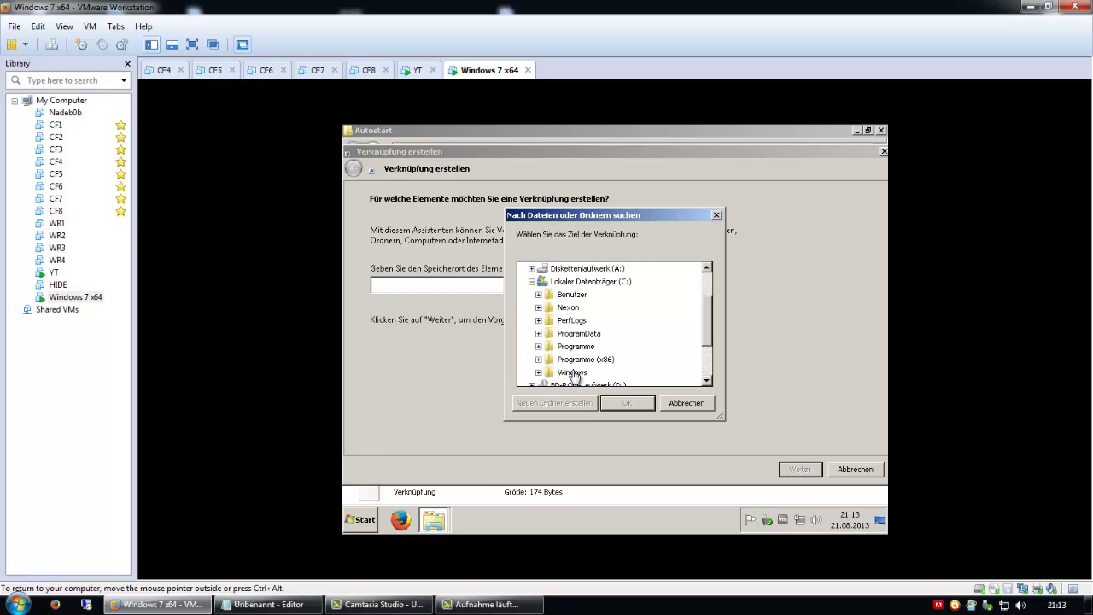
left_click(538, 307)
left_click(544, 320)
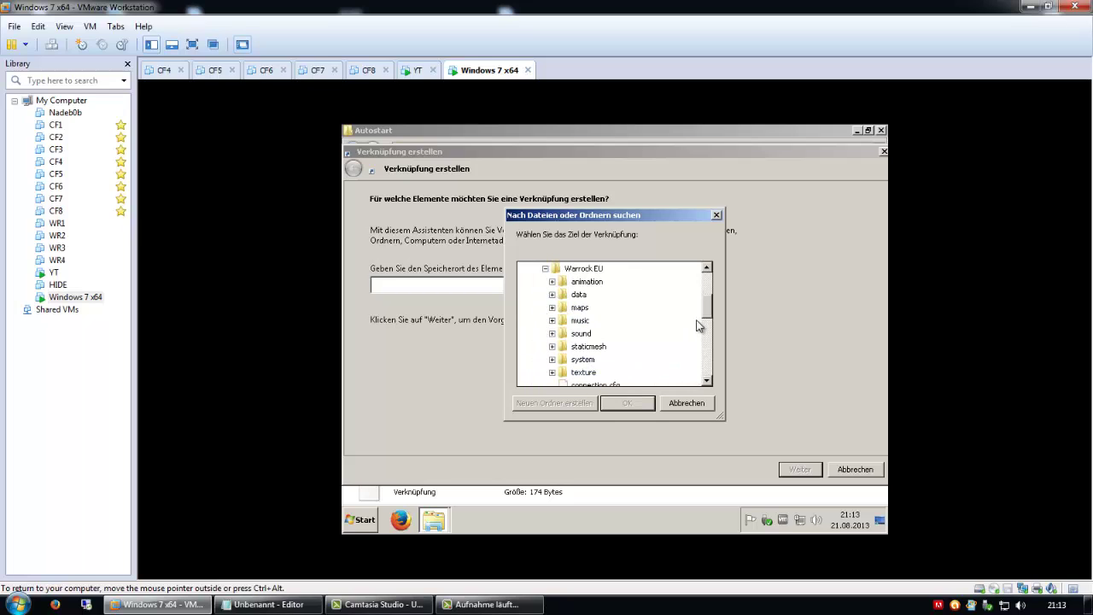
Choose the War Rock launcher as the shortcut's target and finish the shortcut with the name WRLauncher.
left_click_drag(707, 315, 708, 332)
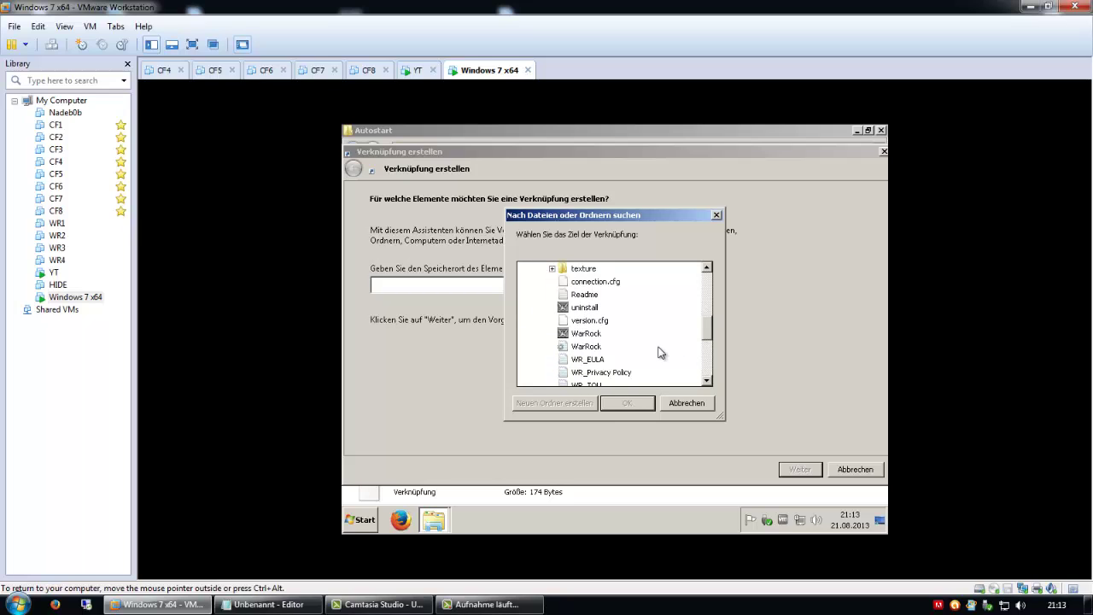
left_click(708, 382)
left_click(708, 382)
left_click(592, 345)
left_click(646, 402)
left_click(797, 468)
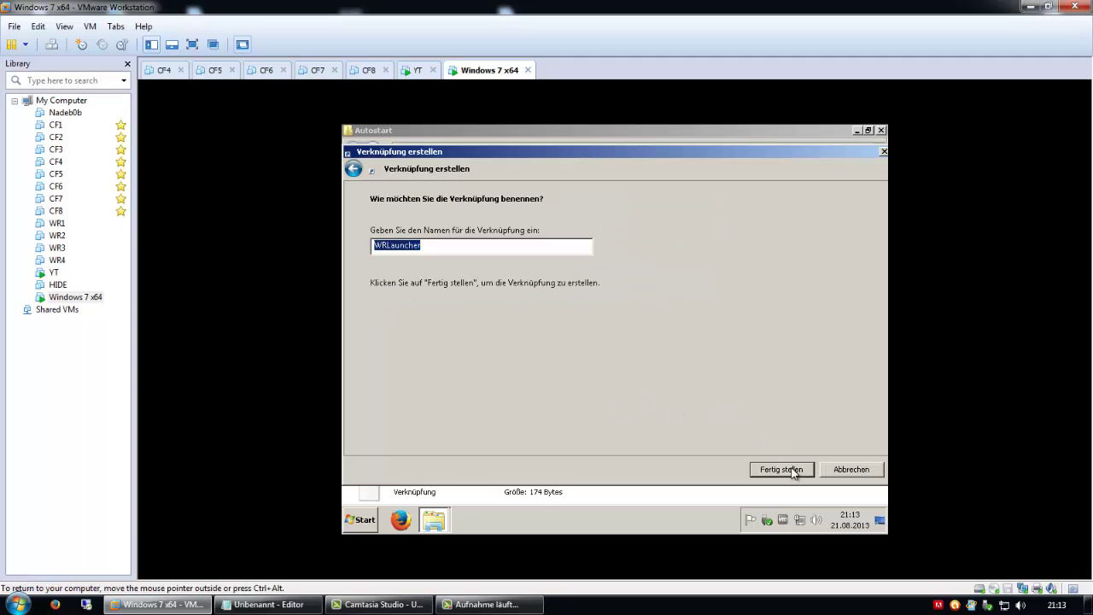
left_click(783, 470)
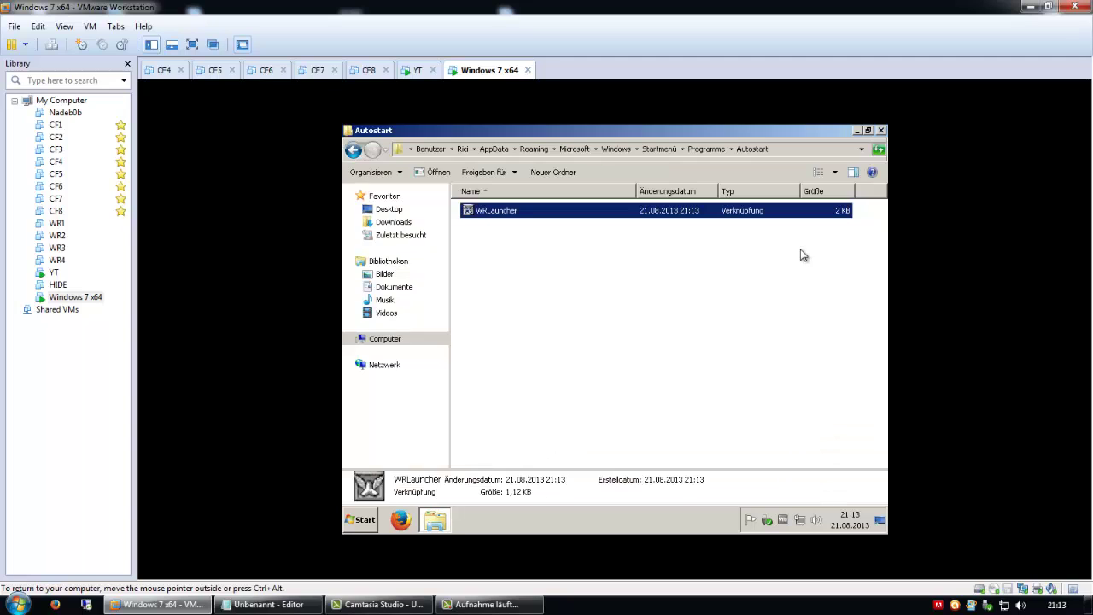
Close the Autostart folder window and shut down the guest Windows.
left_click(881, 131)
left_click(359, 520)
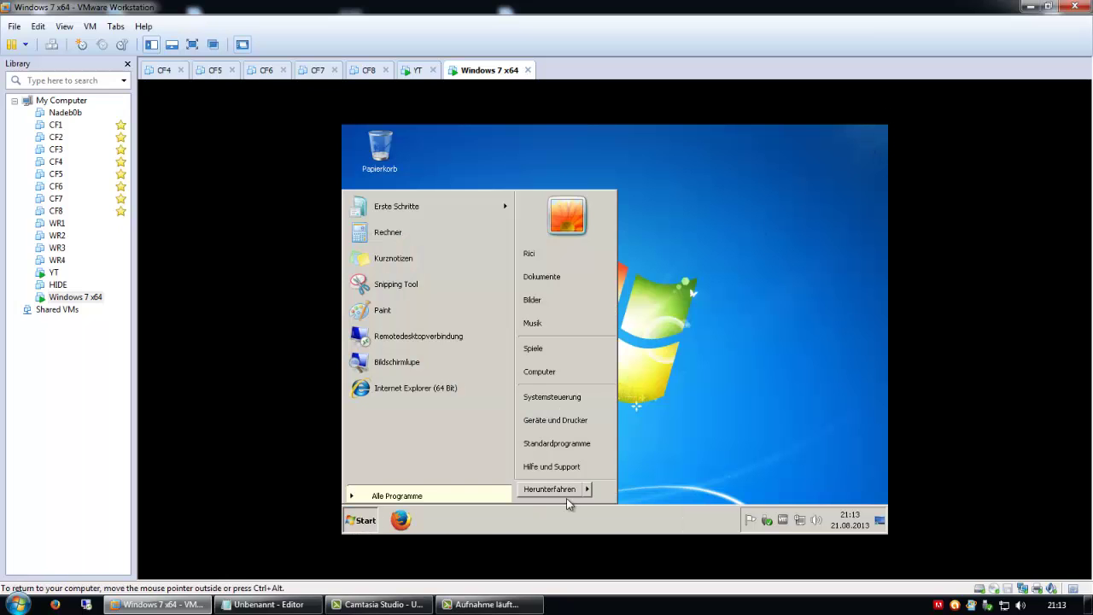
mouse_move(600, 492)
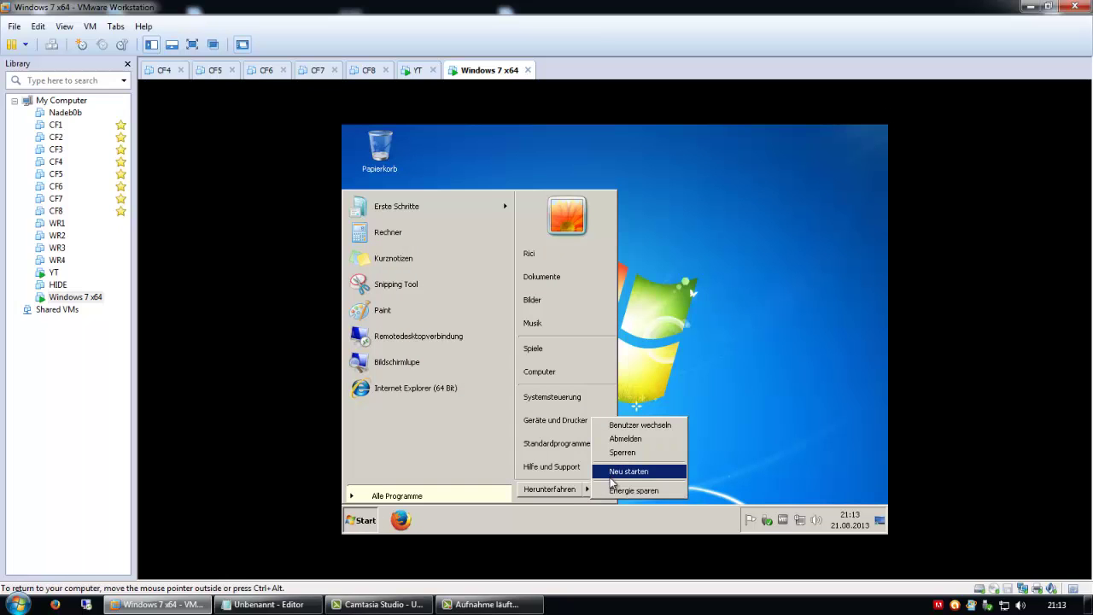
left_click(728, 392)
left_click(359, 521)
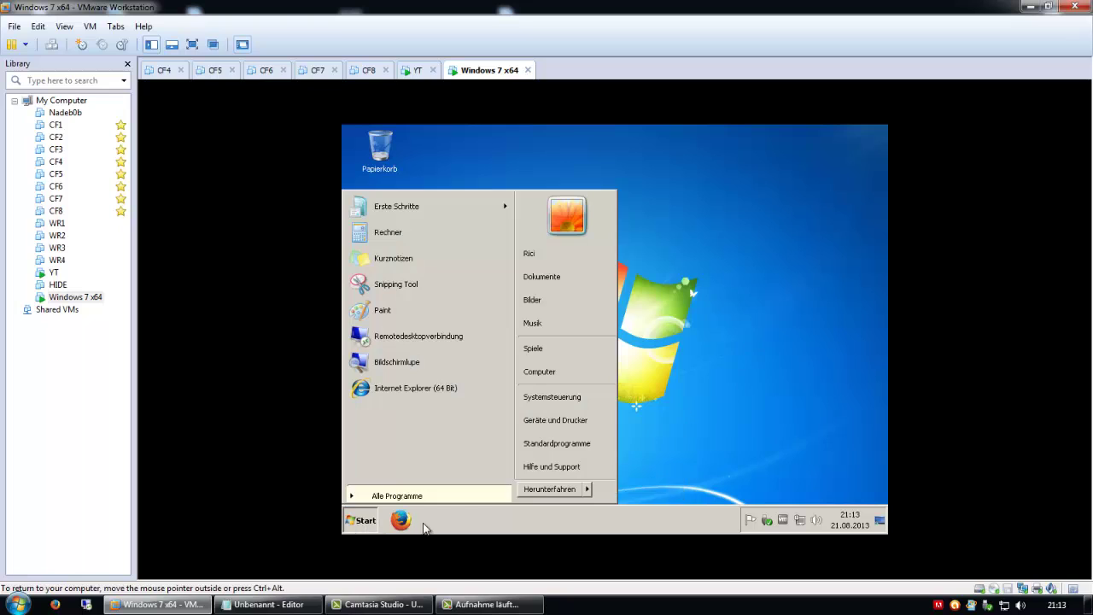
left_click(543, 489)
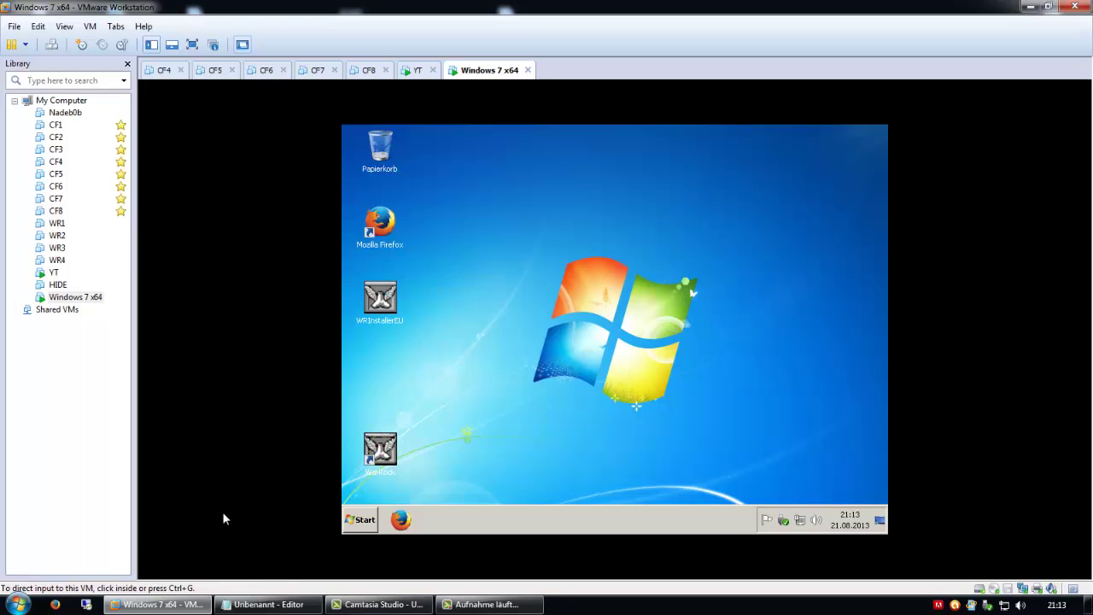
On the host, open D:\Workstation\Warrock and select the Windows 7 x64 virtual machine configuration file.
key("super")
left_click(221, 410)
double_click(579, 227)
left_click(340, 272)
double_click(350, 266)
left_click(423, 328)
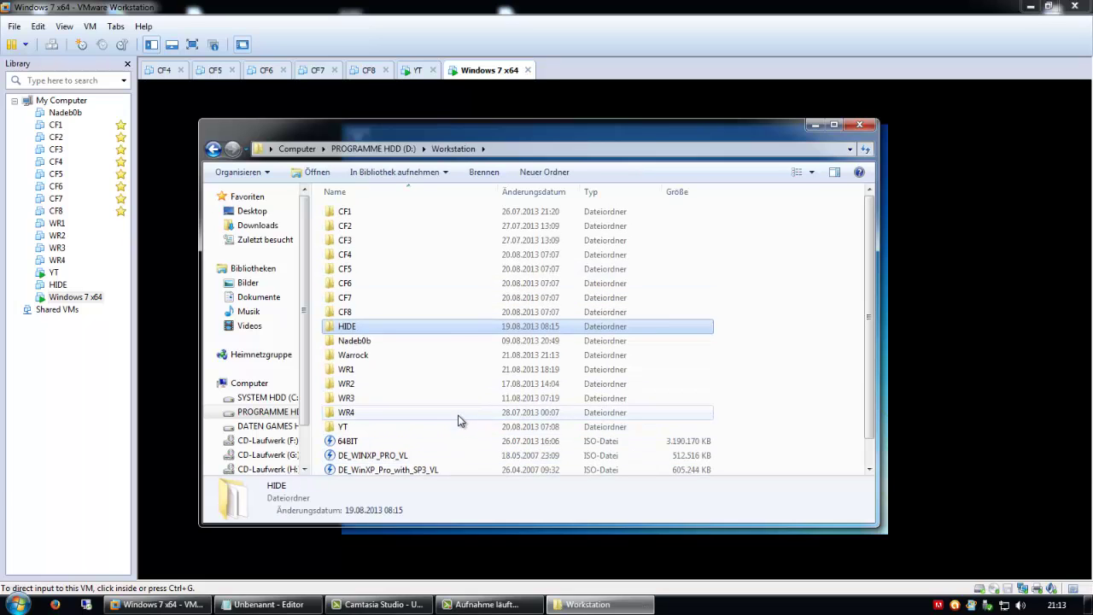
double_click(394, 355)
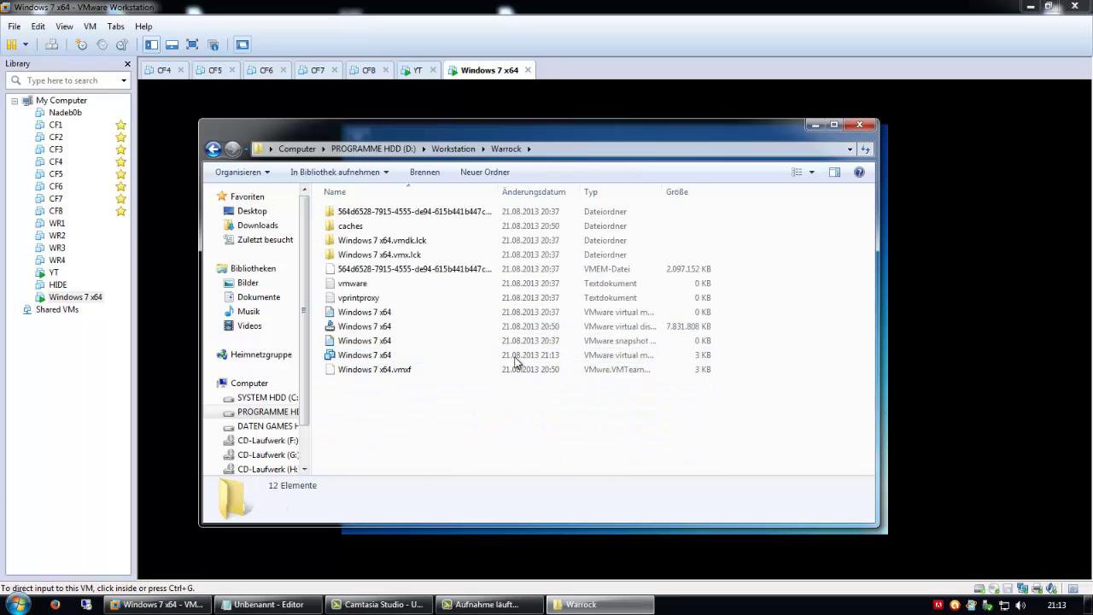
left_click(369, 355)
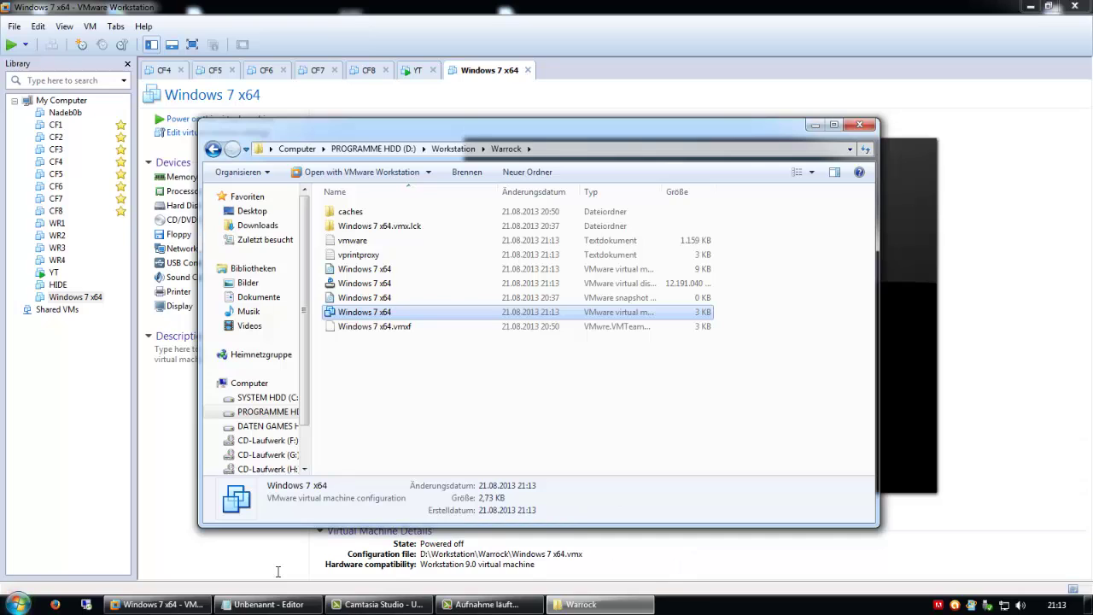
Check the prepared VM settings in the unsaved note and open a second, blank Editor window on the host.
left_click(19, 603)
left_click(268, 604)
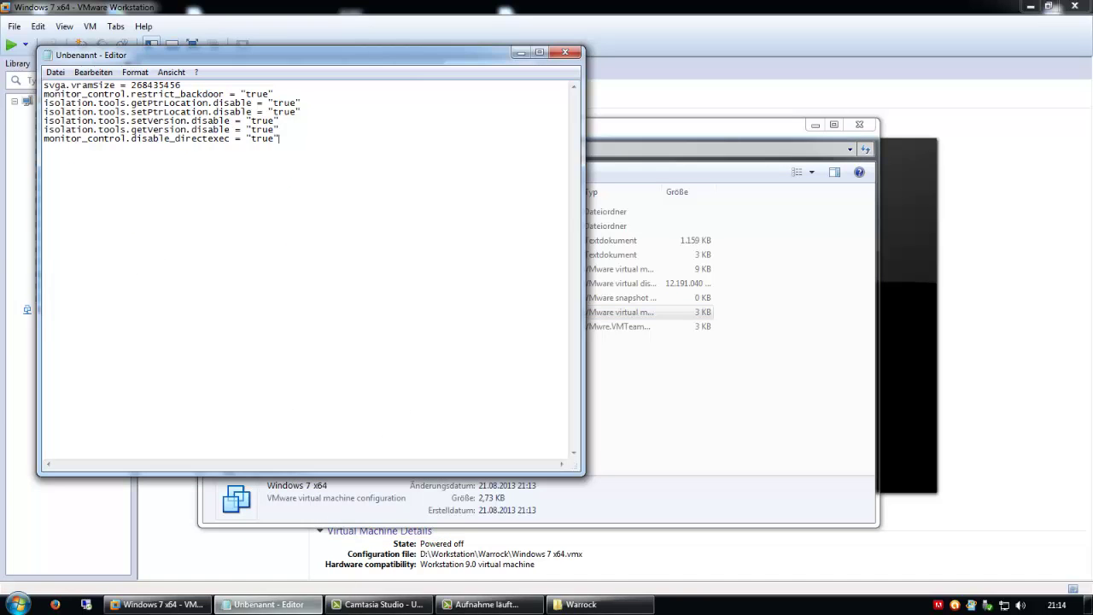
left_click(268, 604)
left_click(19, 602)
left_click(39, 570)
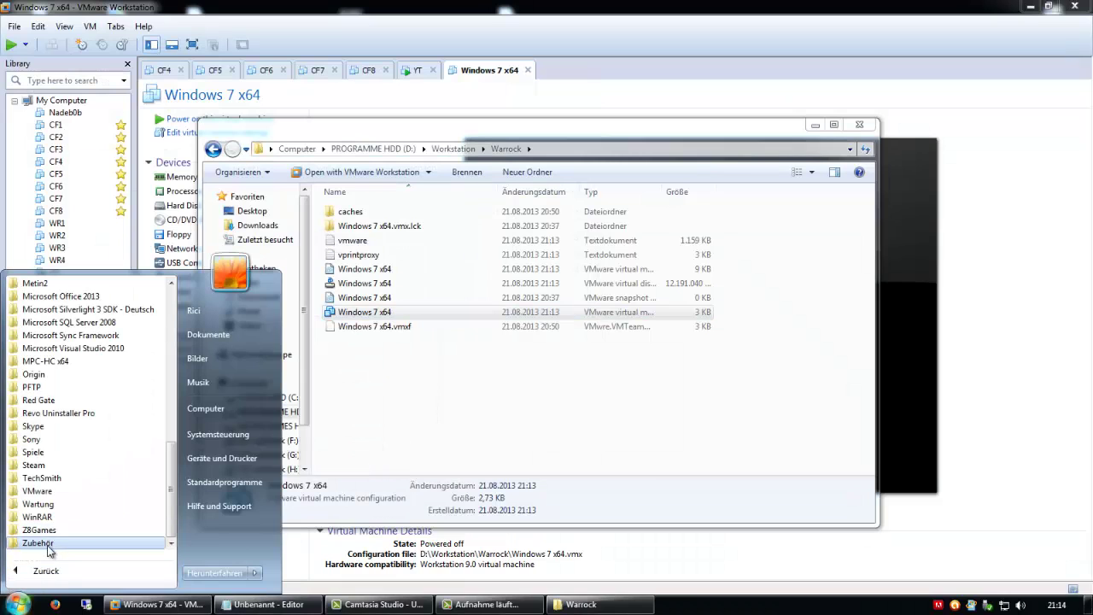
left_click(39, 542)
left_click(83, 350)
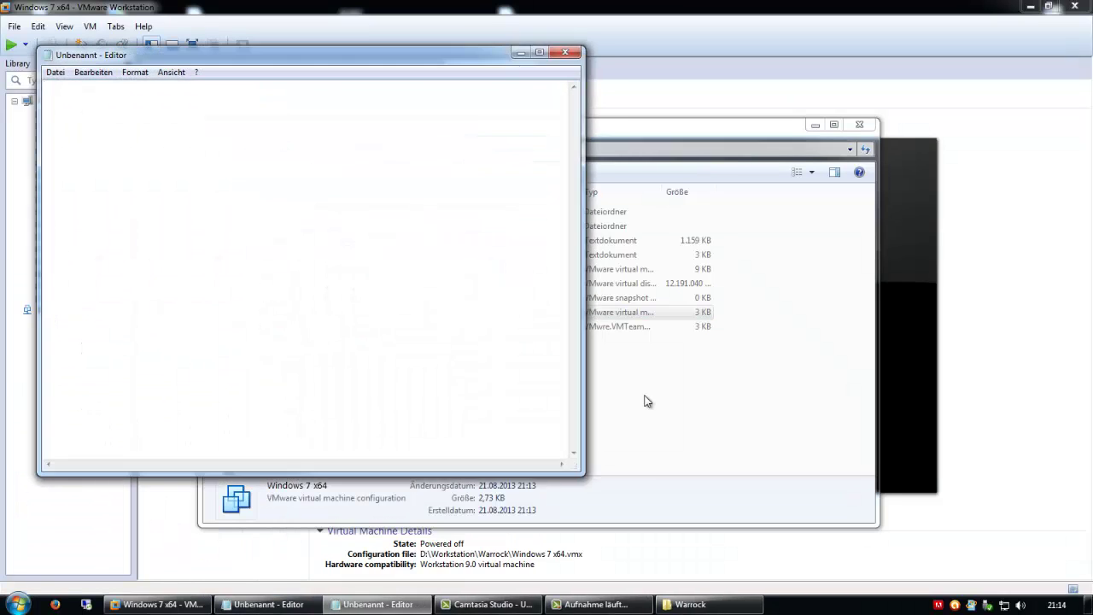
Load the Windows 7 x64 configuration file from the Warrock folder into the blank Editor and go to its end.
left_click(337, 313)
left_click_drag(344, 318, 171, 275)
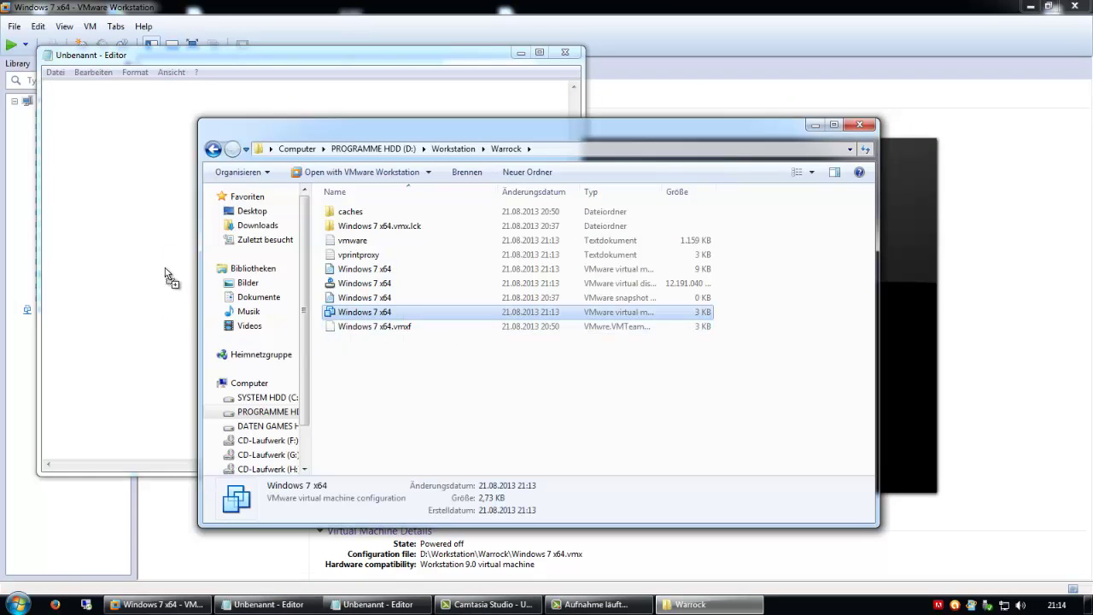
left_click(120, 344)
scroll(120, 343, "down", 15)
scroll(120, 343, "down", 3)
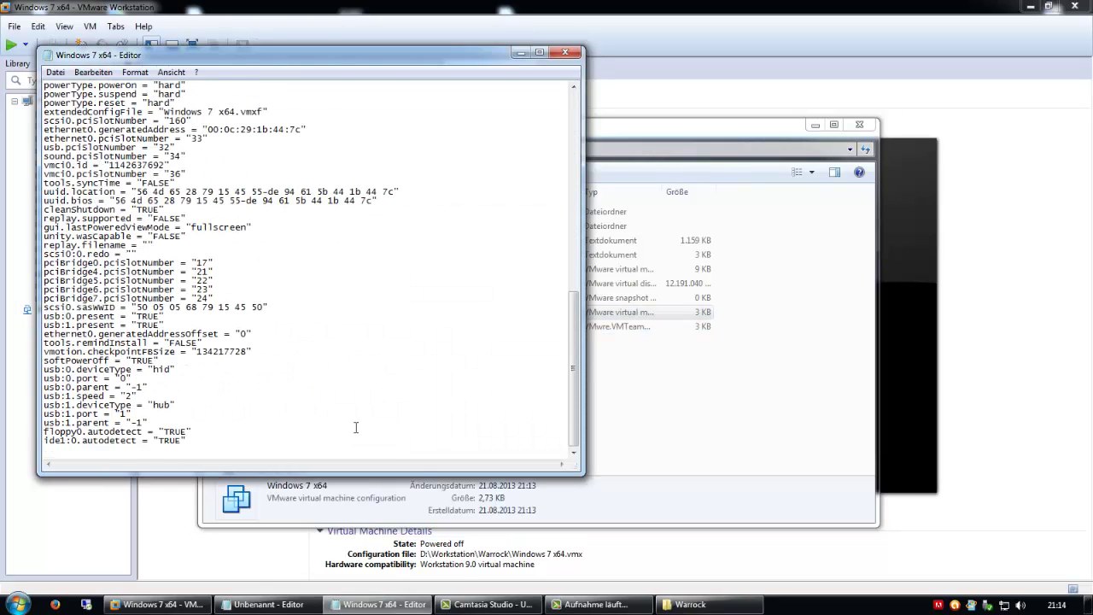
Copy all svga, monitor_control and isolation.tools lines from the unsaved note to the end of the Windows 7 x64 configuration file, and save and close it.
left_click(265, 604)
key("ctrl+a")
key("ctrl+c")
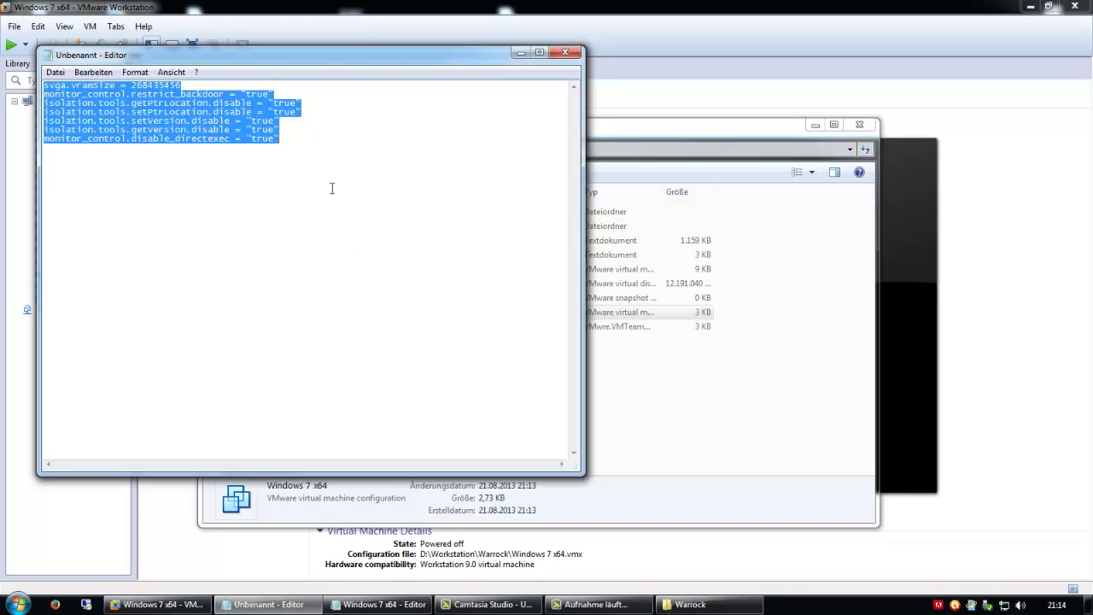
left_click_drag(273, 61, 639, 77)
left_click(77, 453)
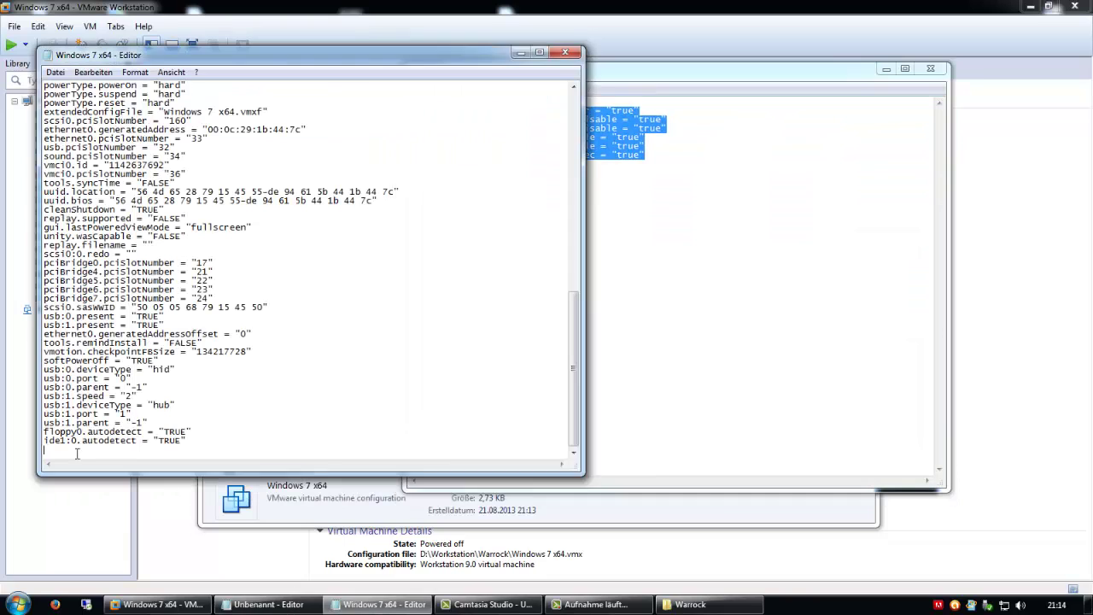
key("ctrl+v")
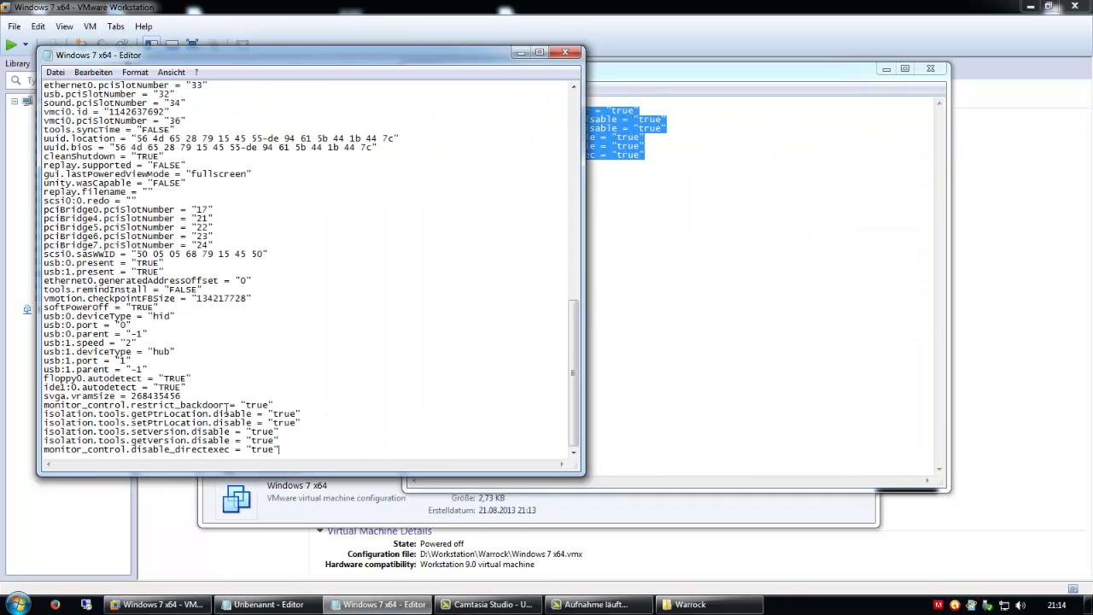
left_click(565, 53)
Close the Warrock folder window and power on the Windows 7 x64 virtual machine.
left_click(580, 604)
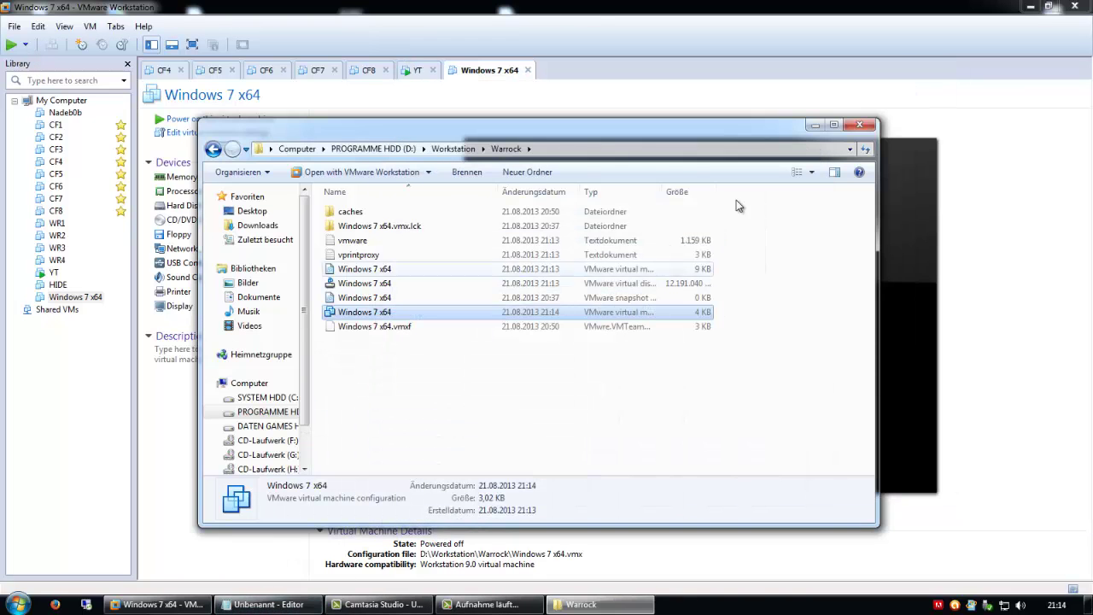
left_click(859, 125)
left_click(248, 121)
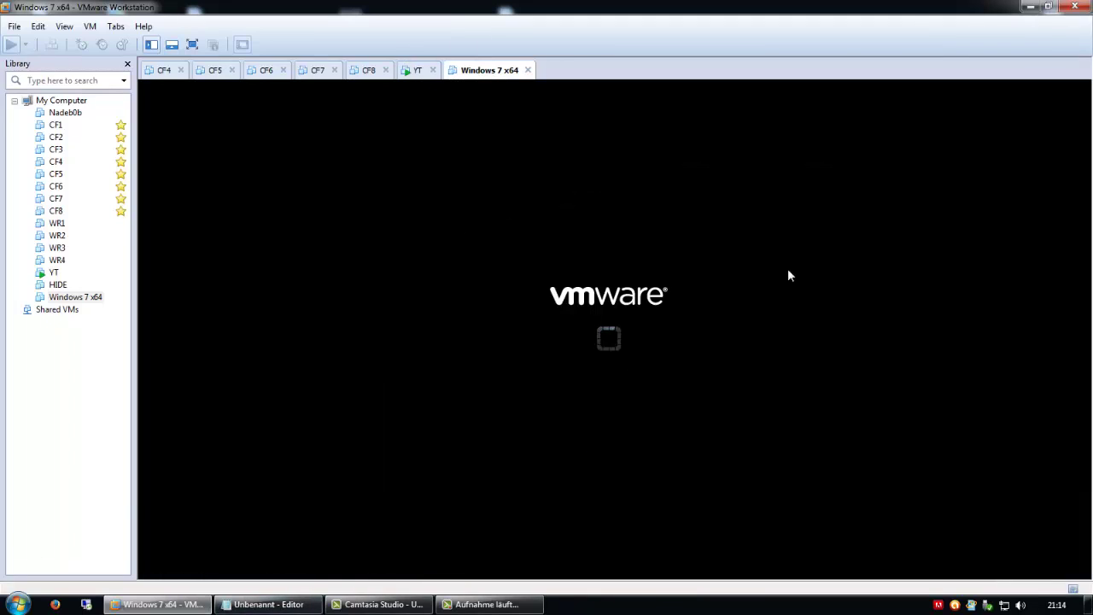
left_click(595, 340)
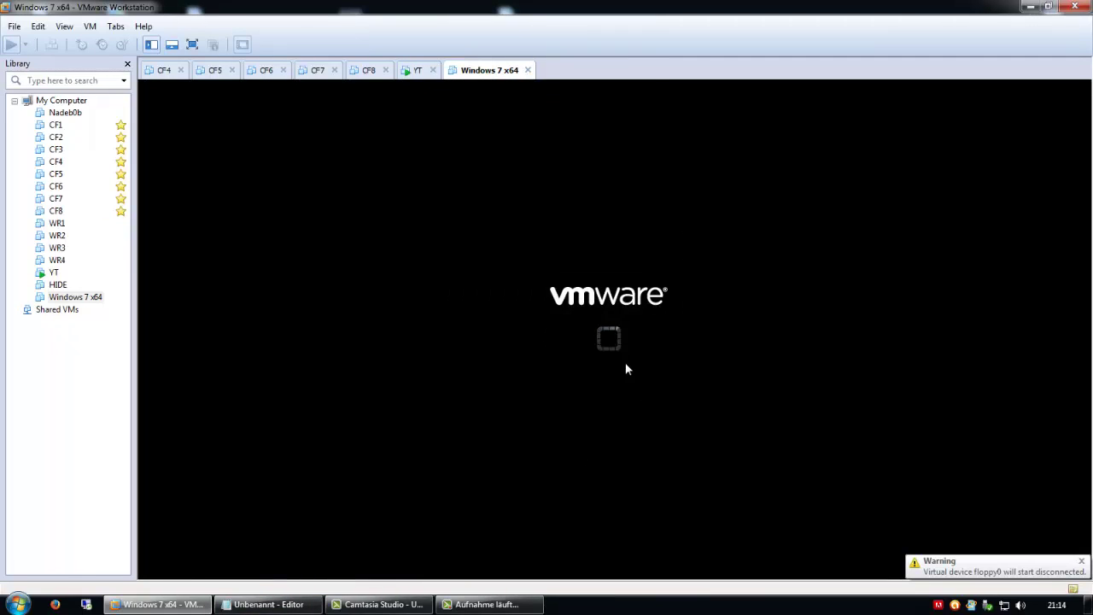
left_click(486, 604)
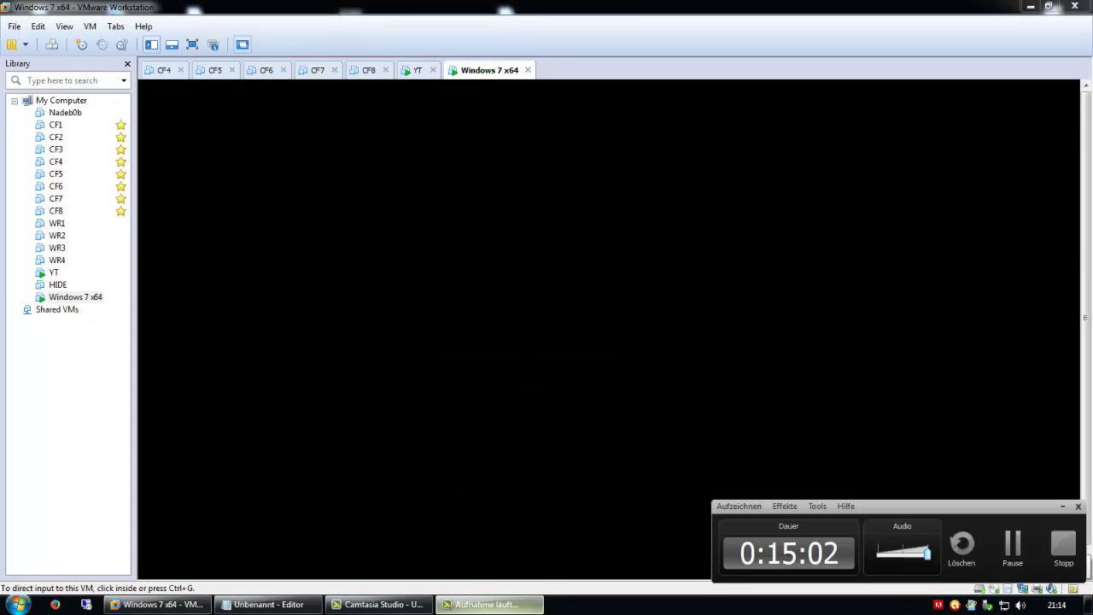
left_click(487, 603)
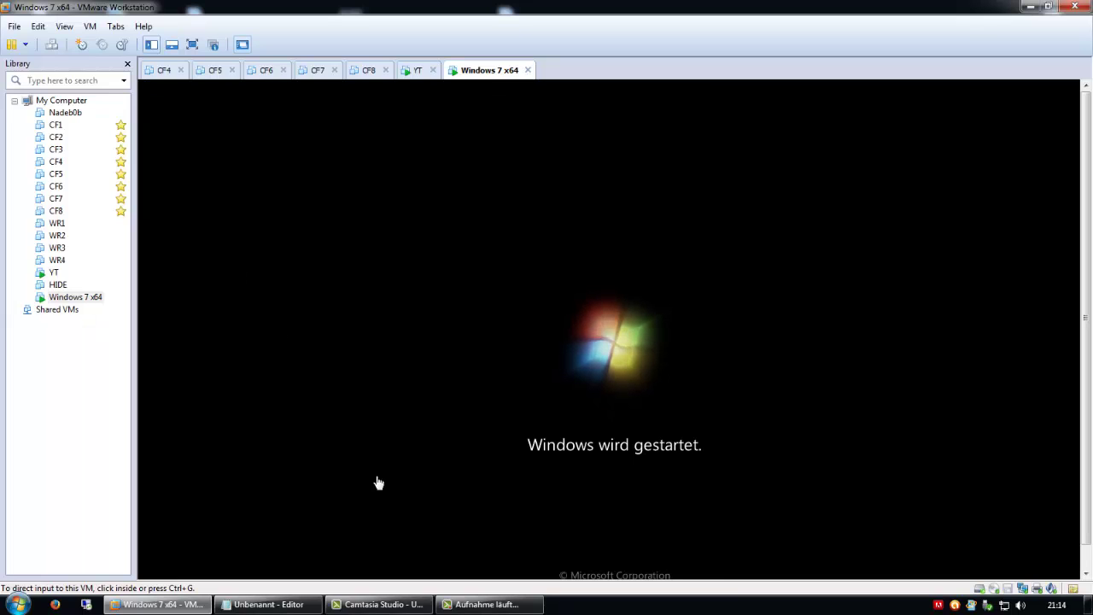
left_click(380, 603)
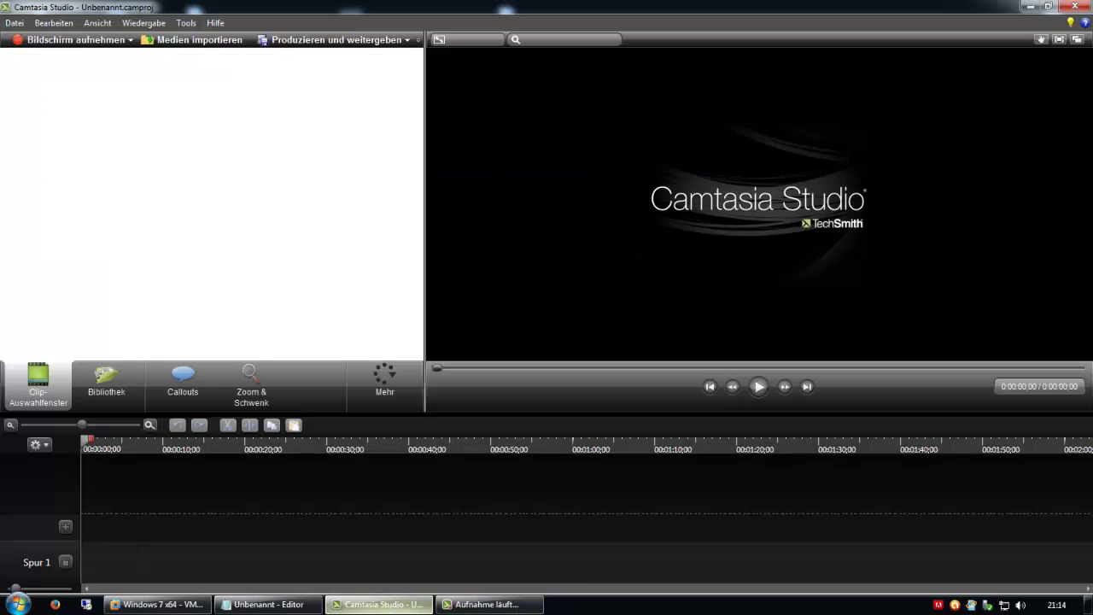
left_click(380, 603)
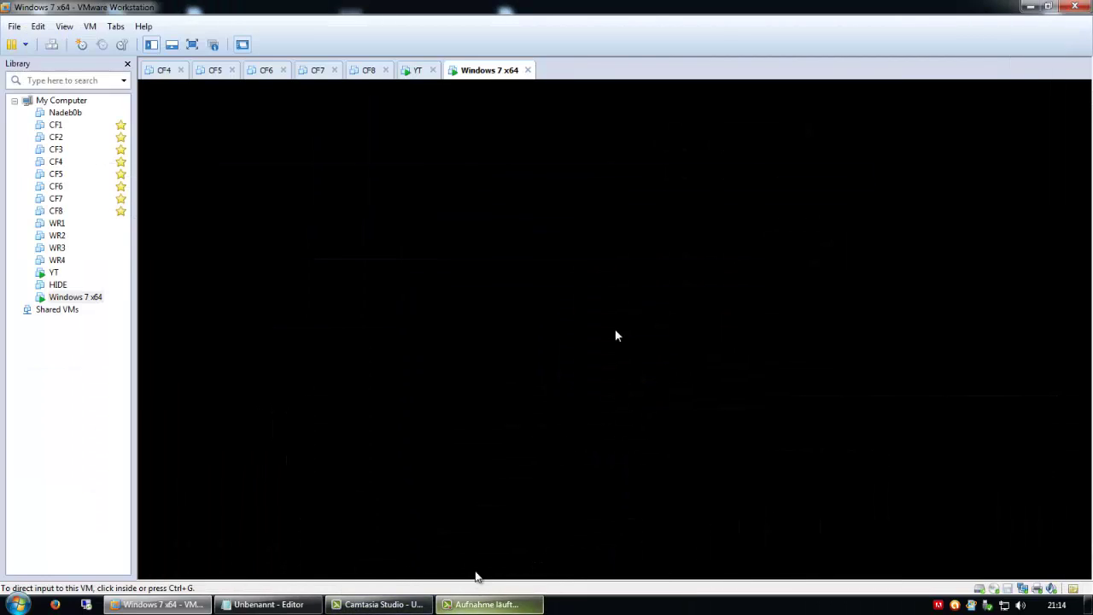
left_click(487, 604)
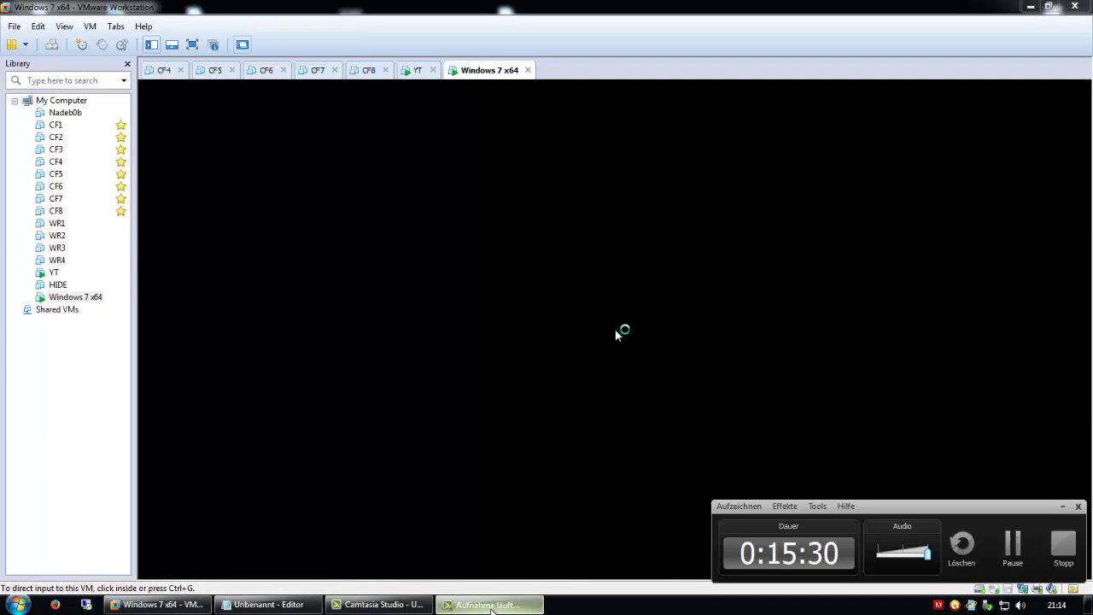
left_click(488, 604)
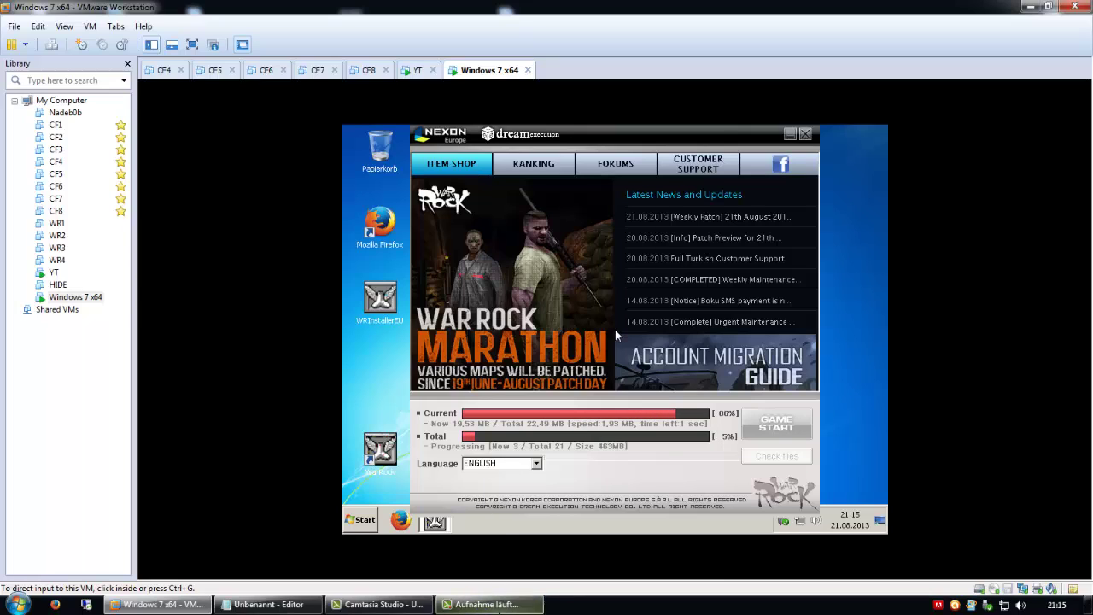
left_click(500, 605)
left_click(1022, 547)
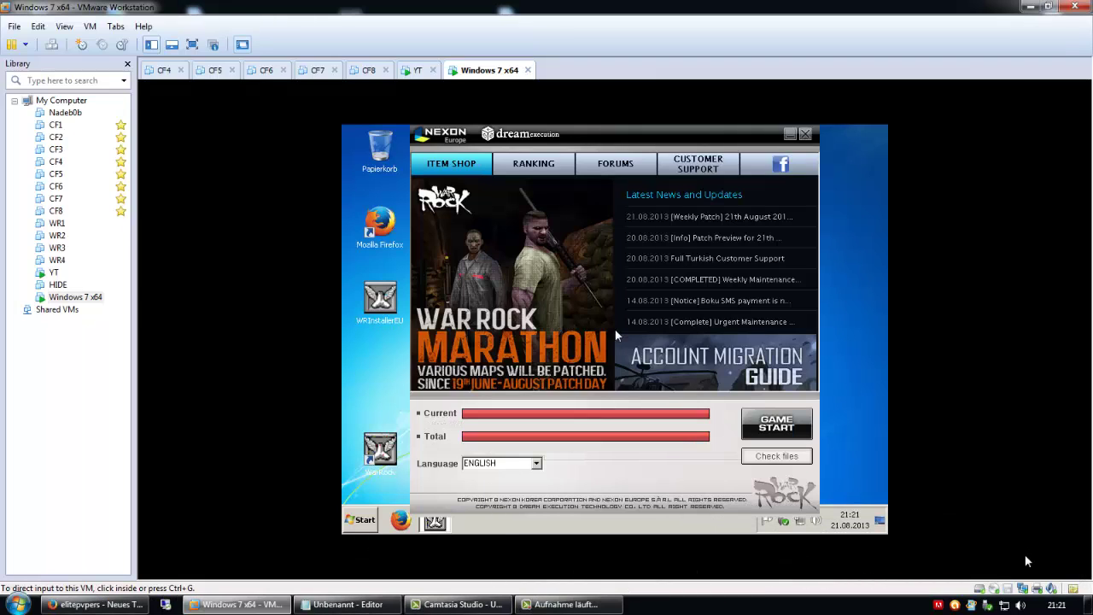
Start the War Rock game from its launcher inside the Windows 7 x64 virtual machine and return input control to the host.
left_click(789, 426)
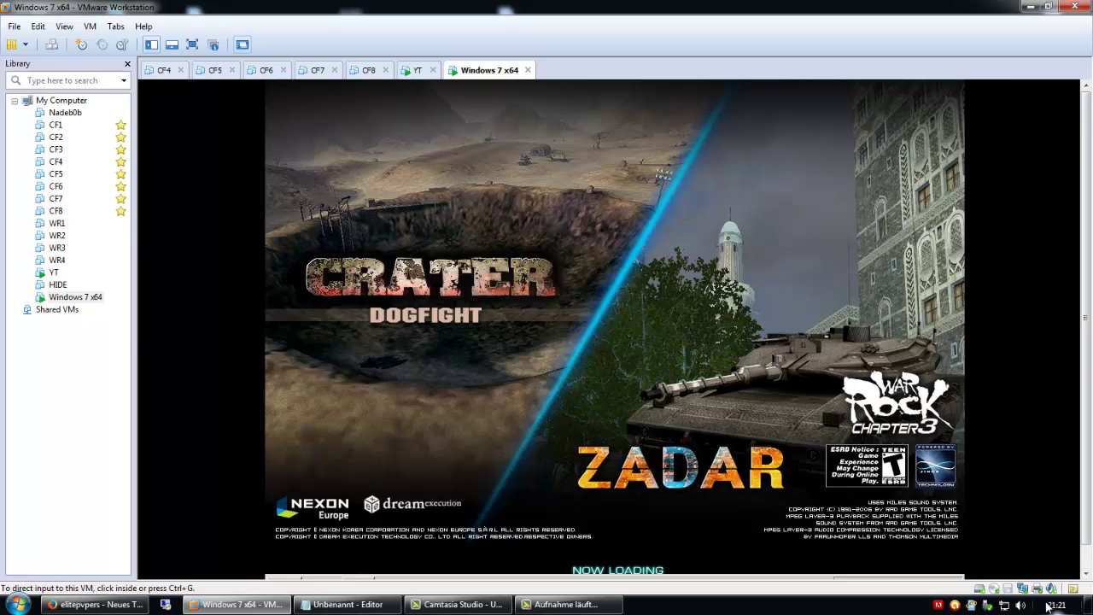
mouse_move(1049, 607)
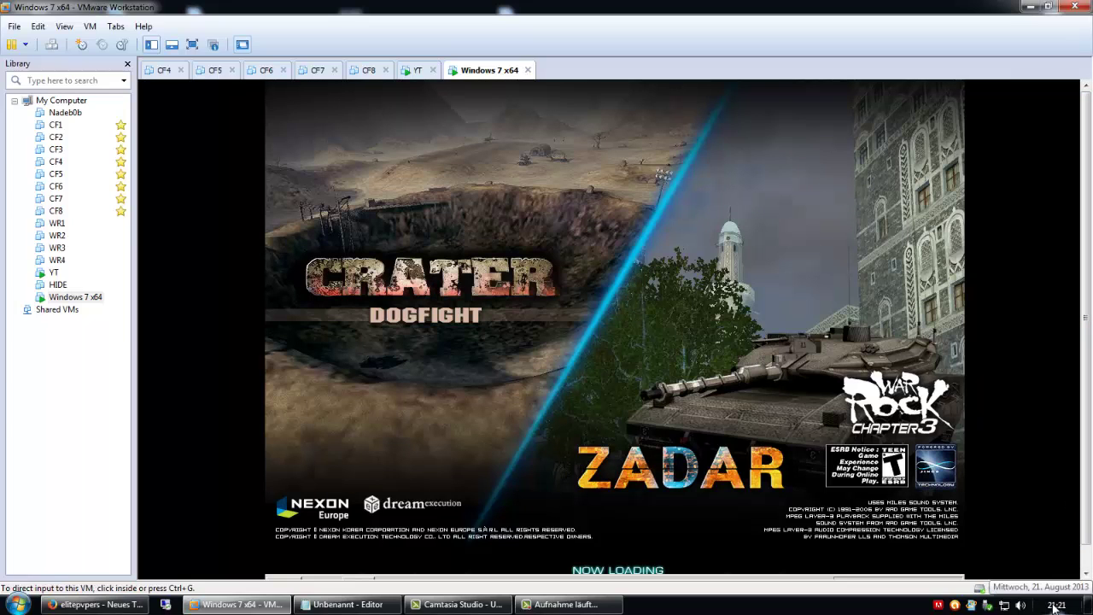
left_click(663, 564)
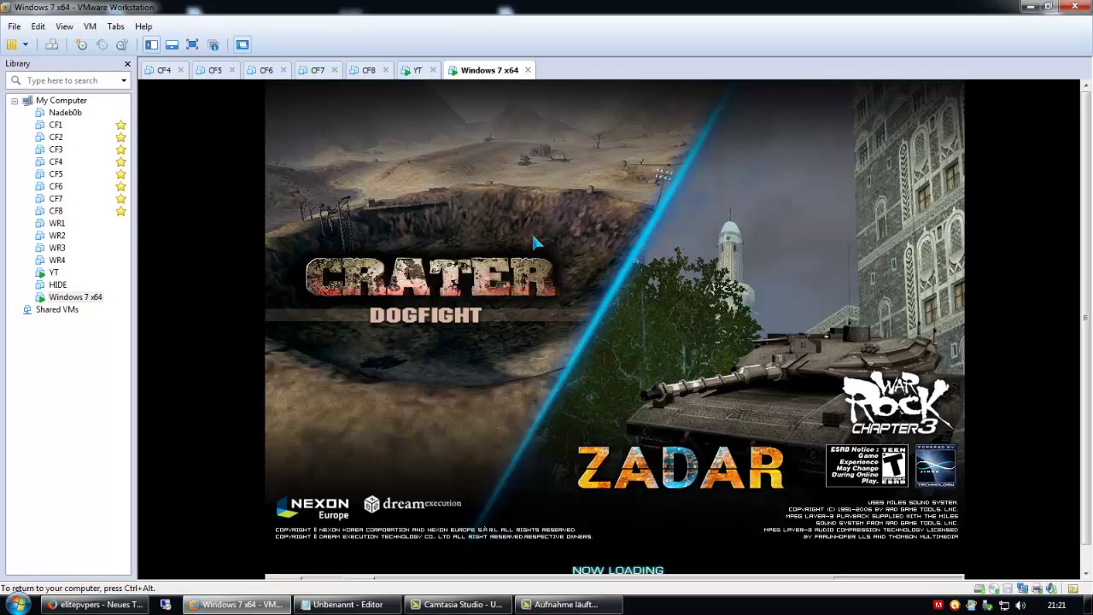
key("ctrl+alt")
left_click(564, 604)
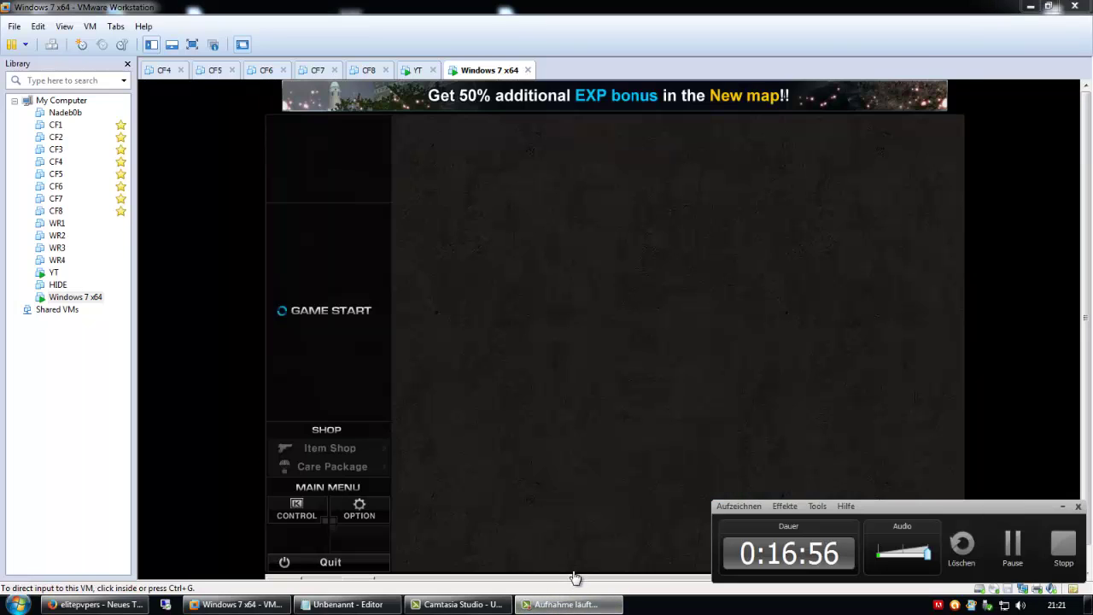